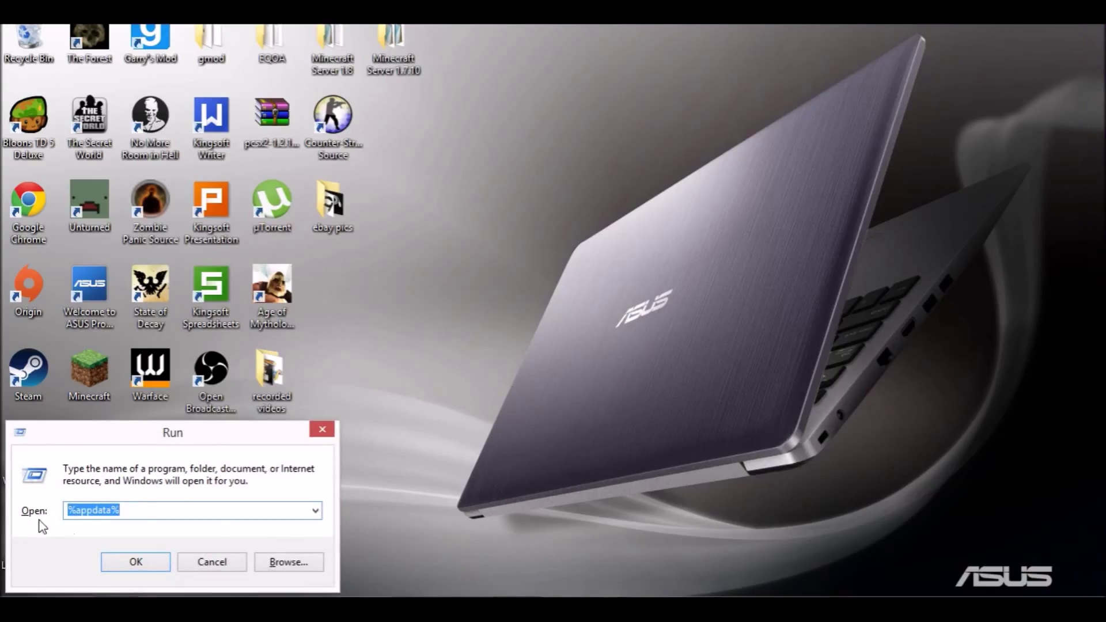
Open the %appdata% location with Run and enter its .minecraft folder
left_click(140, 512)
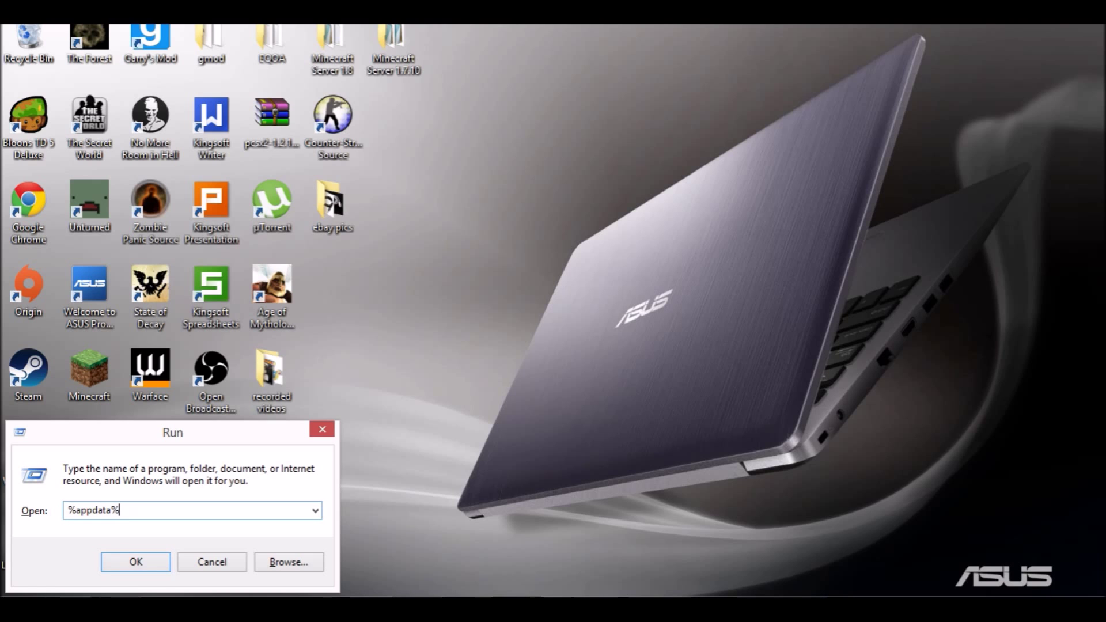
left_click(147, 566)
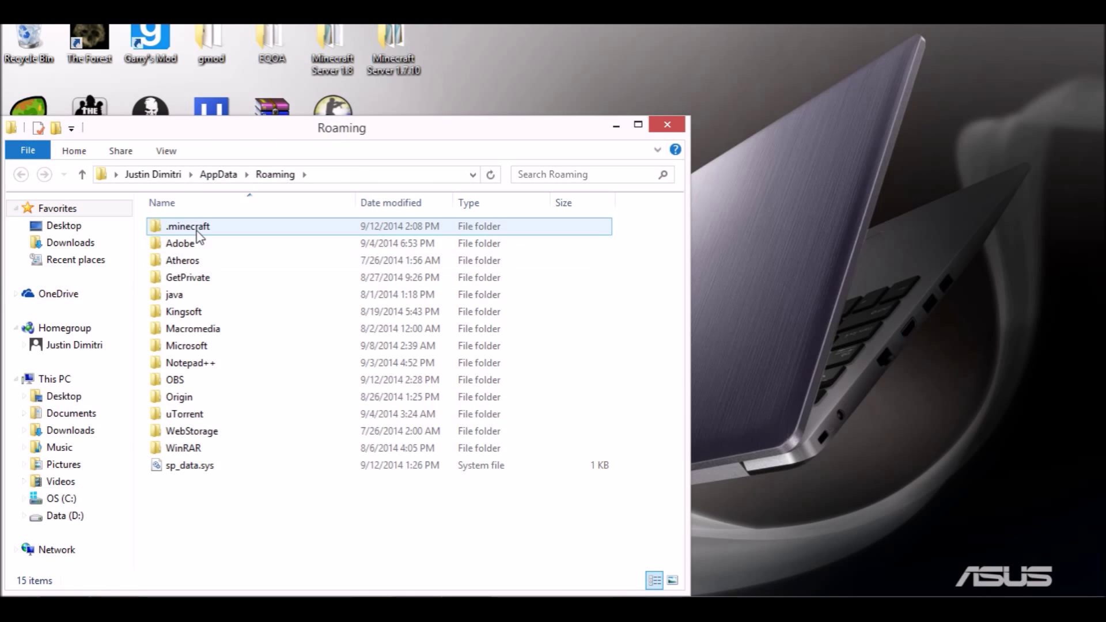
double_click(196, 231)
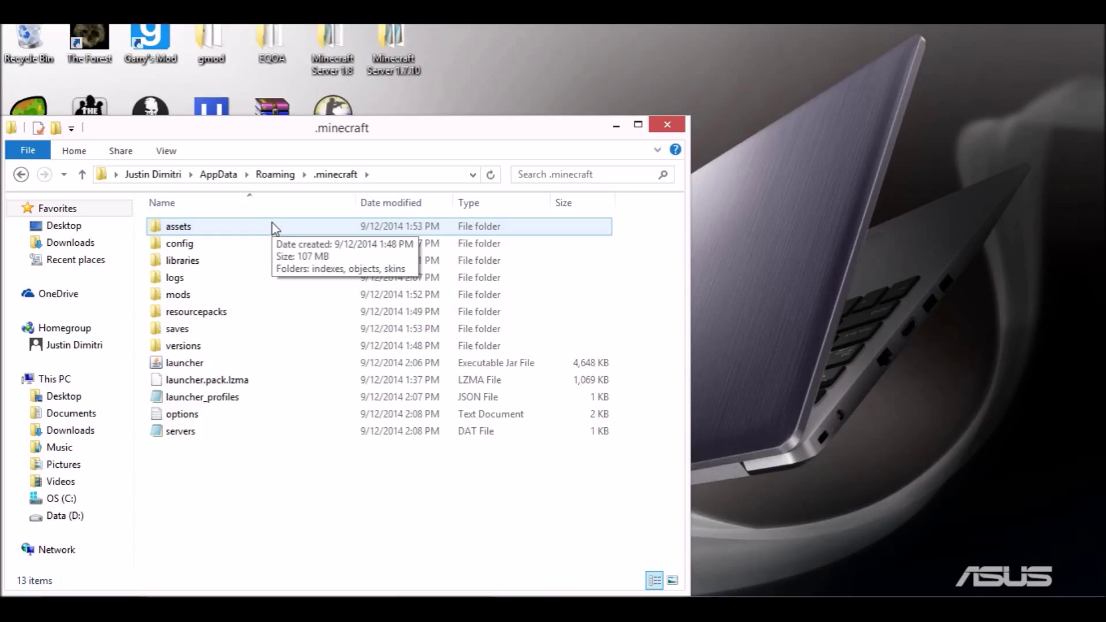
Check the mods folder inside .minecraft, return to Roaming and delete the .minecraft folder
key("BackSpace")
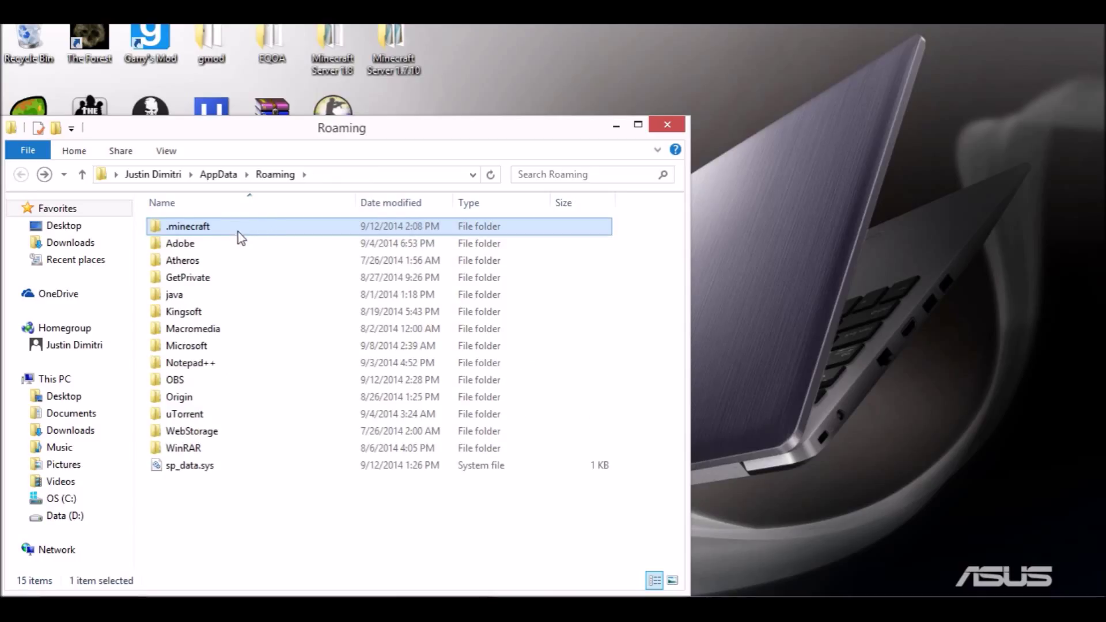
left_click(194, 230)
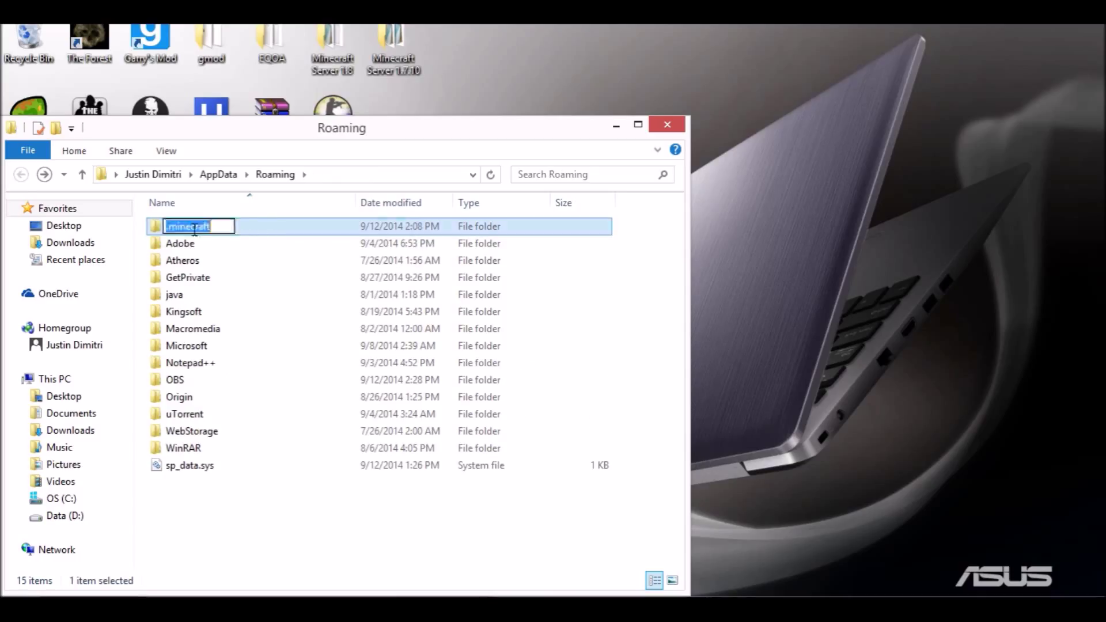
double_click(259, 225)
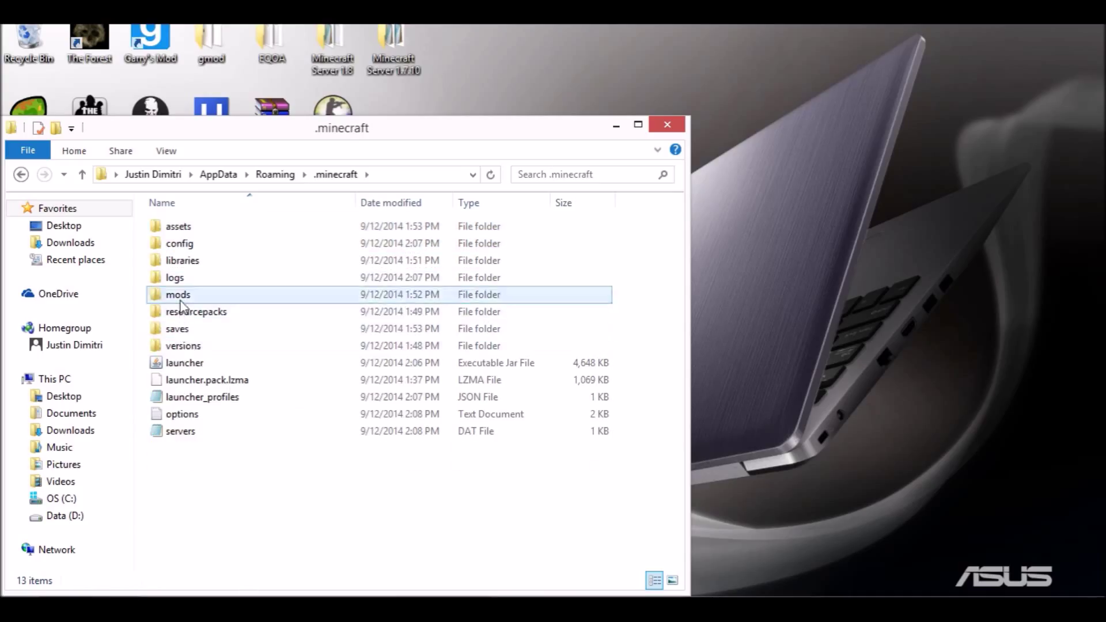
double_click(231, 295)
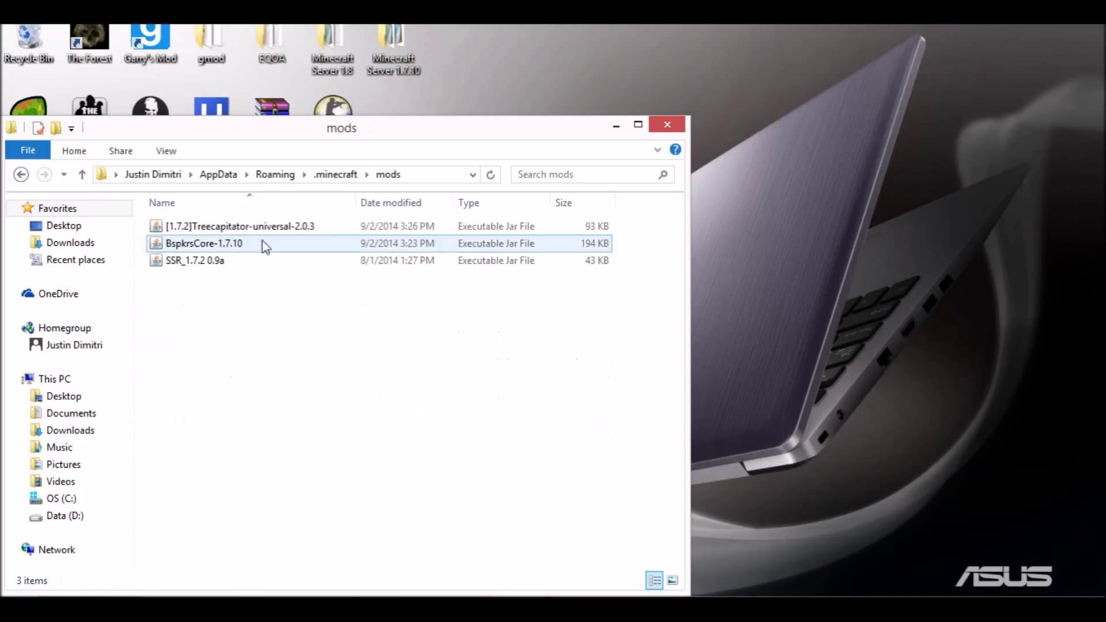
left_click(21, 174)
left_click(21, 174)
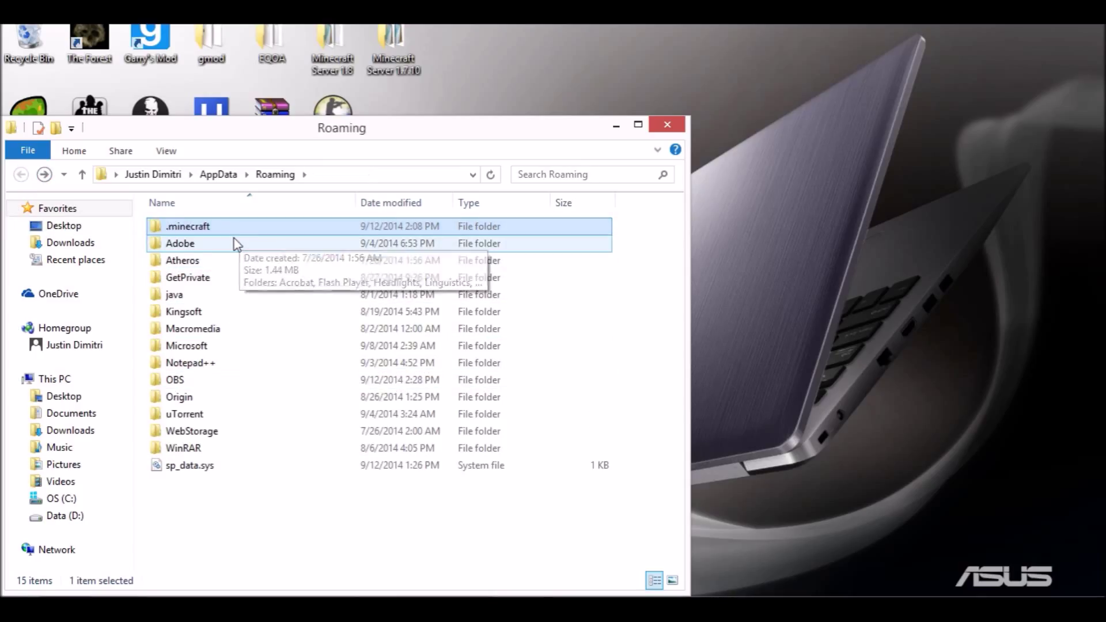
key("Delete")
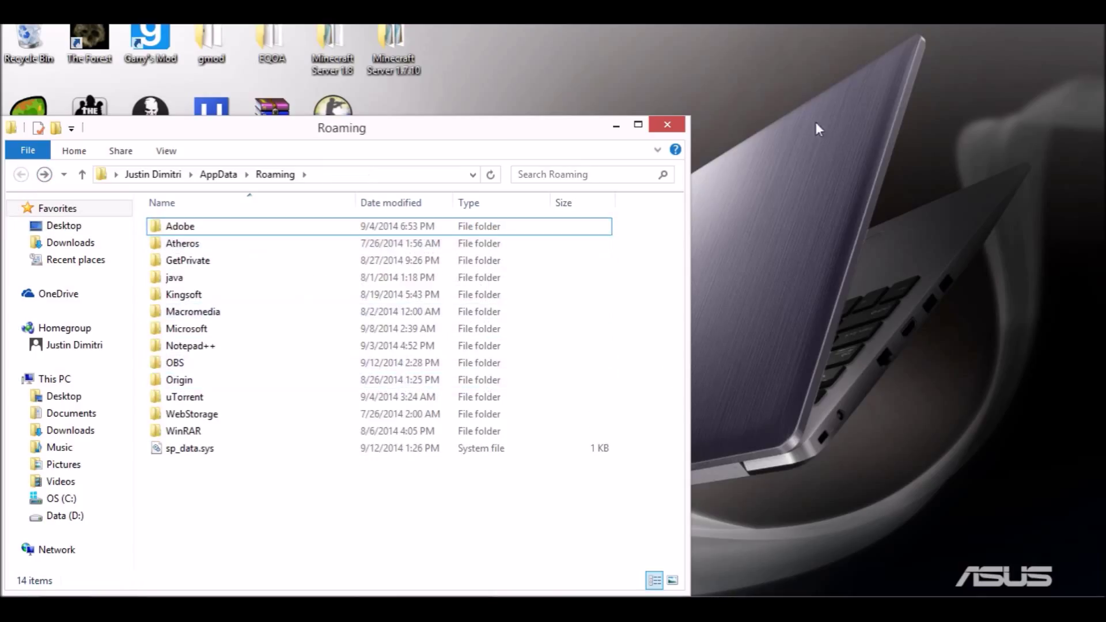
Minimize the Roaming window, start the Minecraft launcher and save the existing profile with version release 1.7.10
left_click(617, 126)
double_click(90, 371)
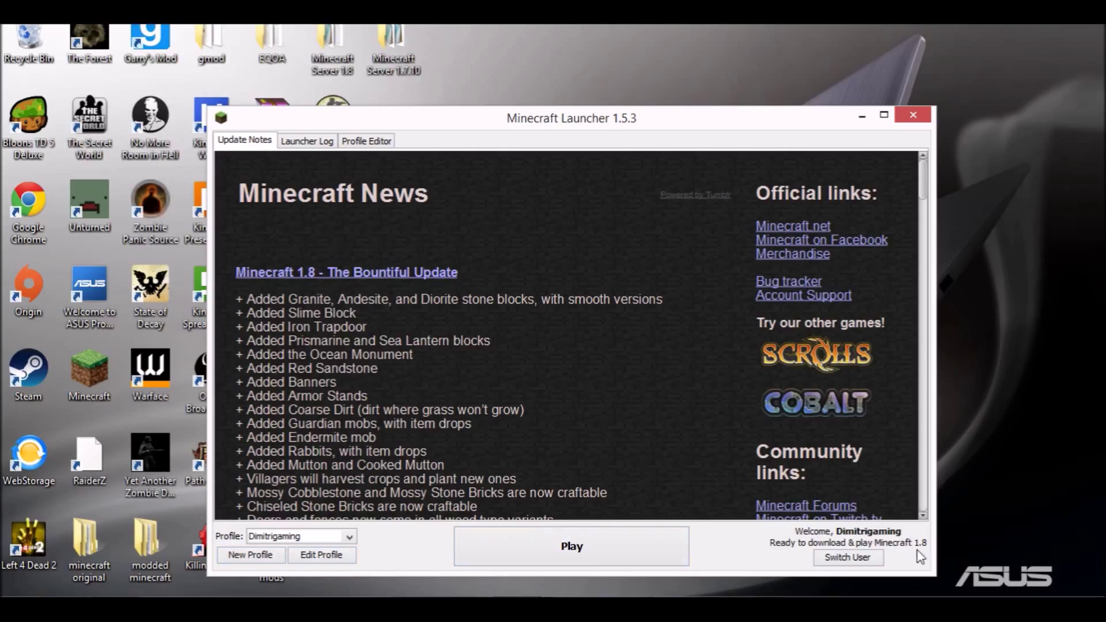
left_click(316, 556)
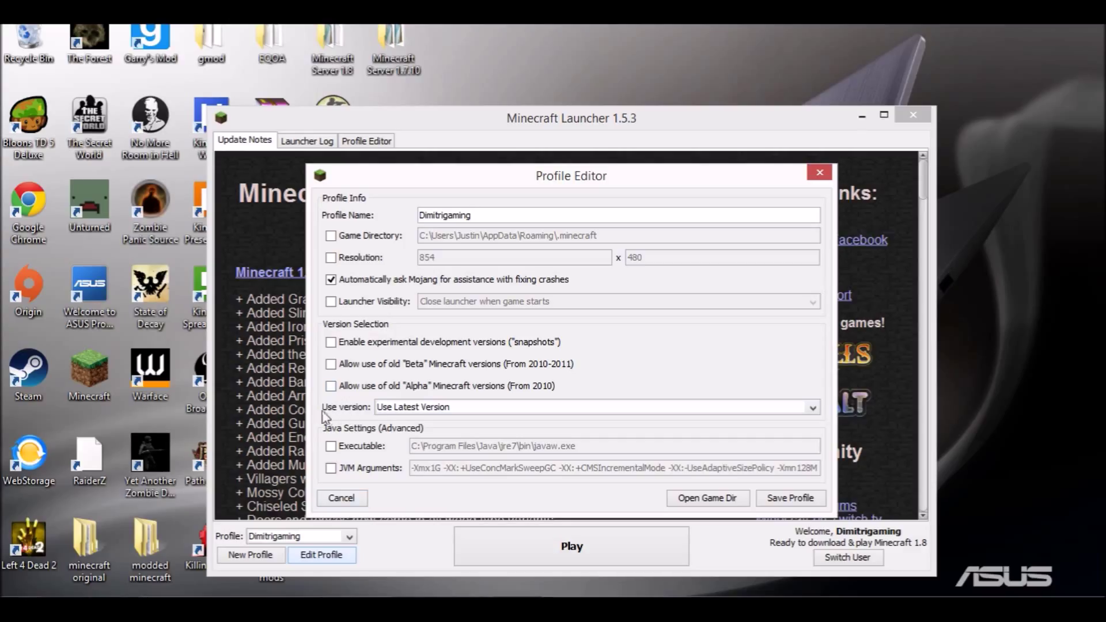
left_click(470, 408)
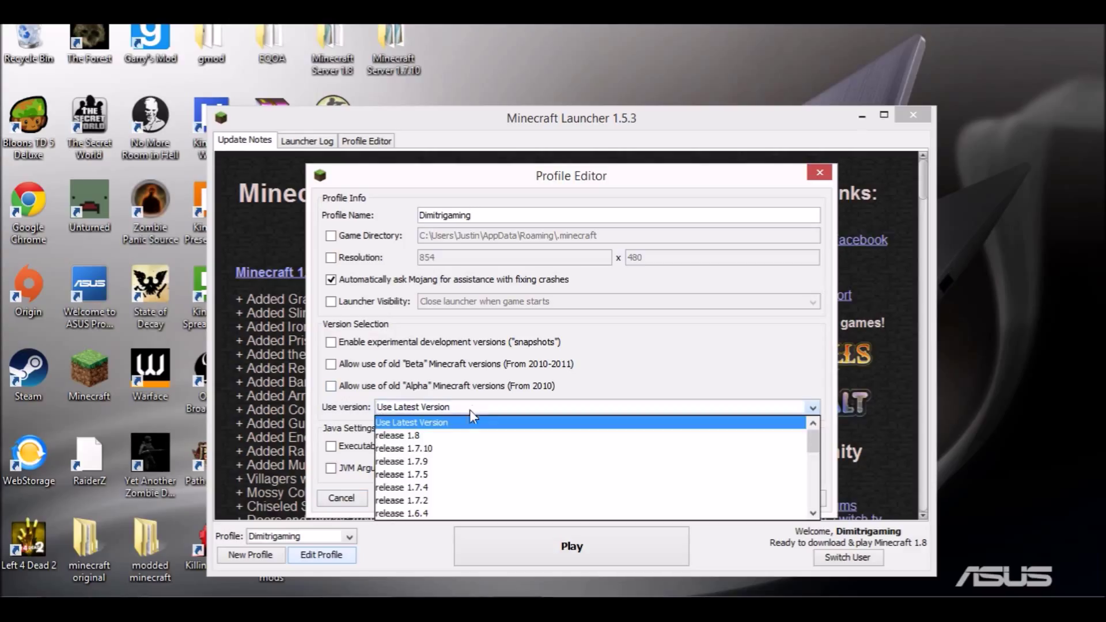
left_click(437, 455)
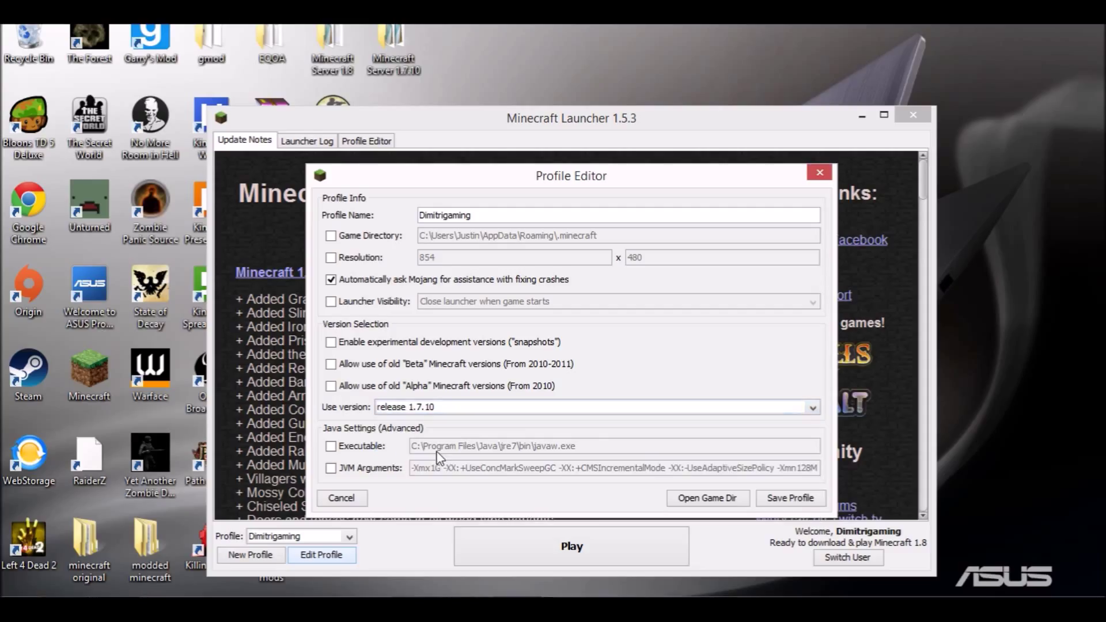
left_click(793, 499)
Launch Minecraft 1.7.10 once to the main menu and quit the game
left_click(647, 559)
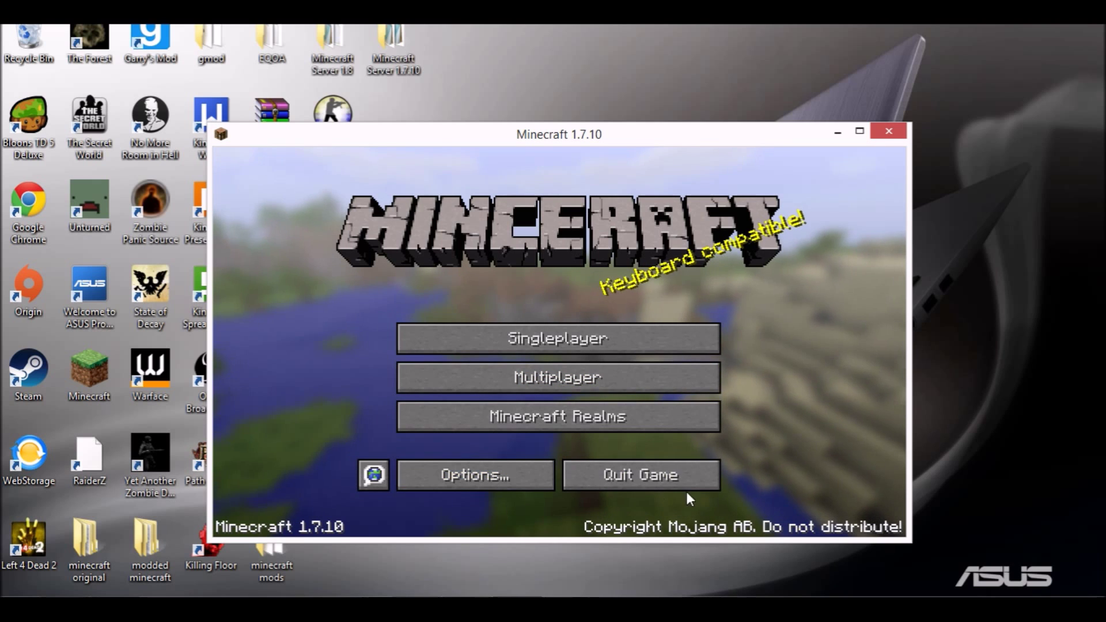
left_click(625, 476)
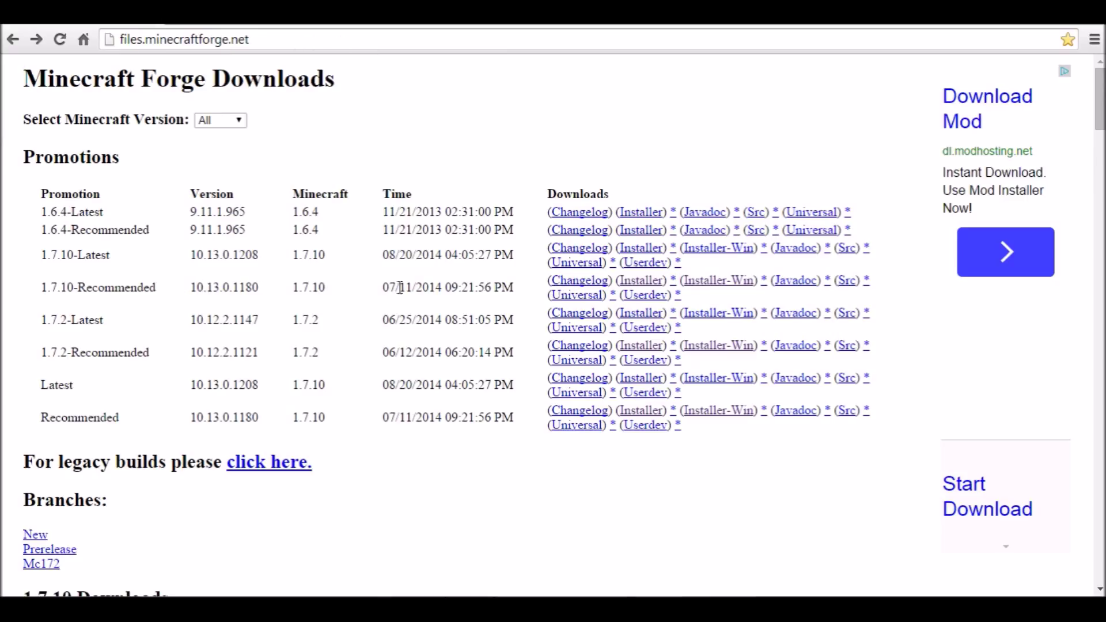
Open the Windows installer download page for Forge 1.7.10-Recommended in the browser, go back and minimize the browser
left_click(729, 287)
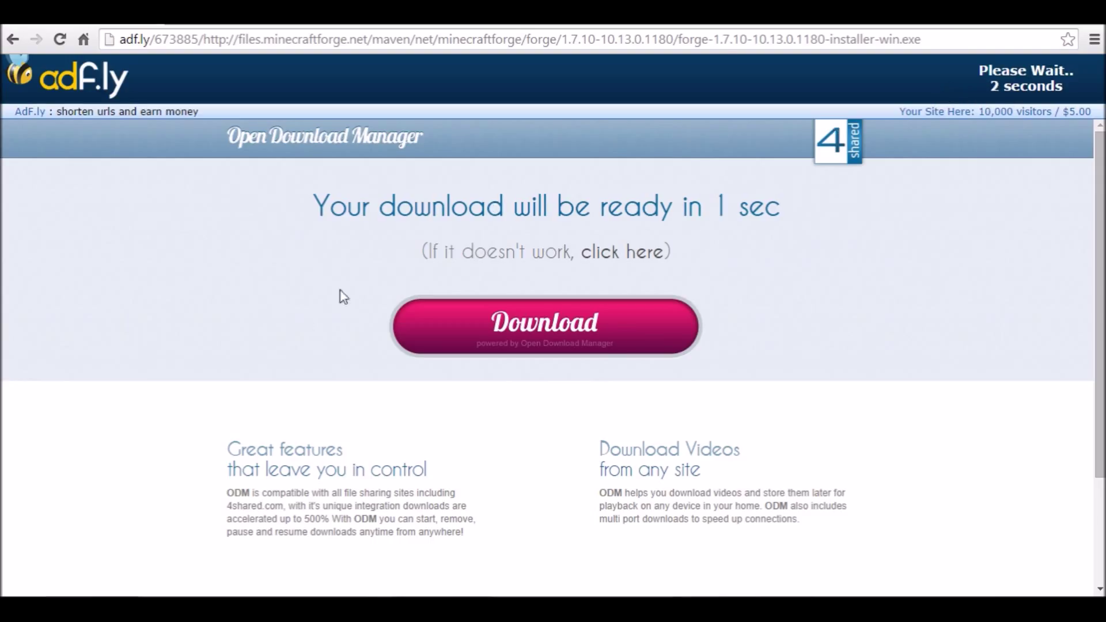
key("super+Down")
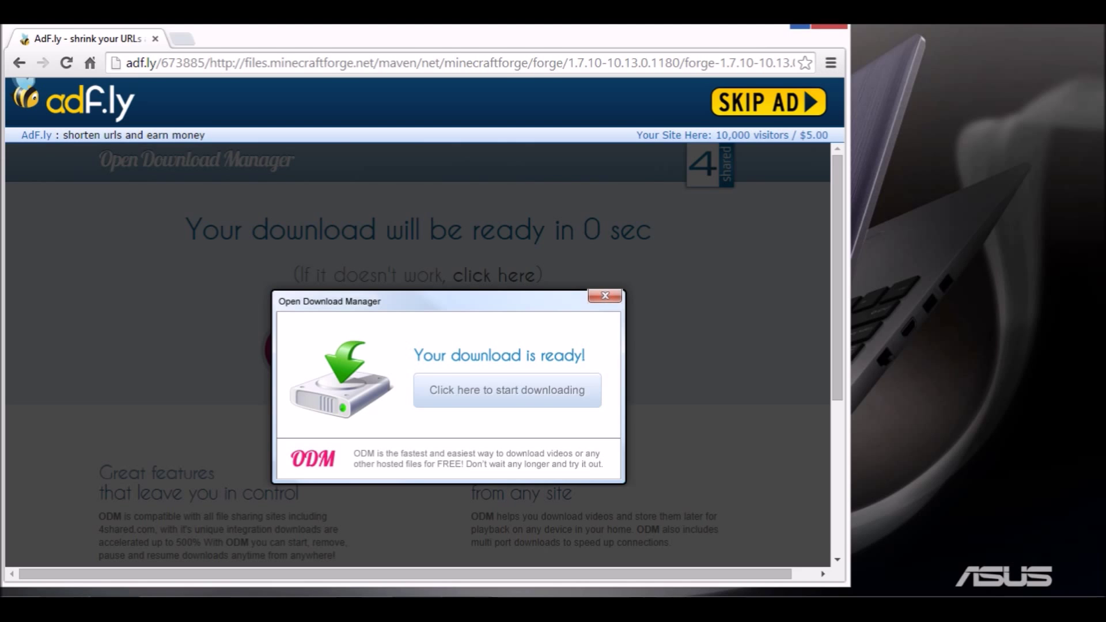
left_click(799, 26)
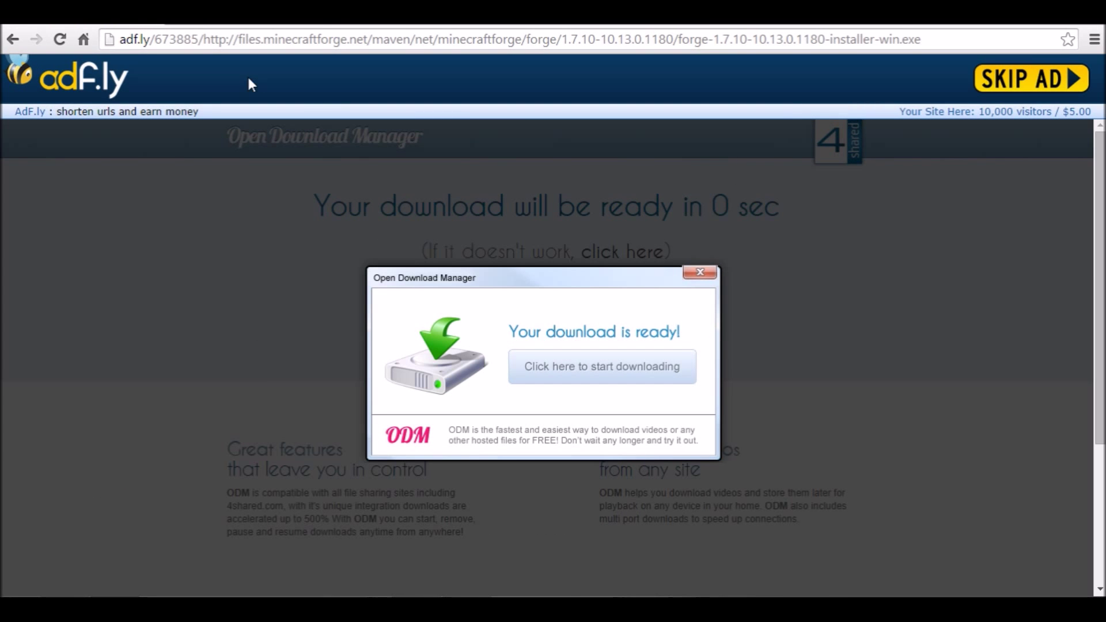
key("alt+Left")
key("super+Down")
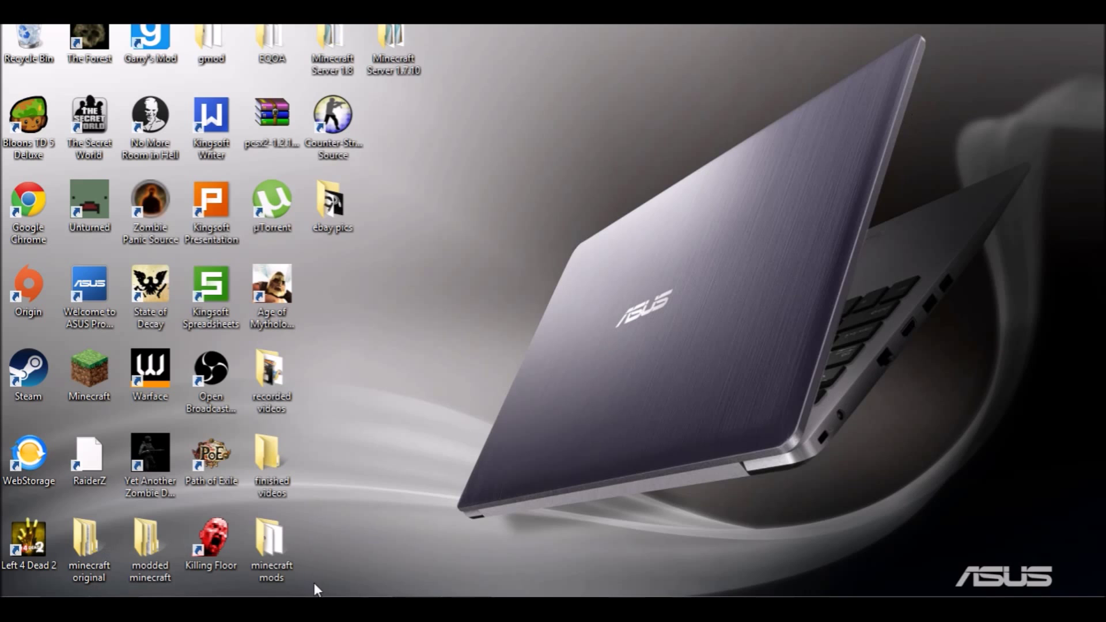
Run forge-1.7.10-10.13.0.1180-installer-win from the desktop's minecraft mods folder and install the Forge client into .minecraft
double_click(255, 548)
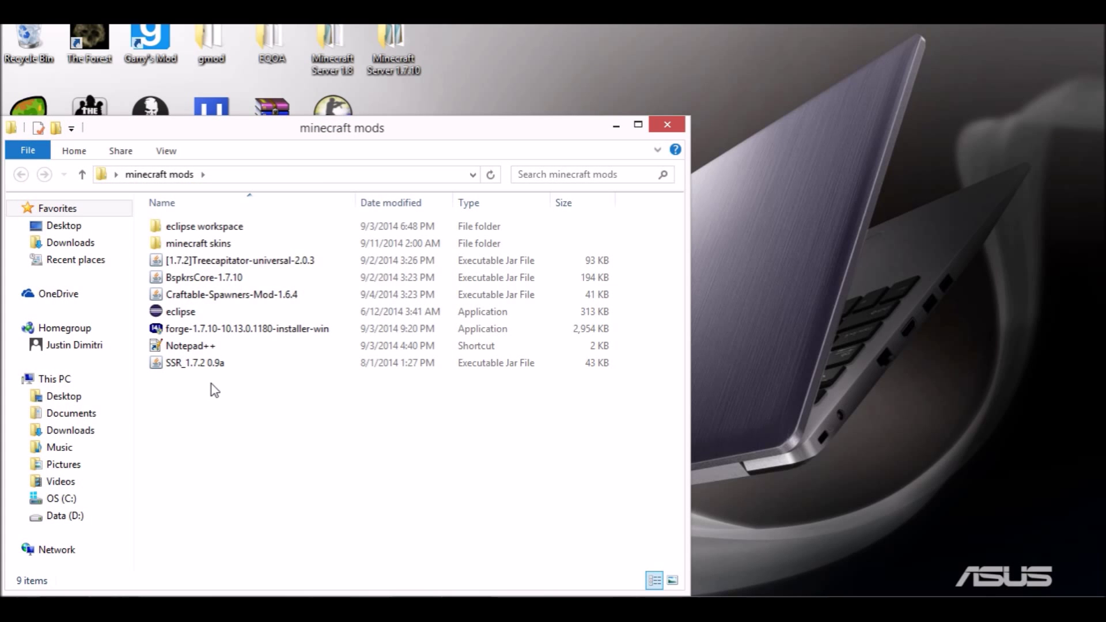
mouse_move(242, 337)
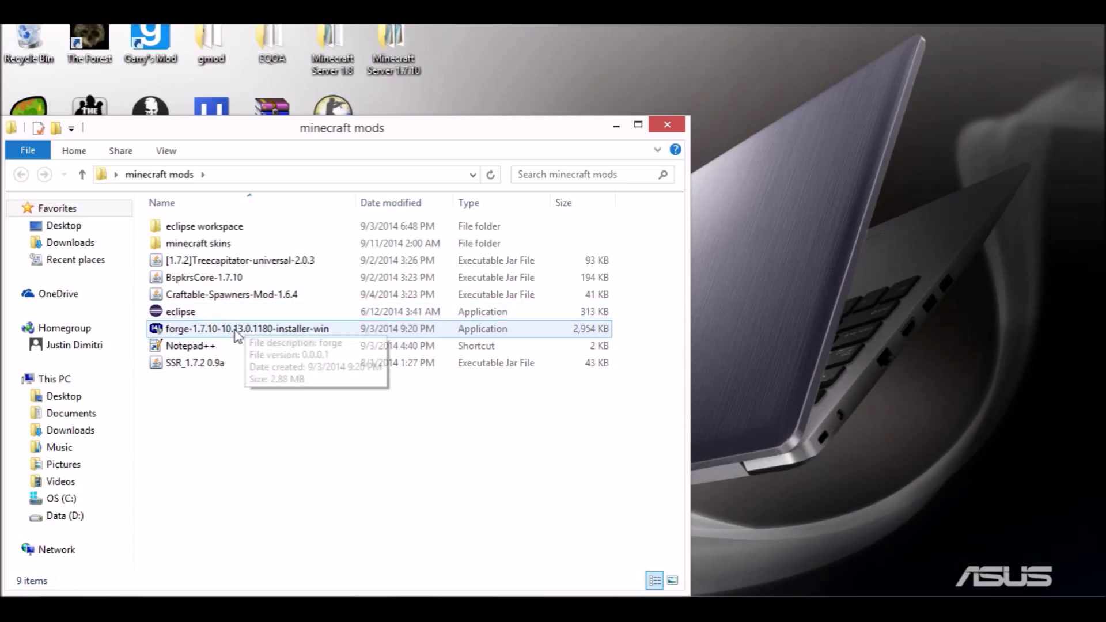
double_click(226, 330)
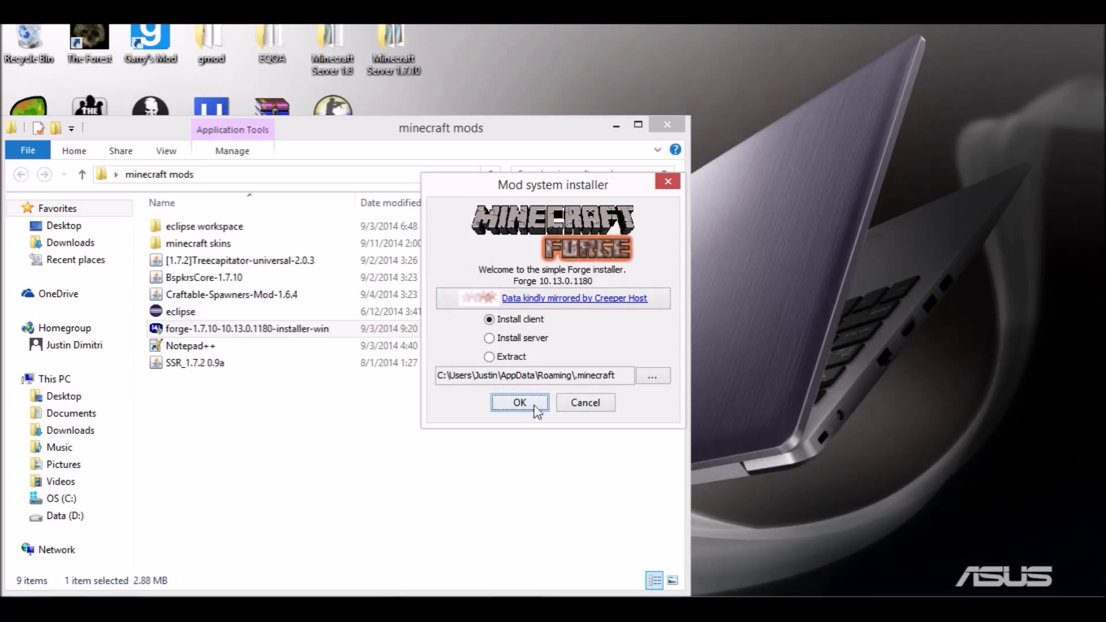
left_click(513, 405)
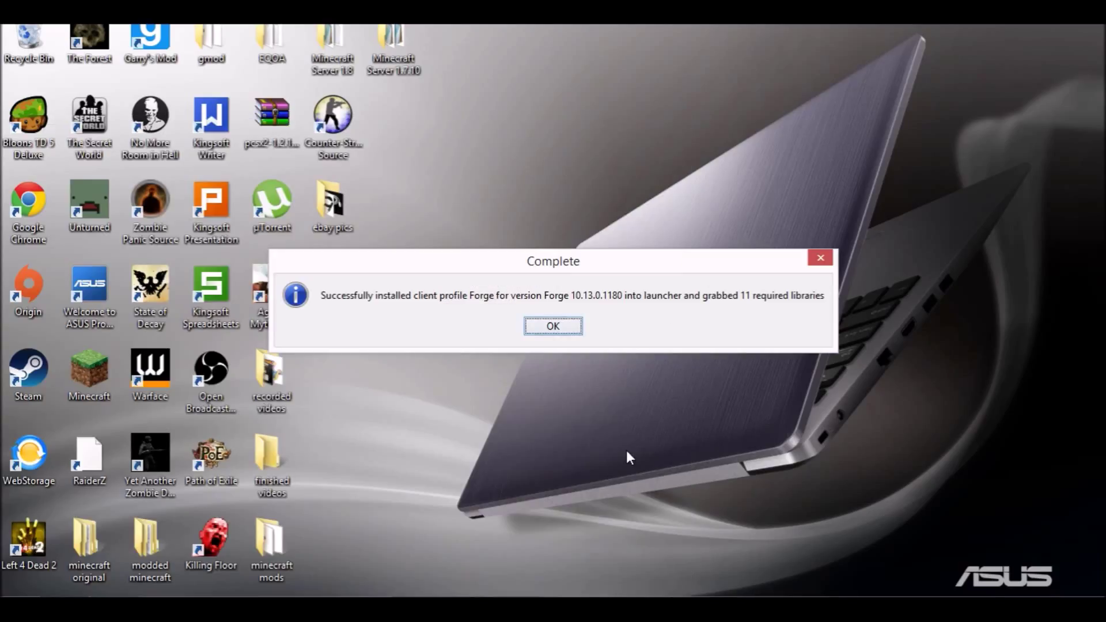
left_click(559, 326)
Reopen the Minecraft launcher, choose the Forge profile and start the game
double_click(90, 369)
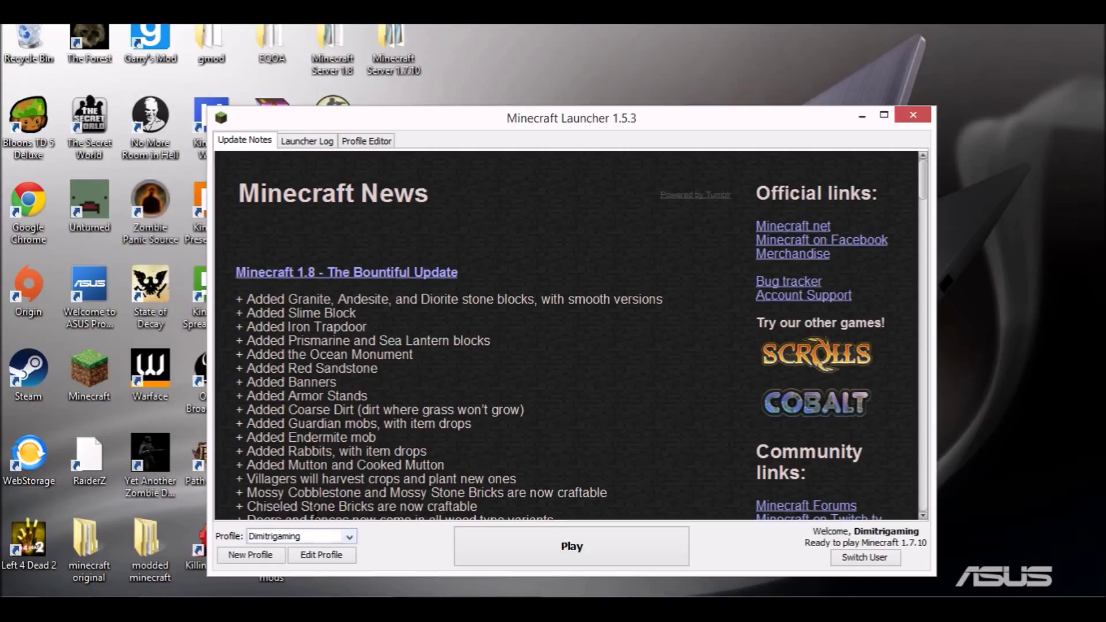
left_click(291, 536)
left_click(259, 567)
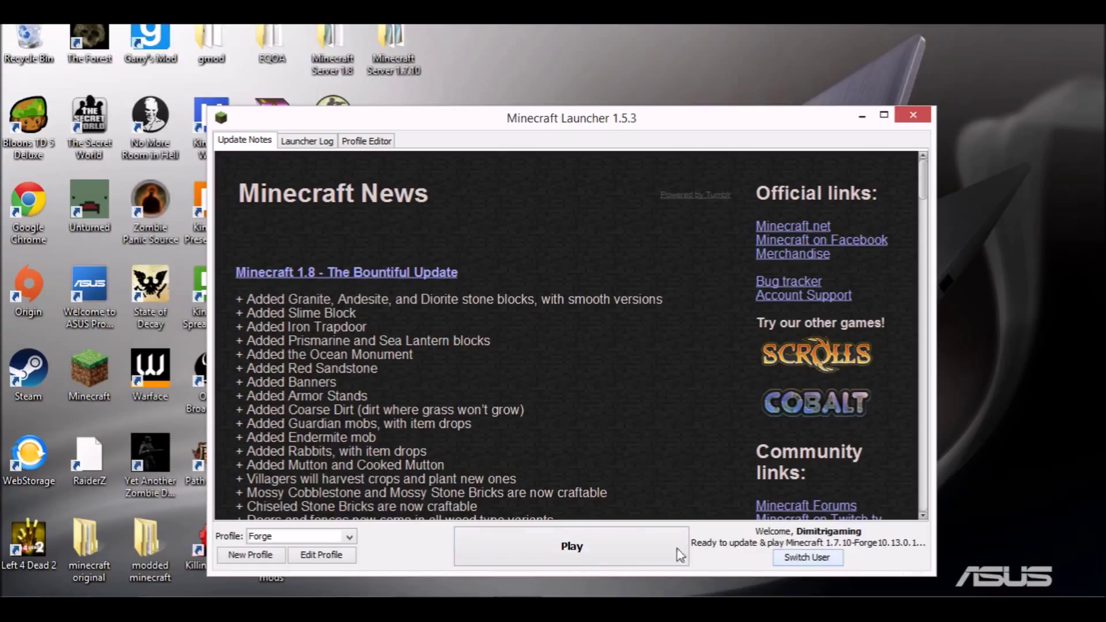
left_click(545, 546)
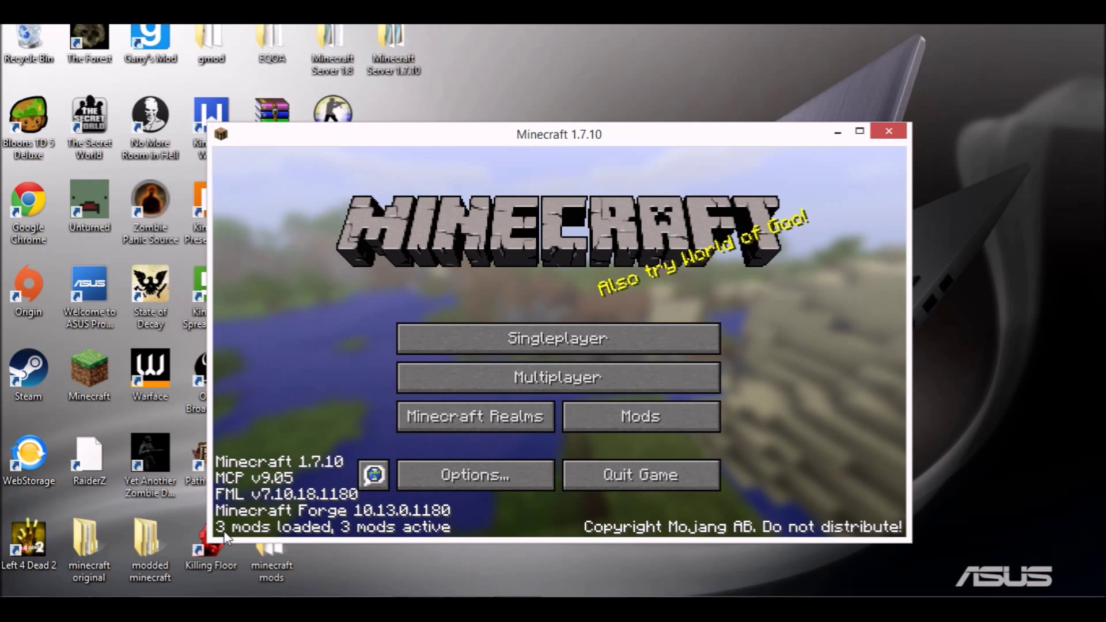
View the game's list of loaded mods, return to the main menu and quit Minecraft
left_click(634, 418)
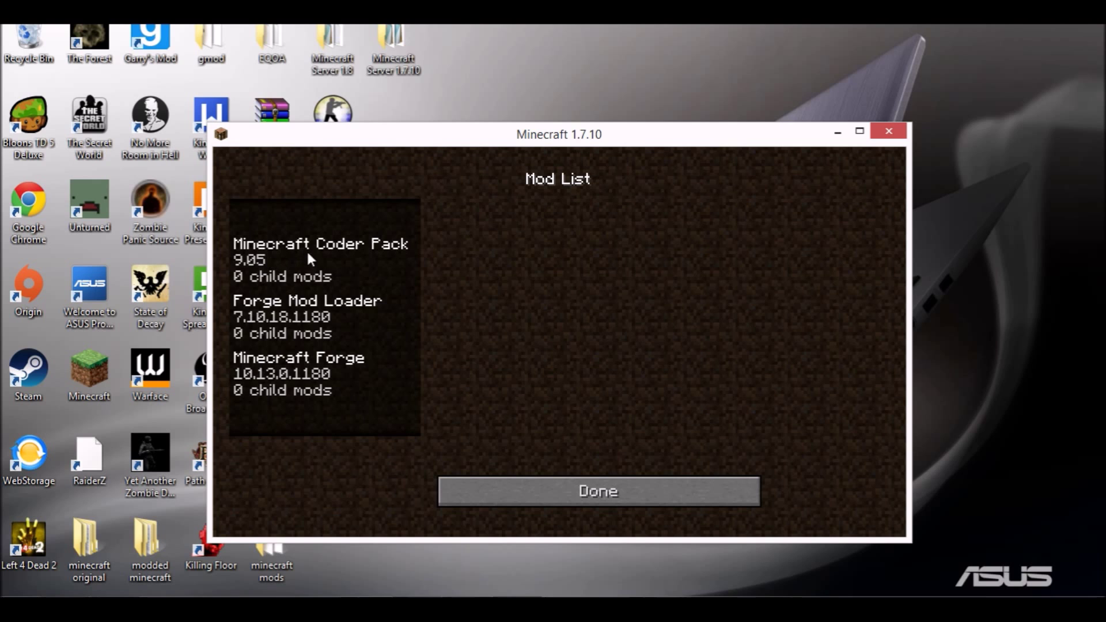
left_click(657, 505)
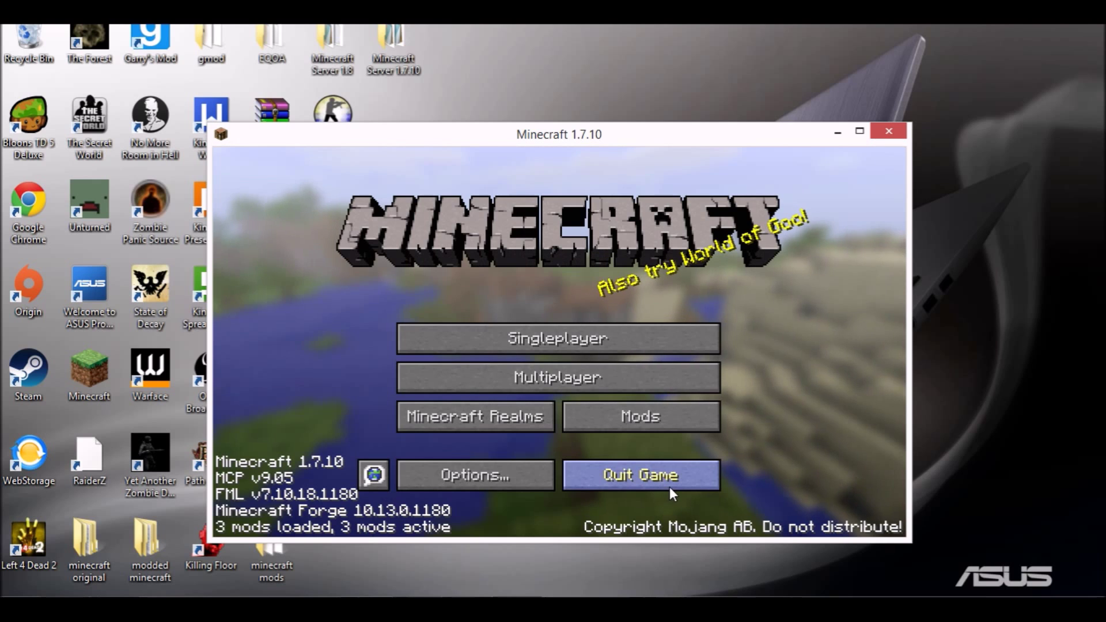
left_click(653, 480)
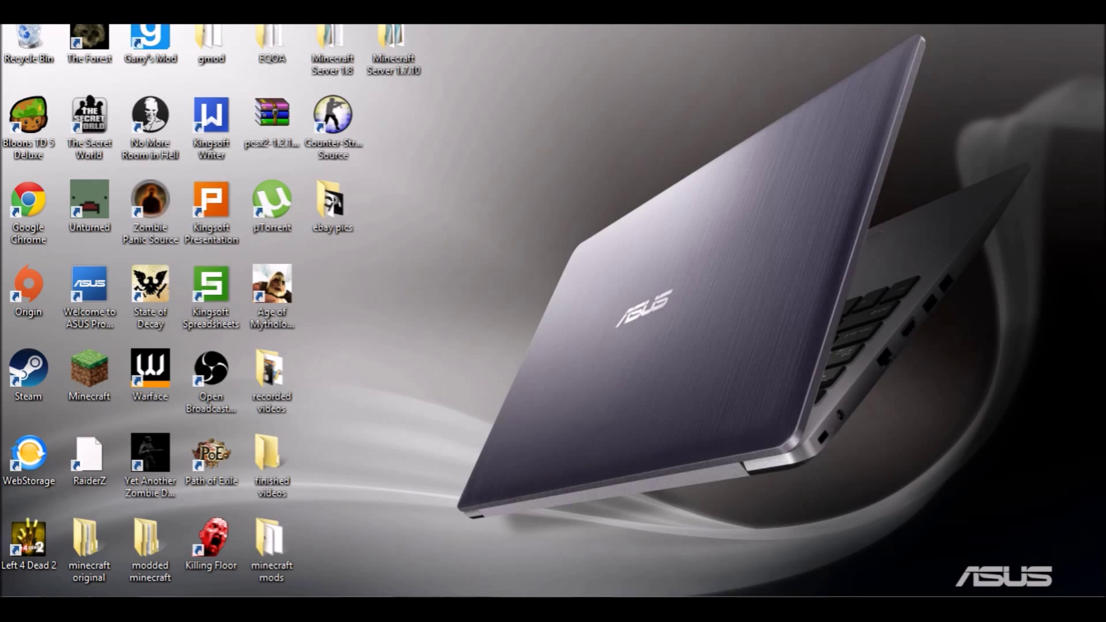
Bring back the Roaming window and open the mods folder inside the new .minecraft folder
mouse_move(194, 609)
mouse_move(116, 548)
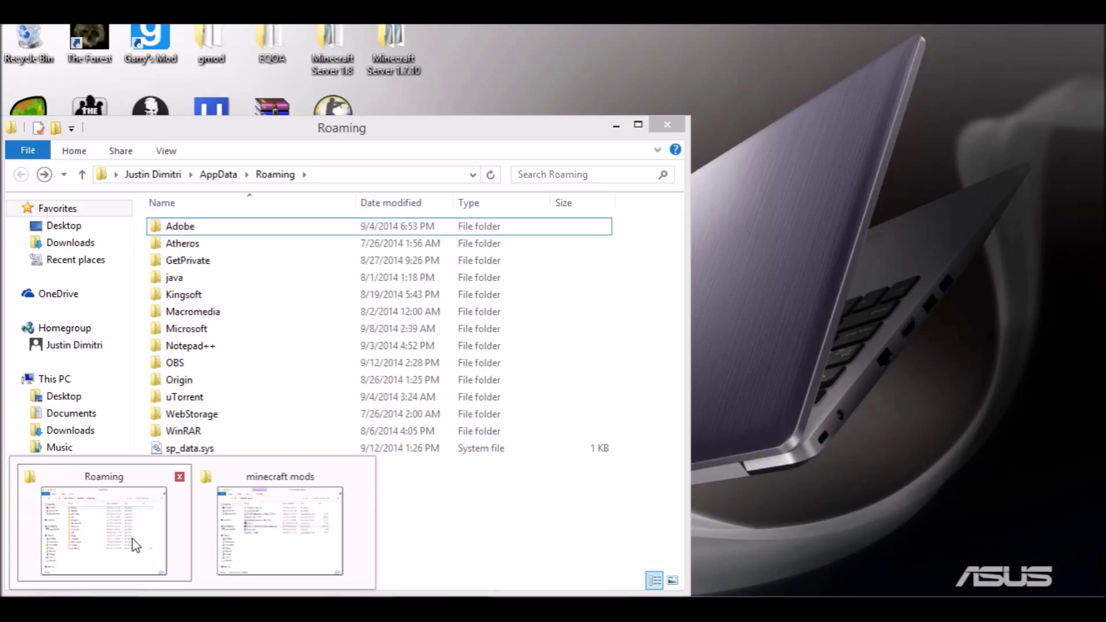
left_click(136, 544)
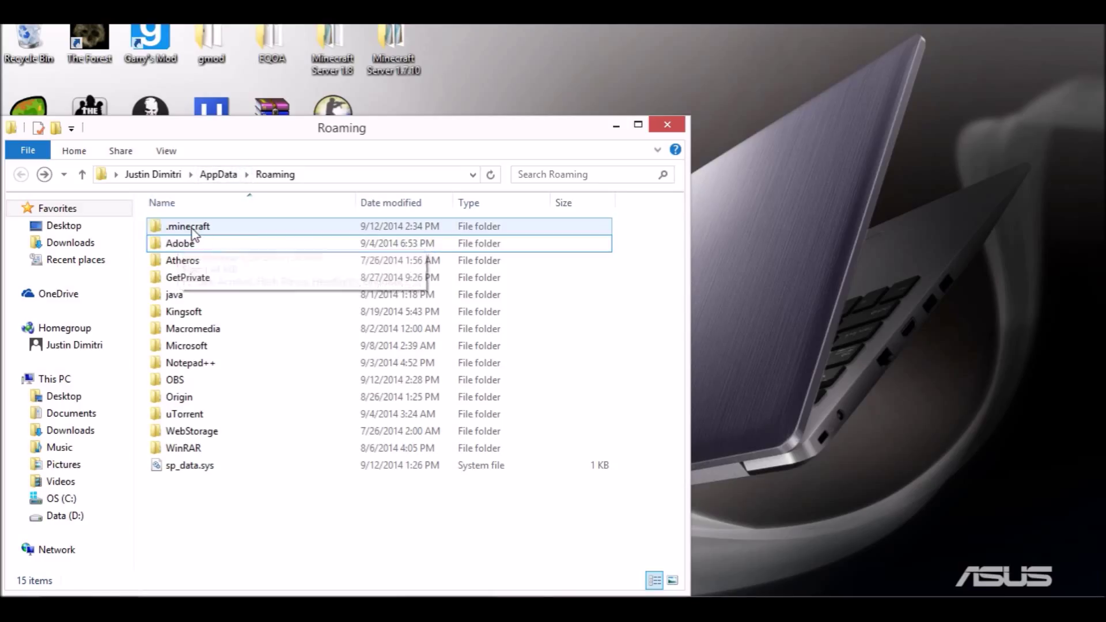
double_click(173, 230)
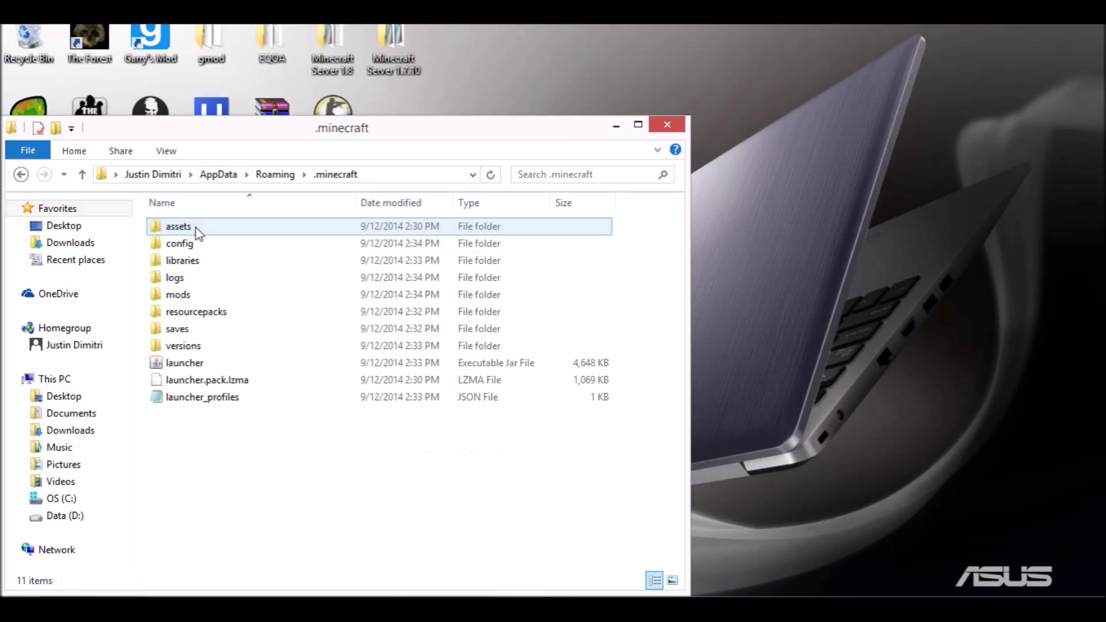
double_click(179, 295)
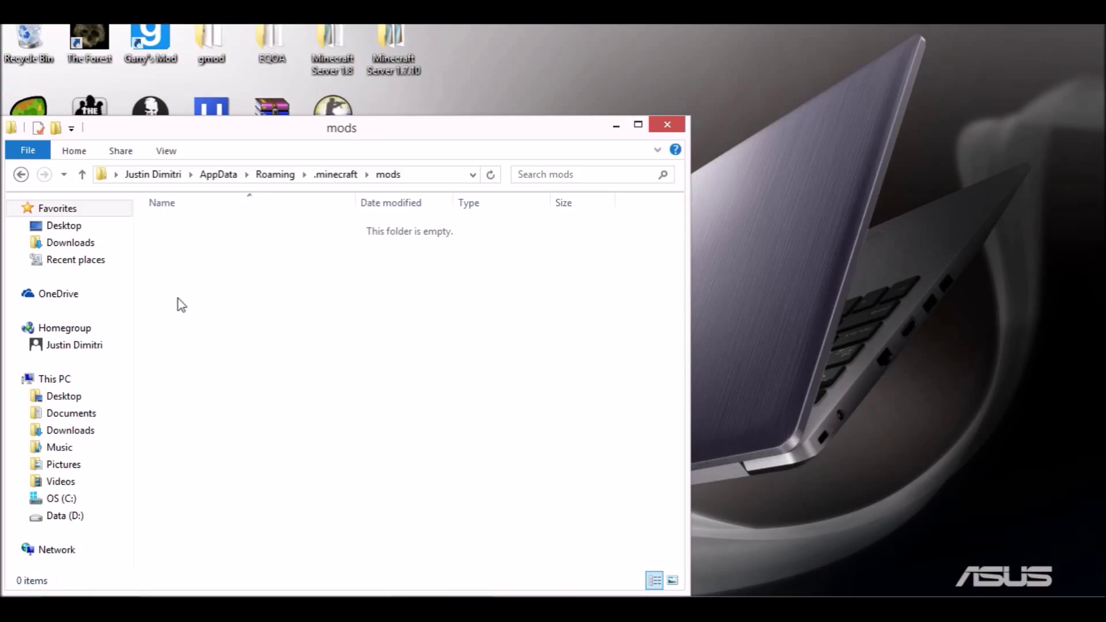
Copy SSR_1.7.2 0.9a from the desktop's minecraft mods folder into the .minecraft mods folder
left_click_drag(344, 136, 649, 105)
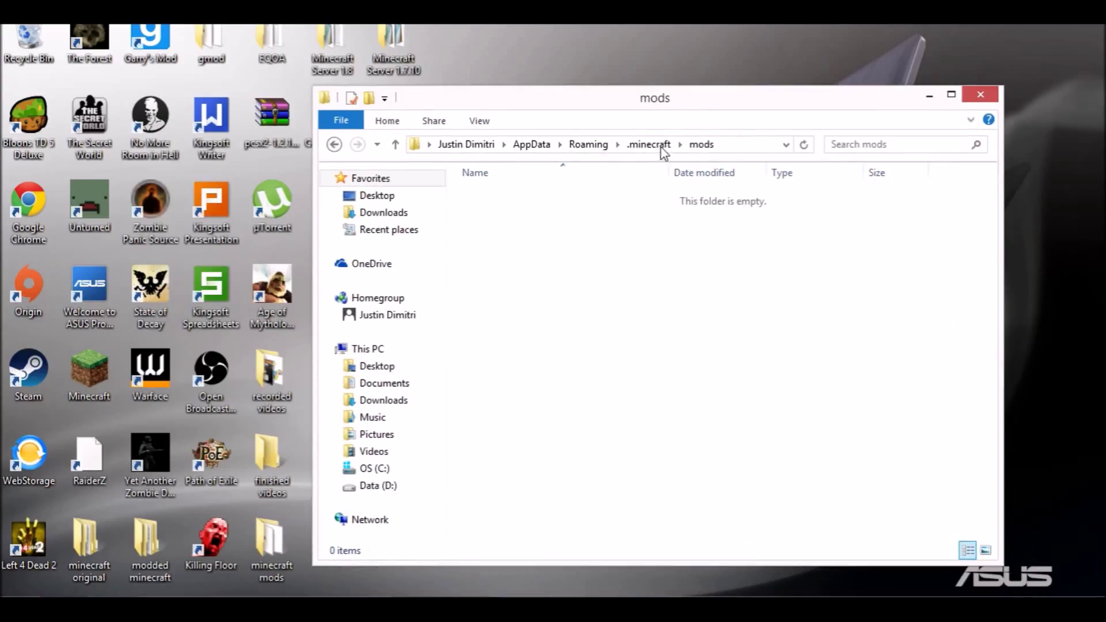
double_click(265, 549)
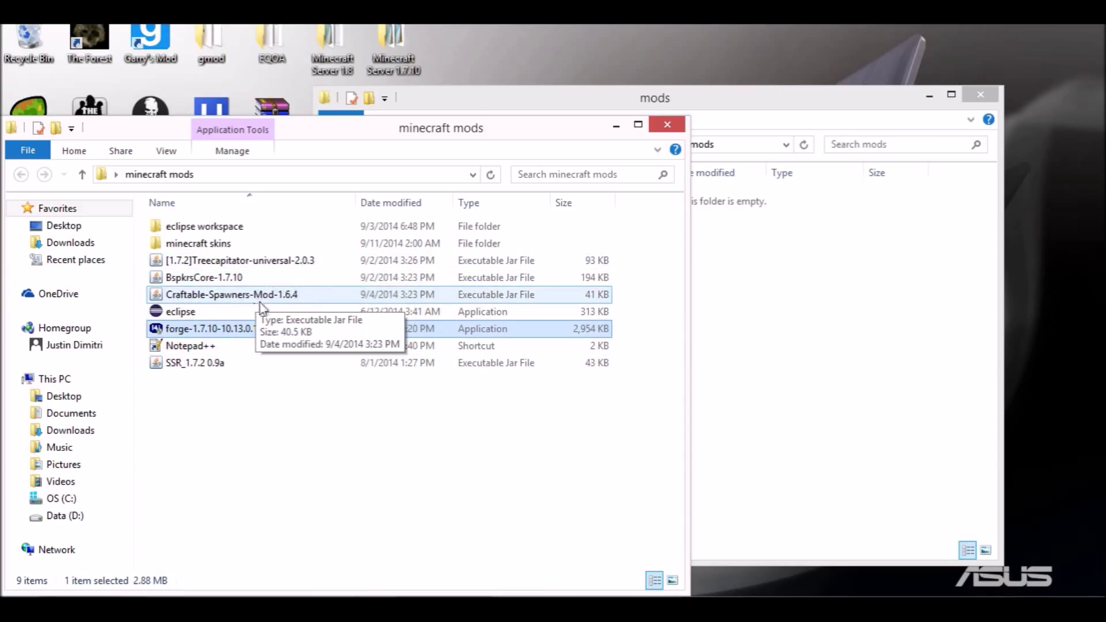
right_click(192, 366)
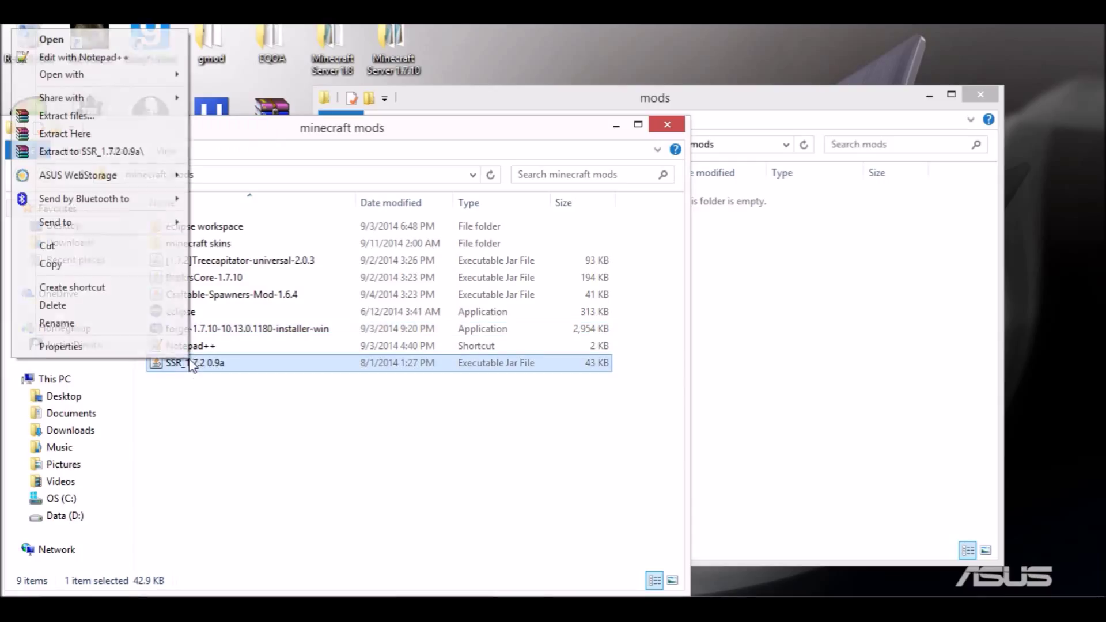
left_click(56, 268)
left_click(819, 328)
right_click(680, 295)
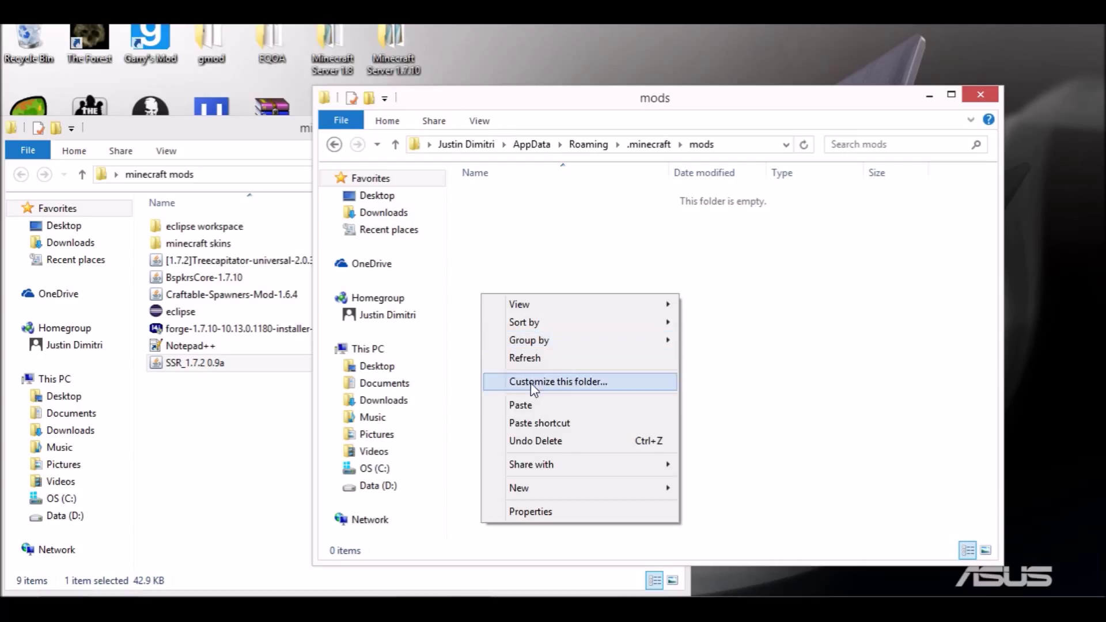
left_click(527, 405)
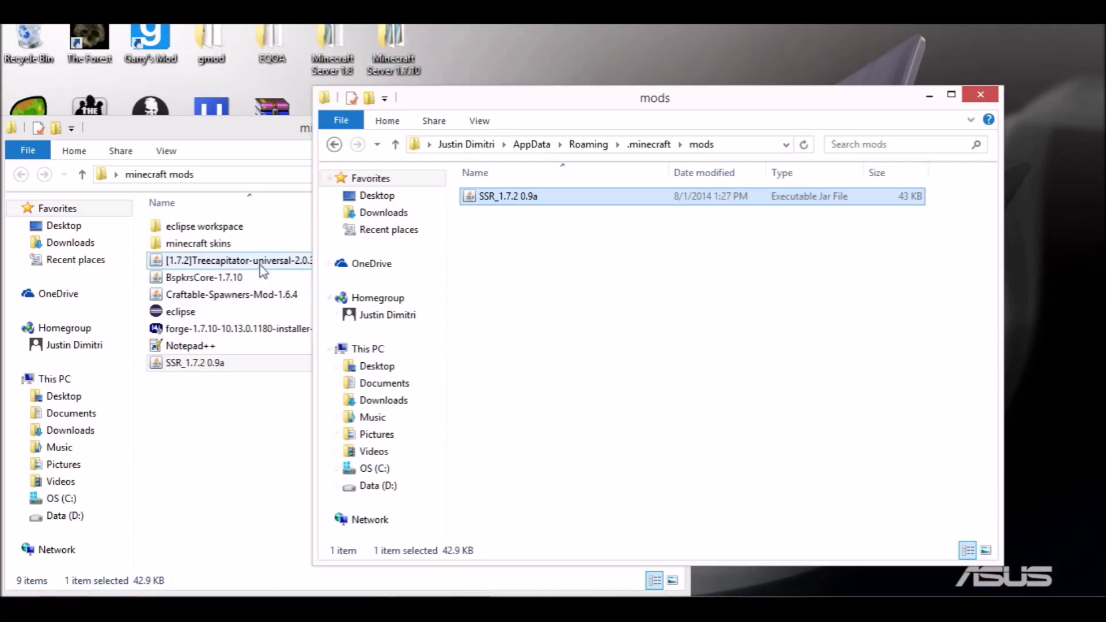
Copy [1.7.2]Treecapitator-universal-2.0.3 and BspkrsCore-1.7.10 from minecraft mods into the .minecraft mods folder
left_click(274, 138)
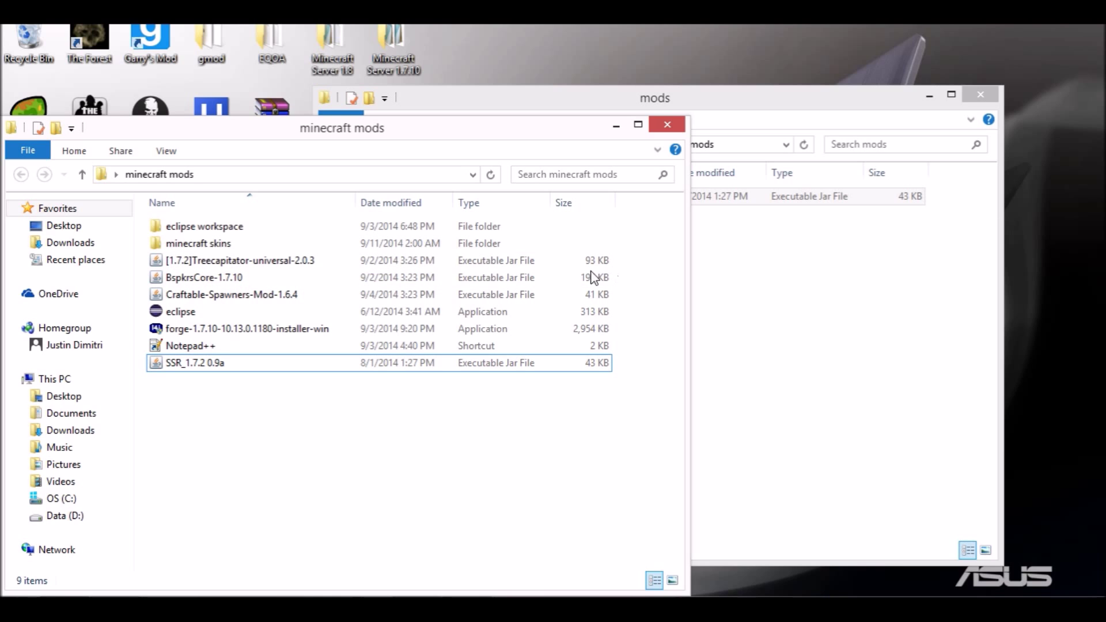
left_click_drag(647, 271, 531, 269)
right_click(378, 264)
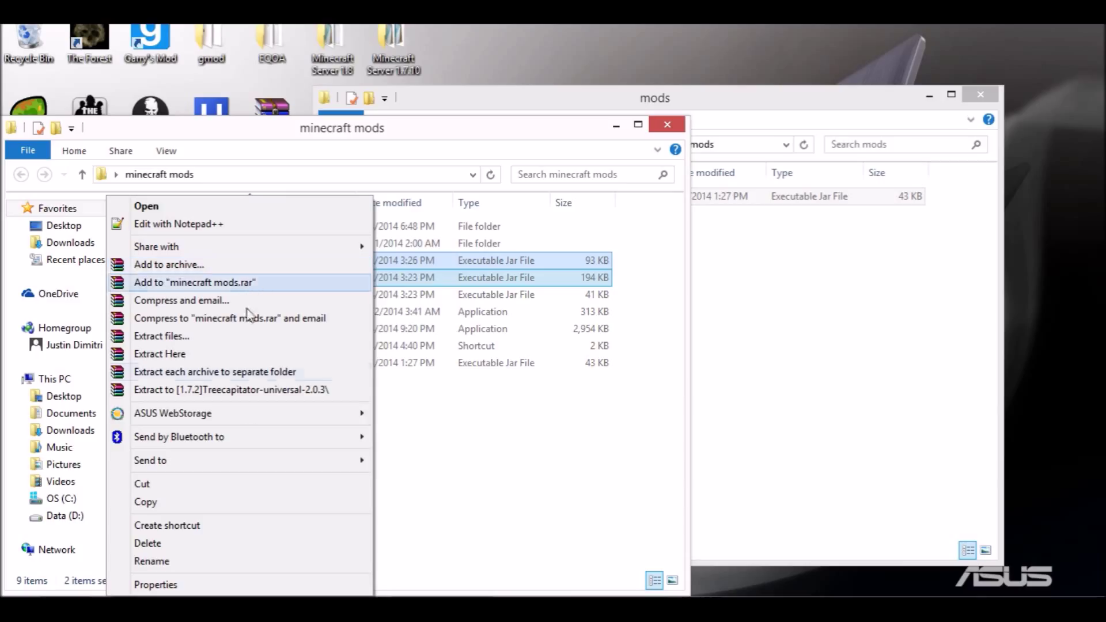
left_click(169, 510)
left_click(719, 324)
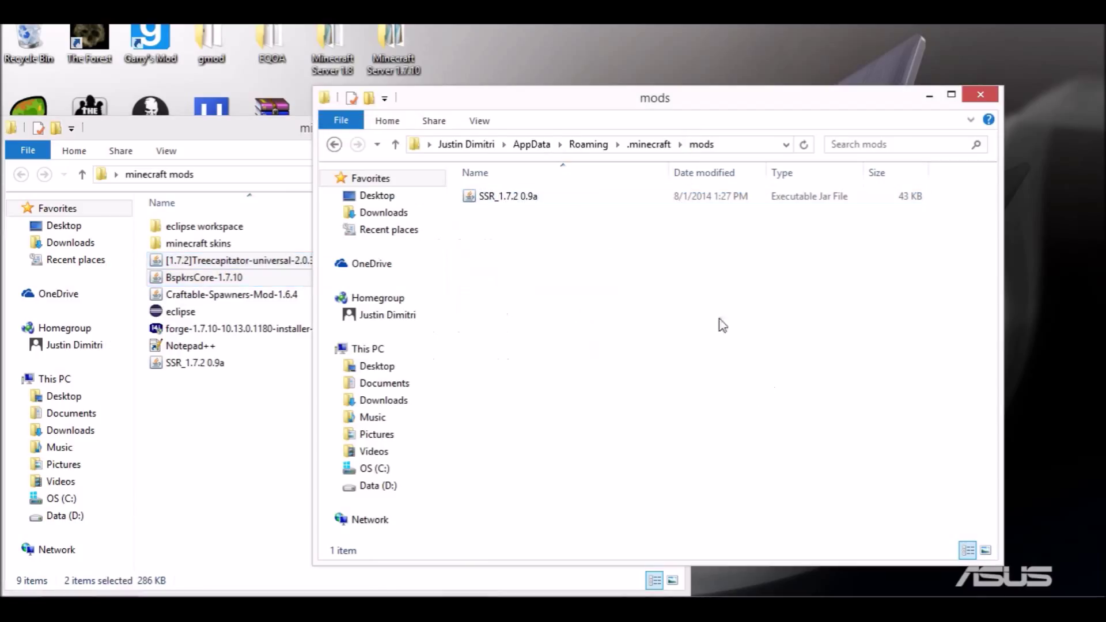
right_click(503, 308)
left_click(545, 419)
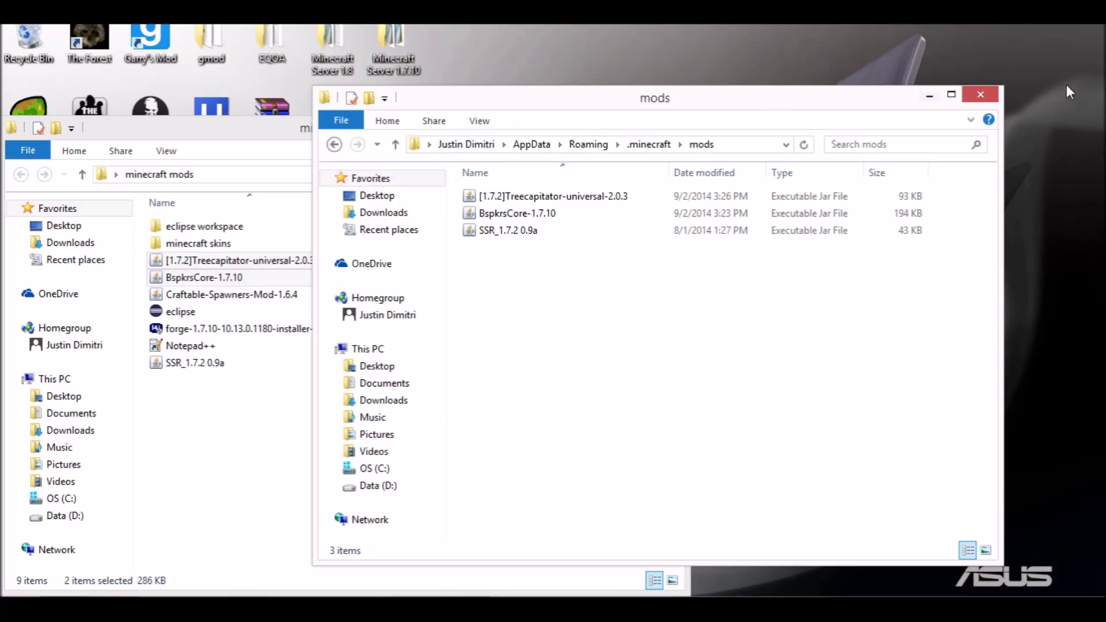
Put away both folder windows, open the Minecraft launcher and start the game with the Forge profile
left_click(294, 142)
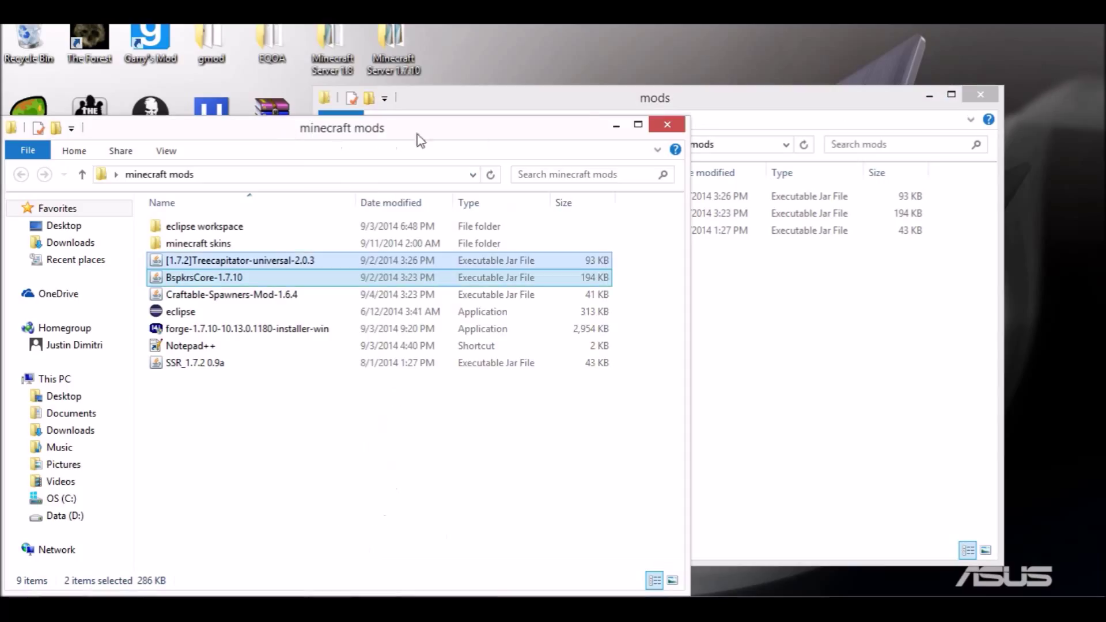
left_click(617, 117)
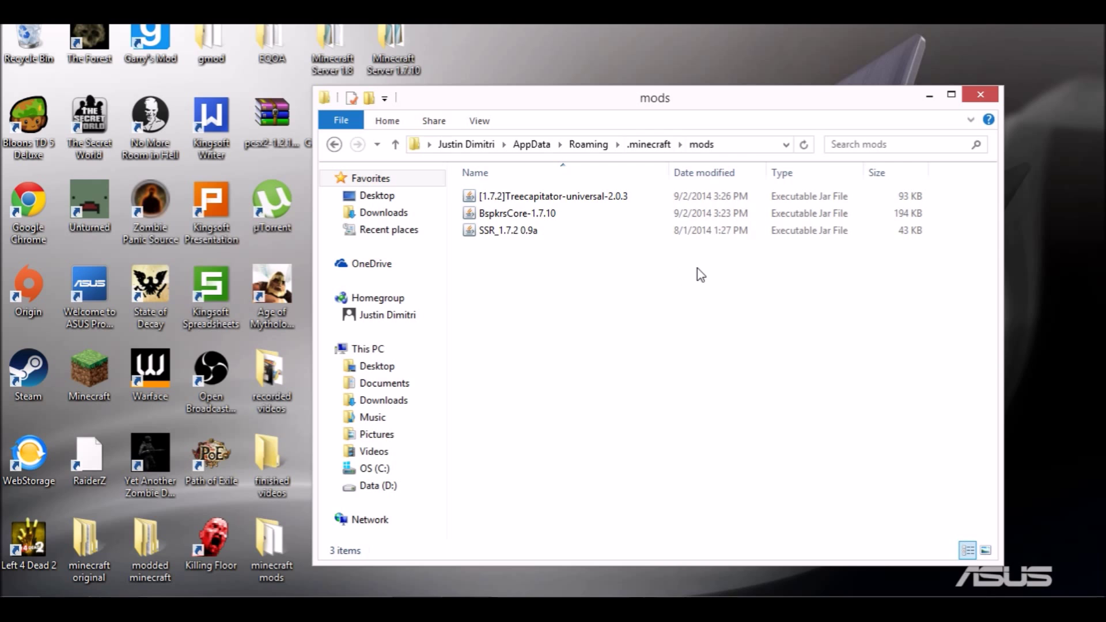
left_click(986, 96)
double_click(85, 366)
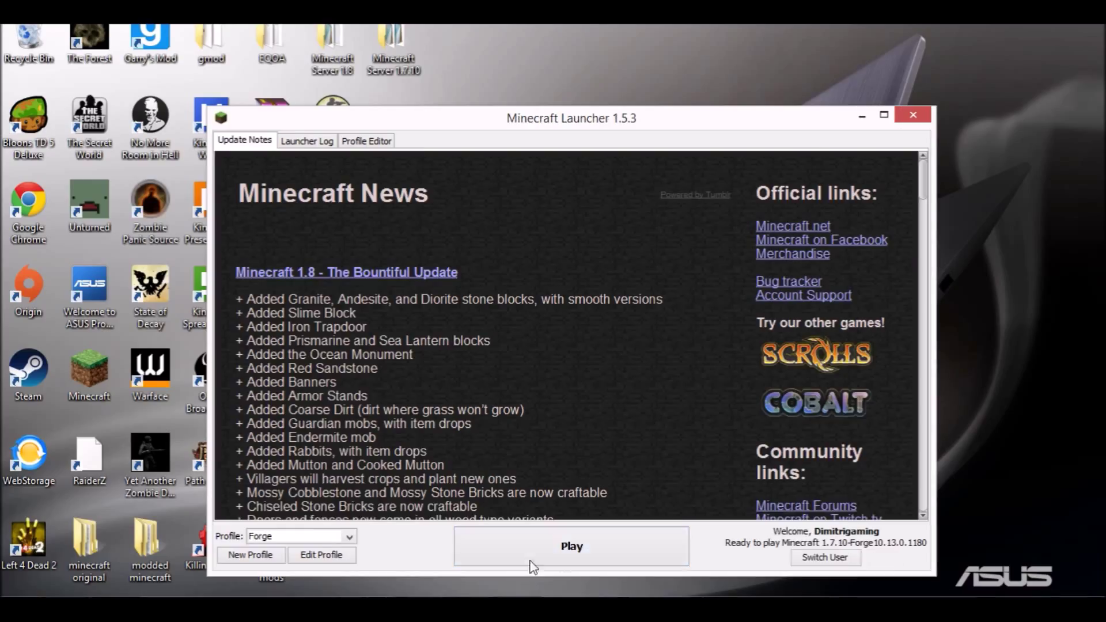
left_click(541, 555)
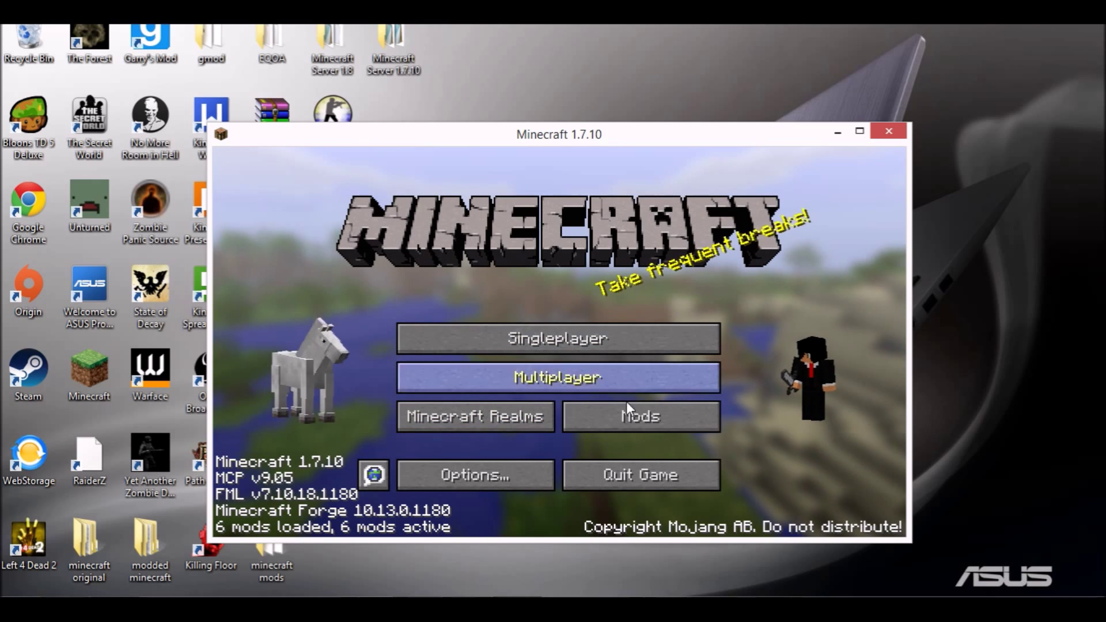
View the complete list of mods loaded in the game and return to the main menu
left_click(600, 424)
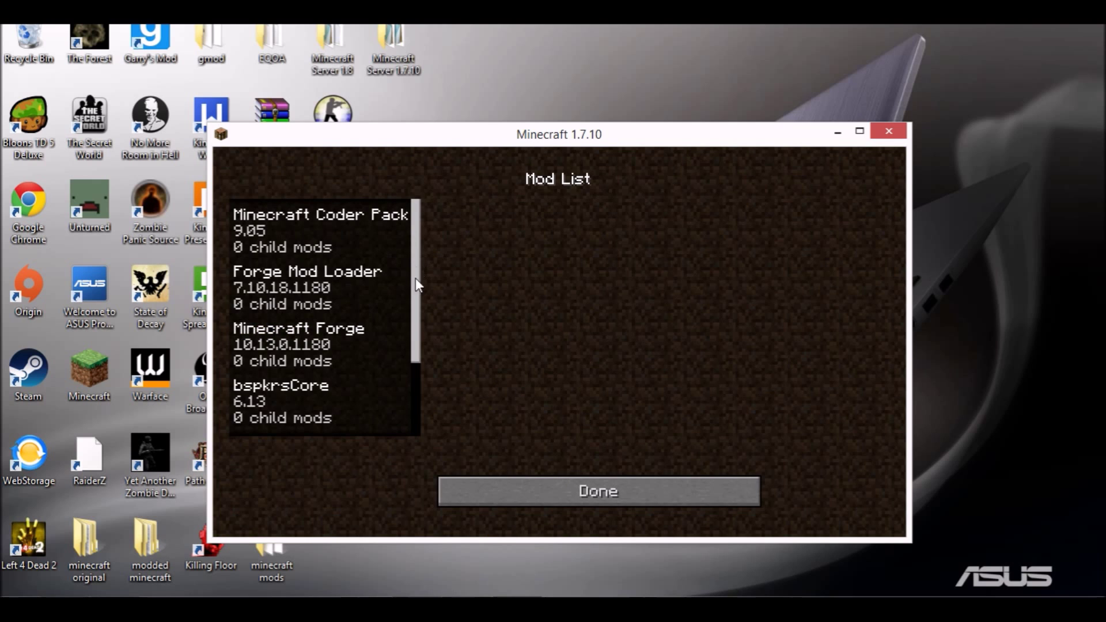
left_click_drag(416, 274, 367, 362)
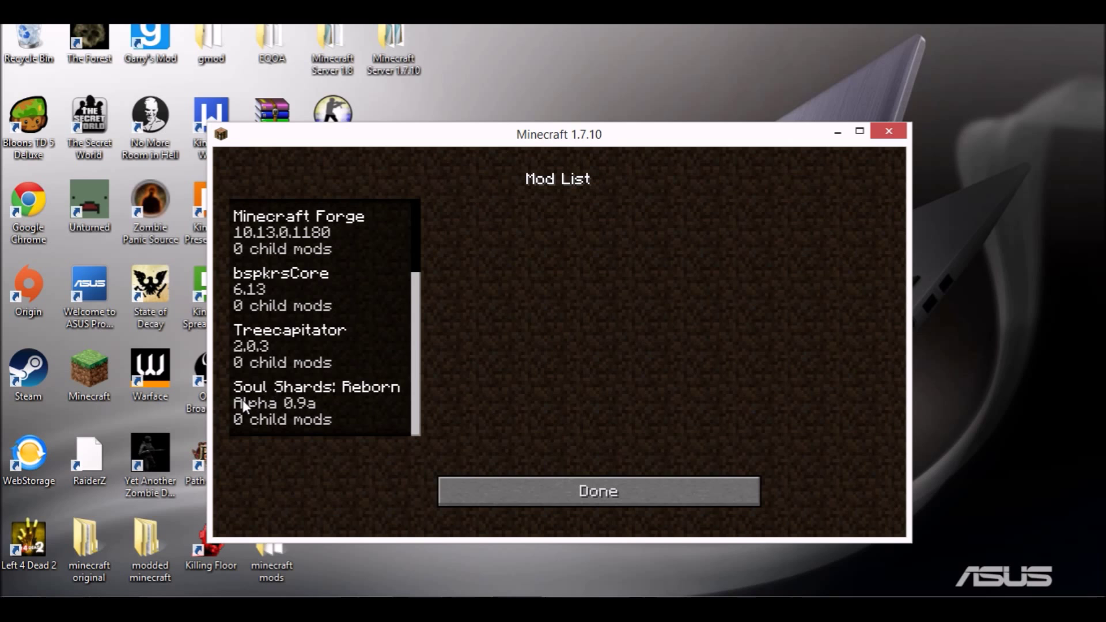
left_click(613, 490)
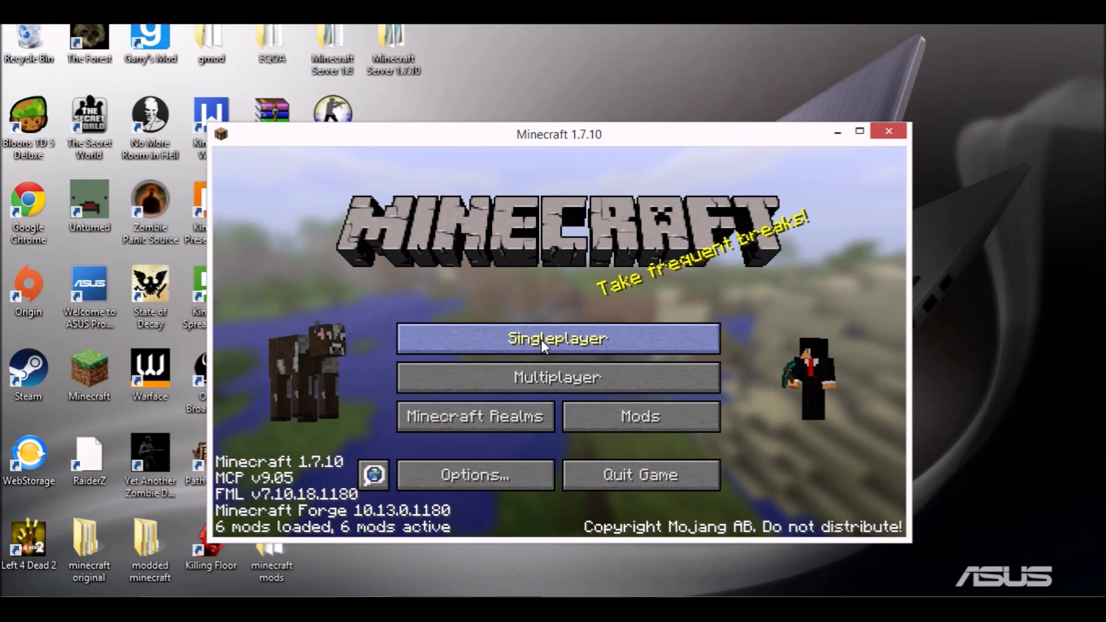
Create a new singleplayer world named New World in Creative game mode
left_click(541, 340)
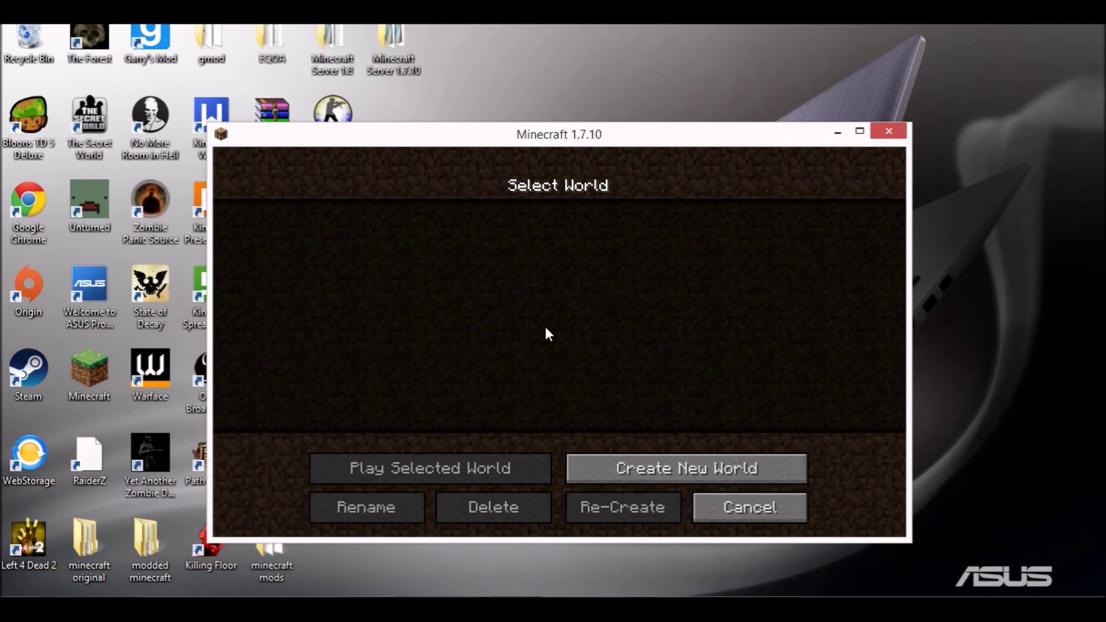
left_click(648, 461)
left_click(573, 349)
left_click(575, 349)
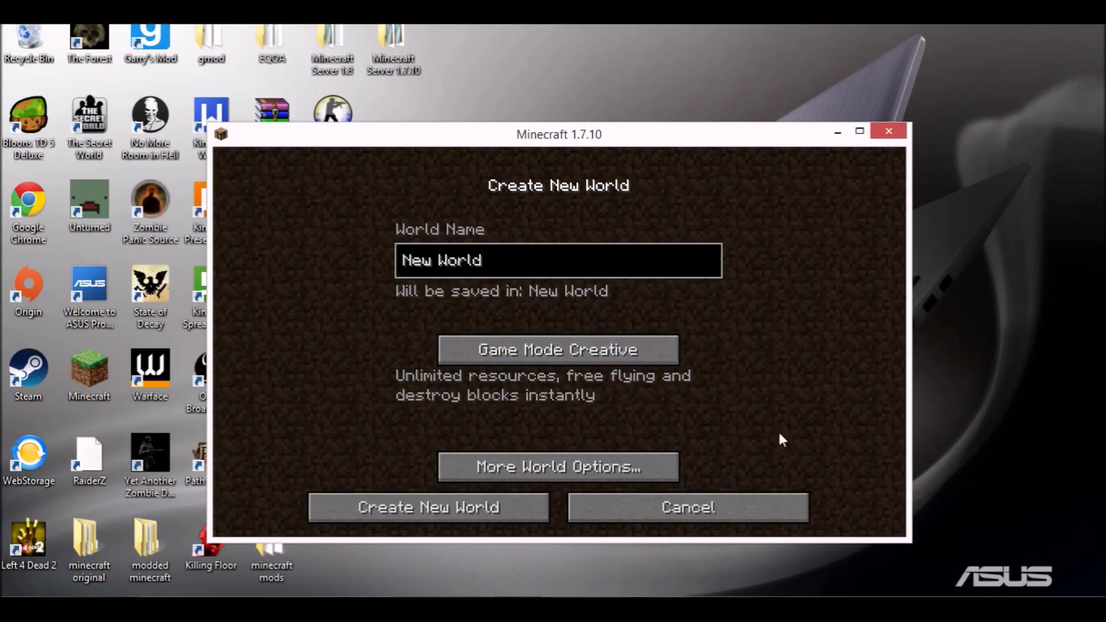
left_click(536, 507)
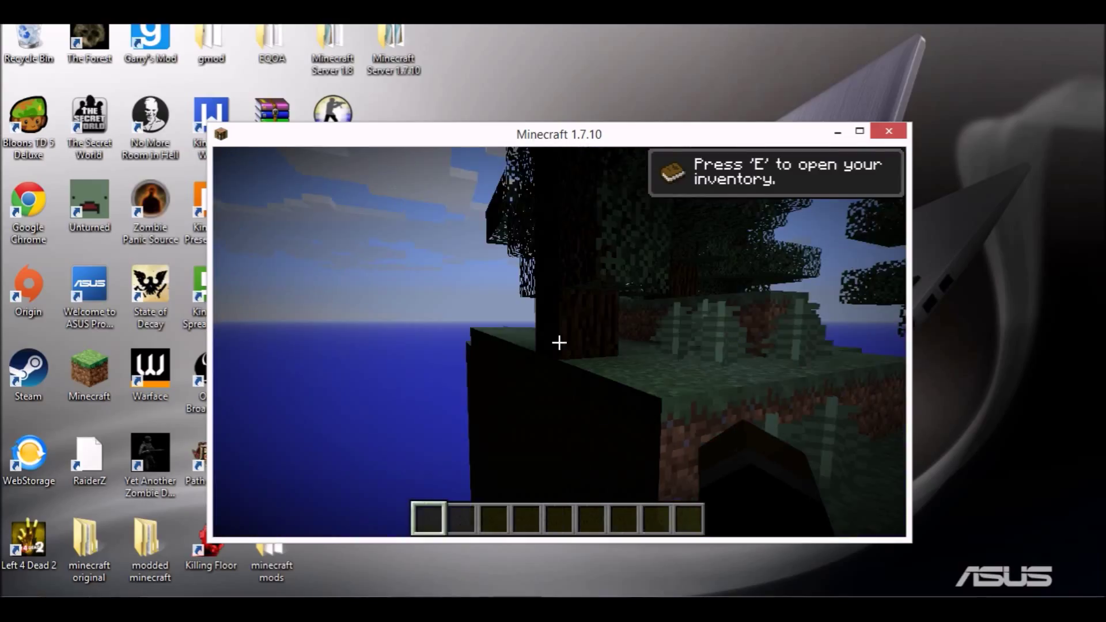
Open the inventory, maximize the game window and put a Diamond Axe from Tools in the first hotbar slot
mouse_move(559, 343)
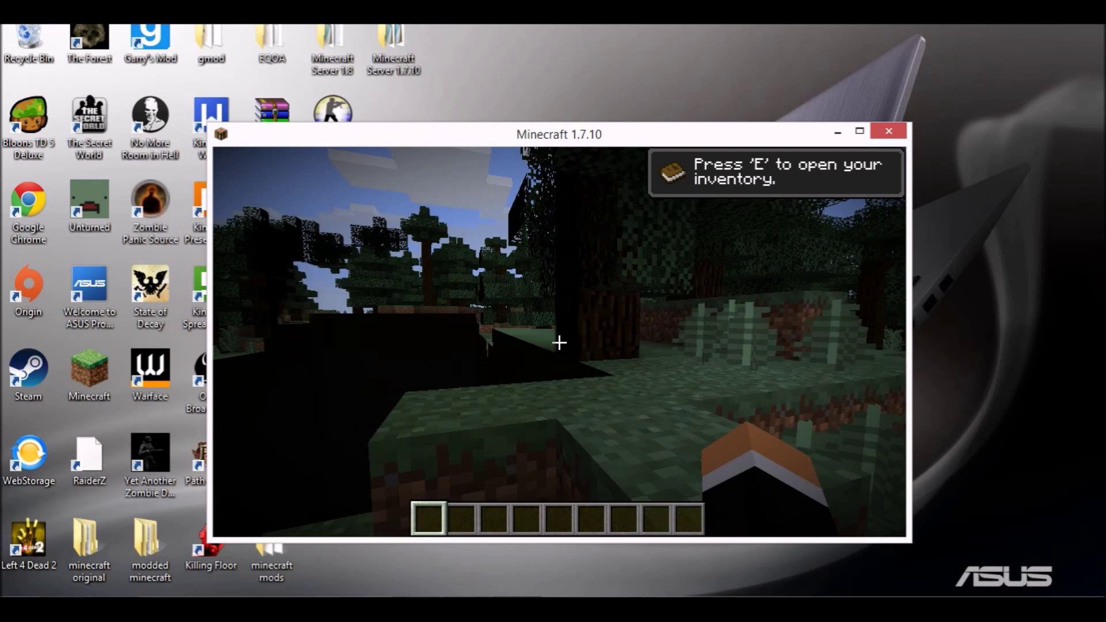
key("e")
left_click(860, 132)
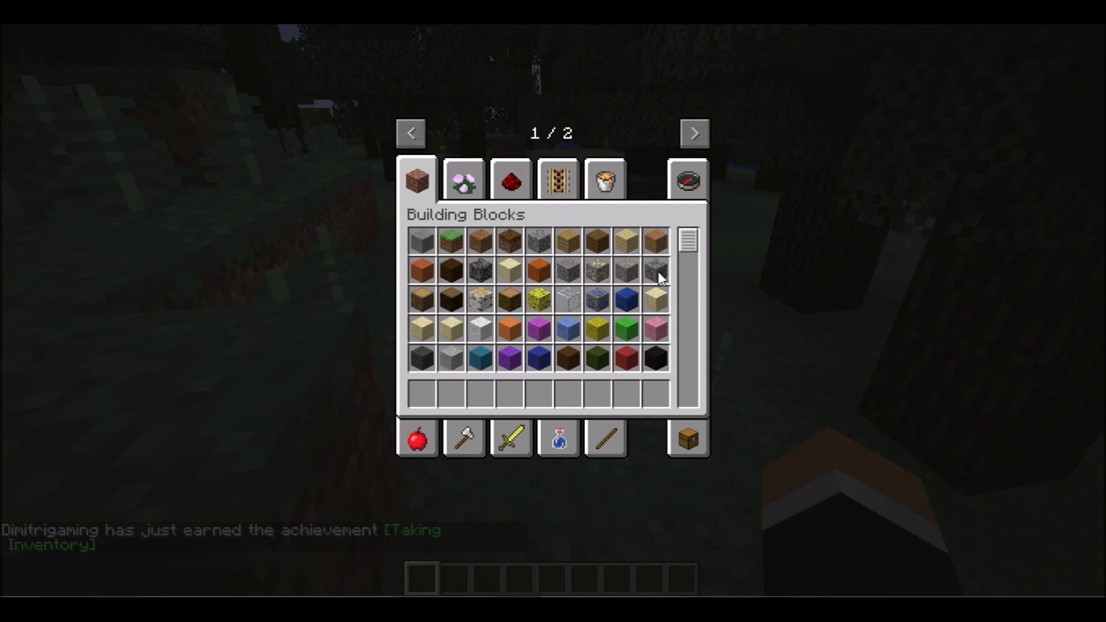
left_click(466, 441)
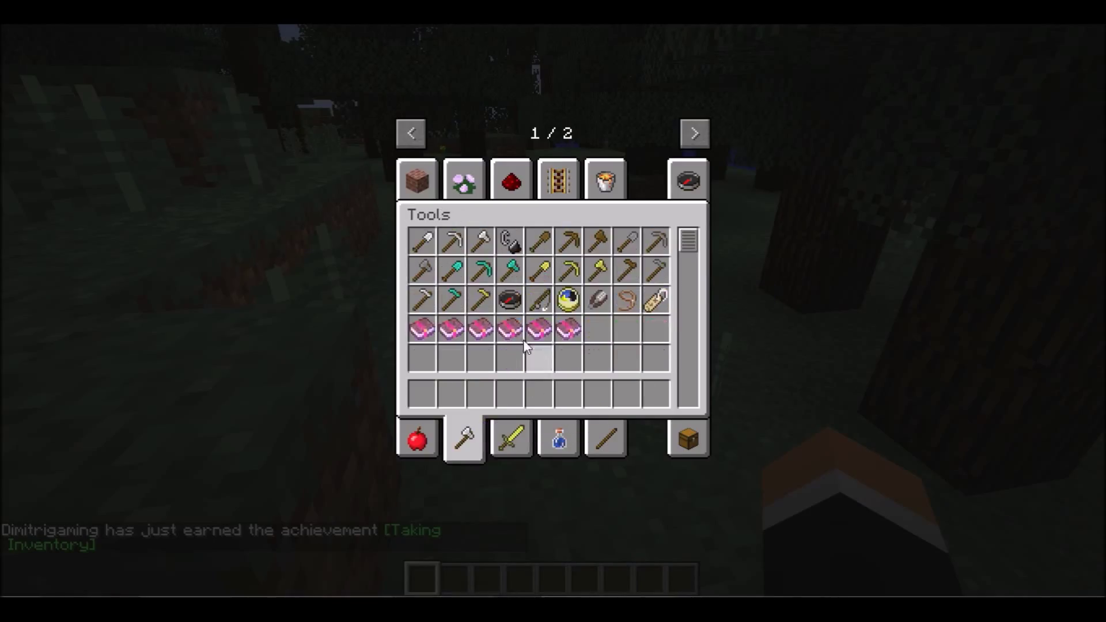
left_click(511, 273)
left_click(422, 394)
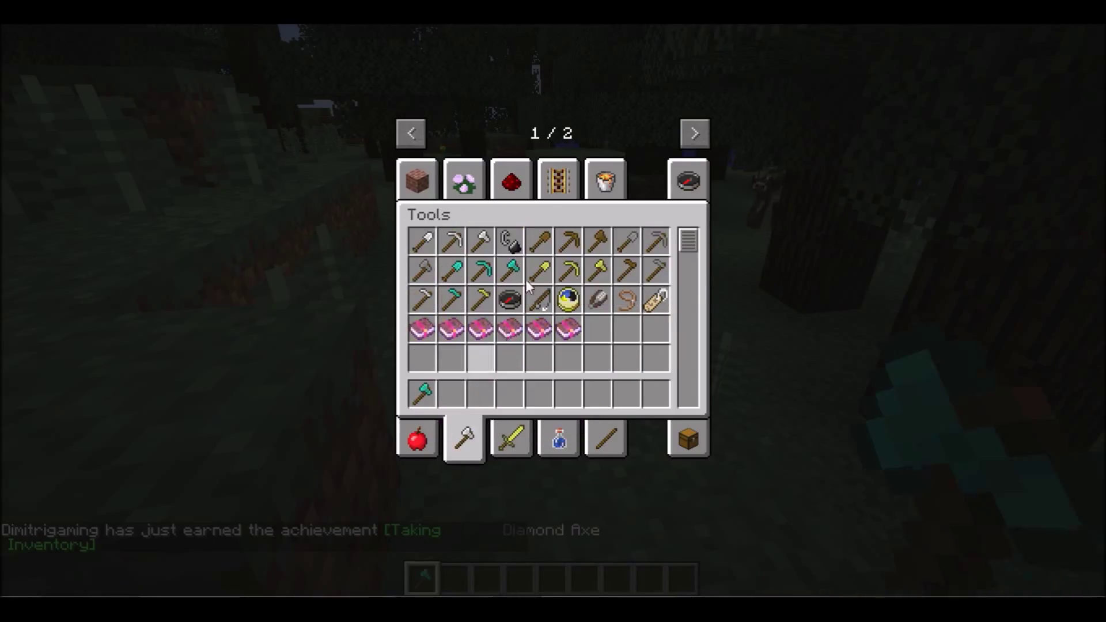
Add Glowstone, a stack of Netherrack and a stack of End Stone from Building Blocks to hotbar slots two to four
left_click(423, 179)
scroll(606, 326, "down", 4)
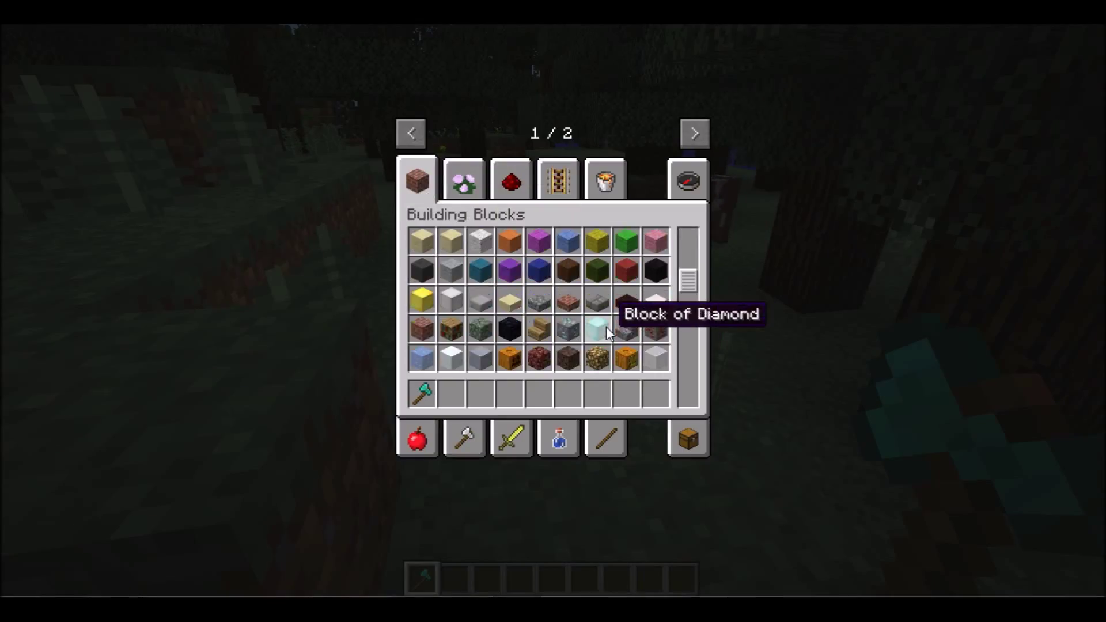
left_click(603, 324)
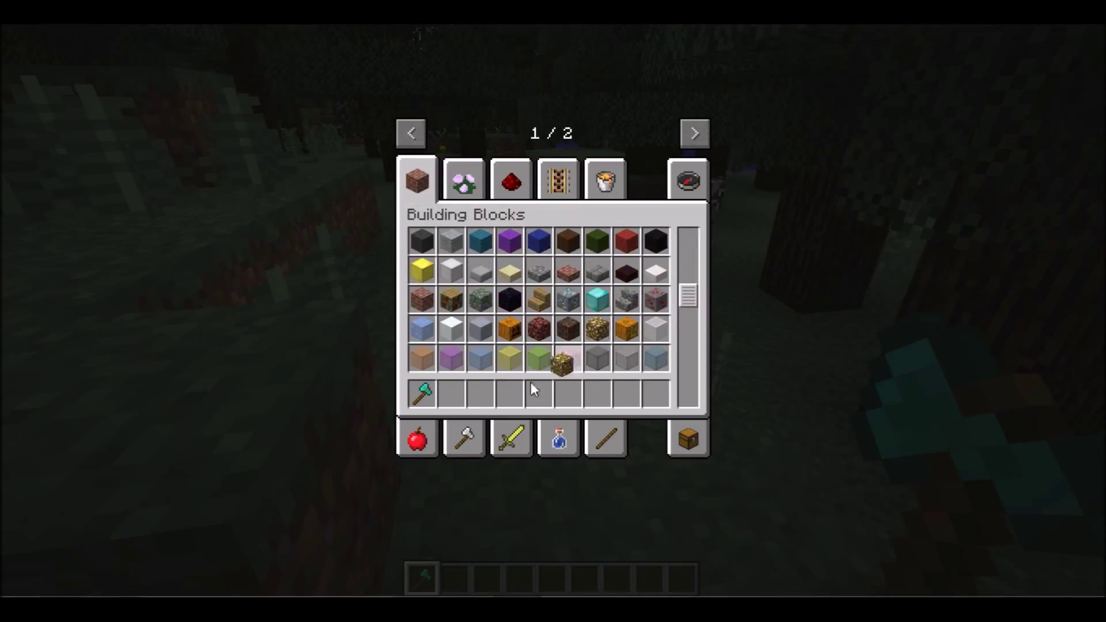
left_click(451, 394)
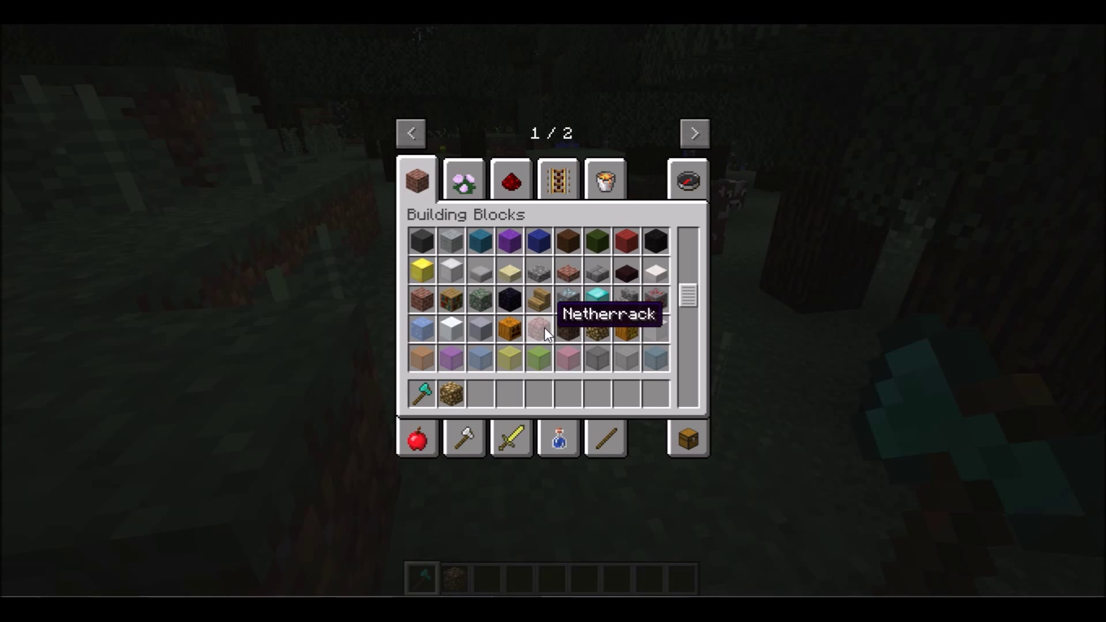
left_click(544, 328)
left_click(478, 396)
scroll(565, 303, "down", 3)
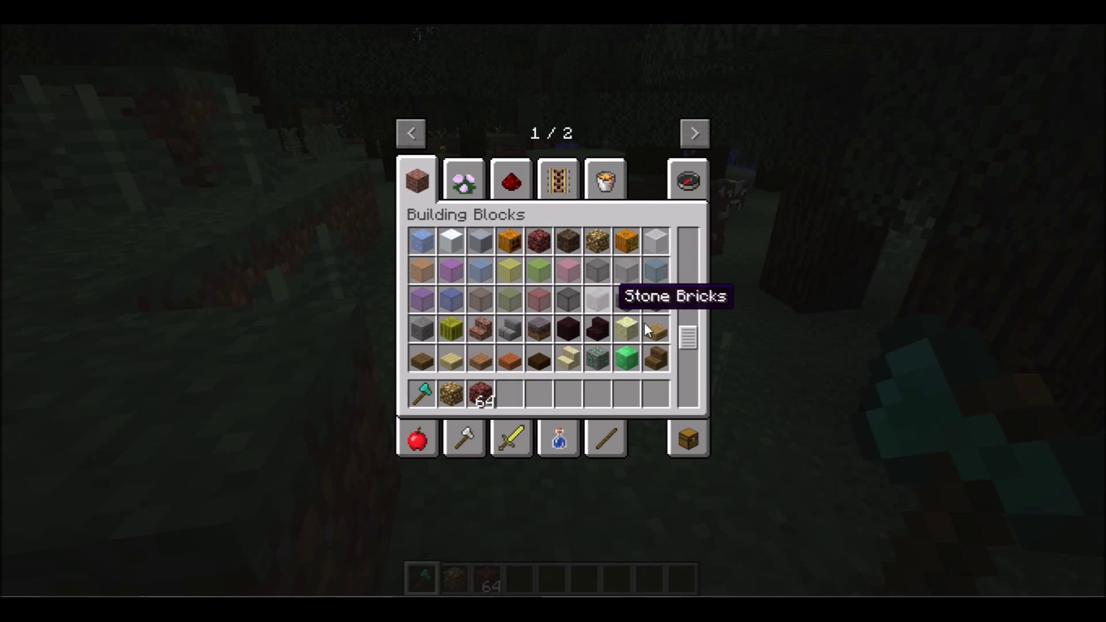
left_click(625, 328)
left_click(510, 394)
key("e")
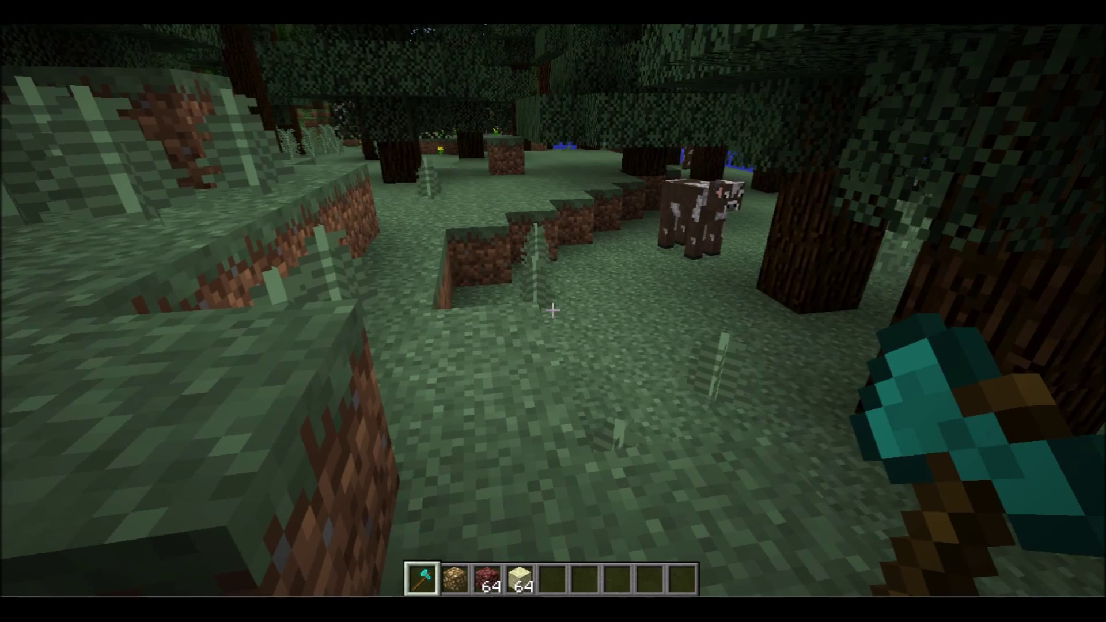
Lower the master volume in the game's music and sound settings and return to the world
key("Escape")
left_click(484, 313)
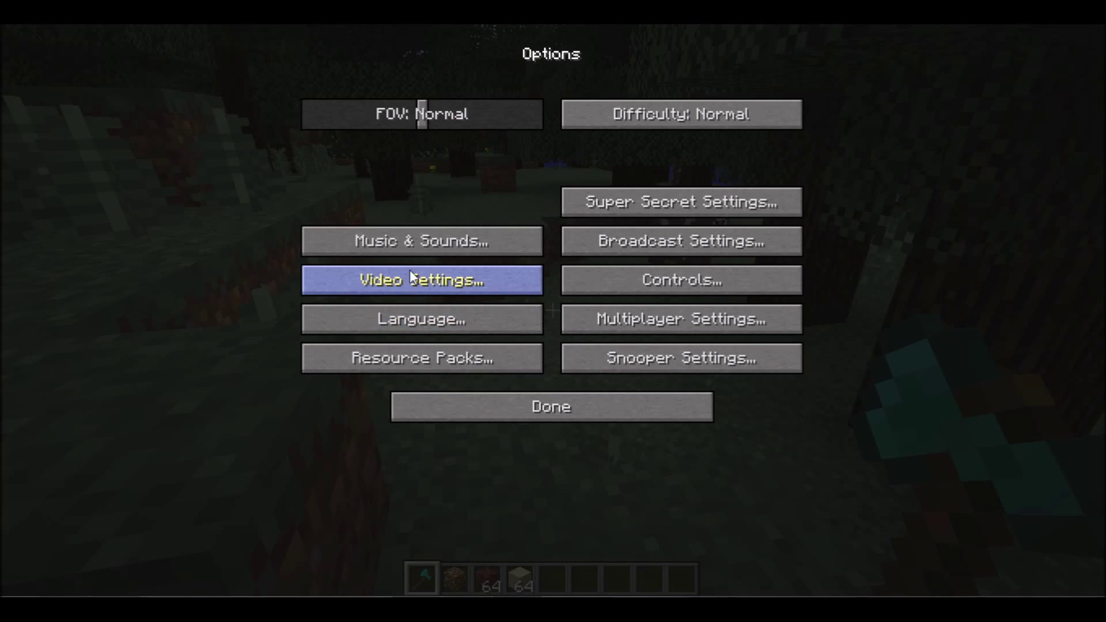
left_click(407, 239)
left_click(353, 120)
left_click(562, 410)
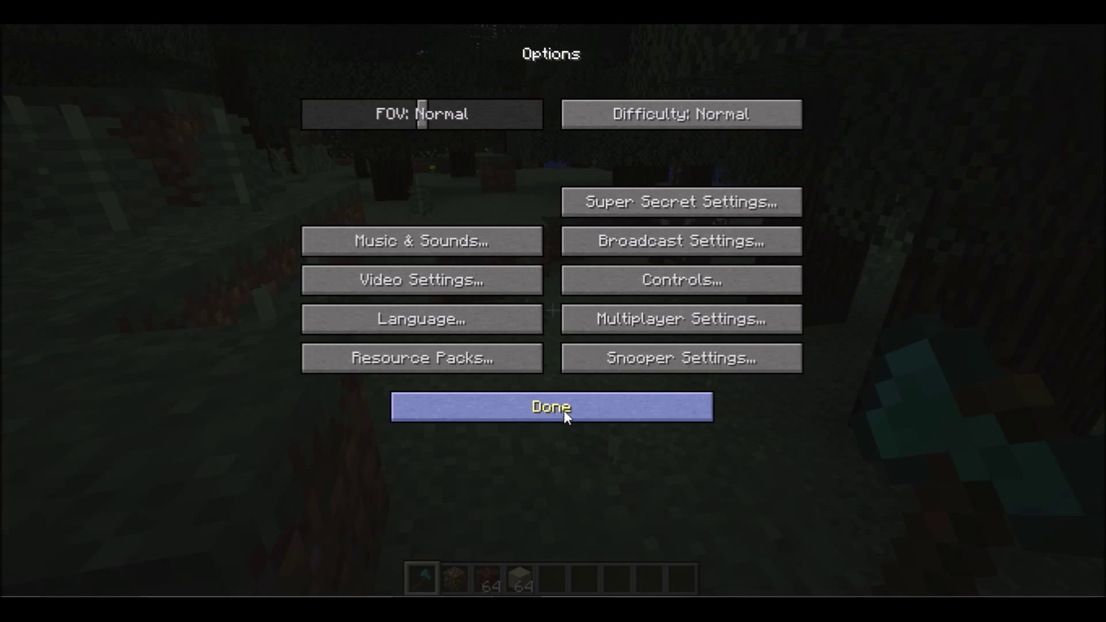
left_click(549, 409)
left_click(519, 195)
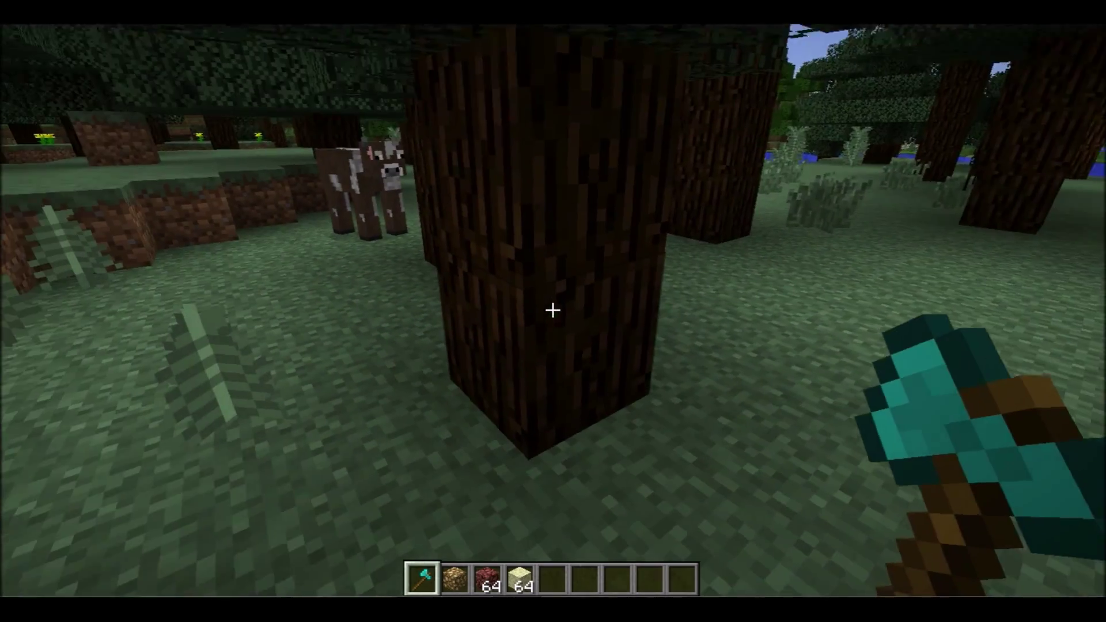
Fell the nearby tree with the diamond axe and collect its wood, ending with the glowstone in hand
left_click(553, 310)
key("w")
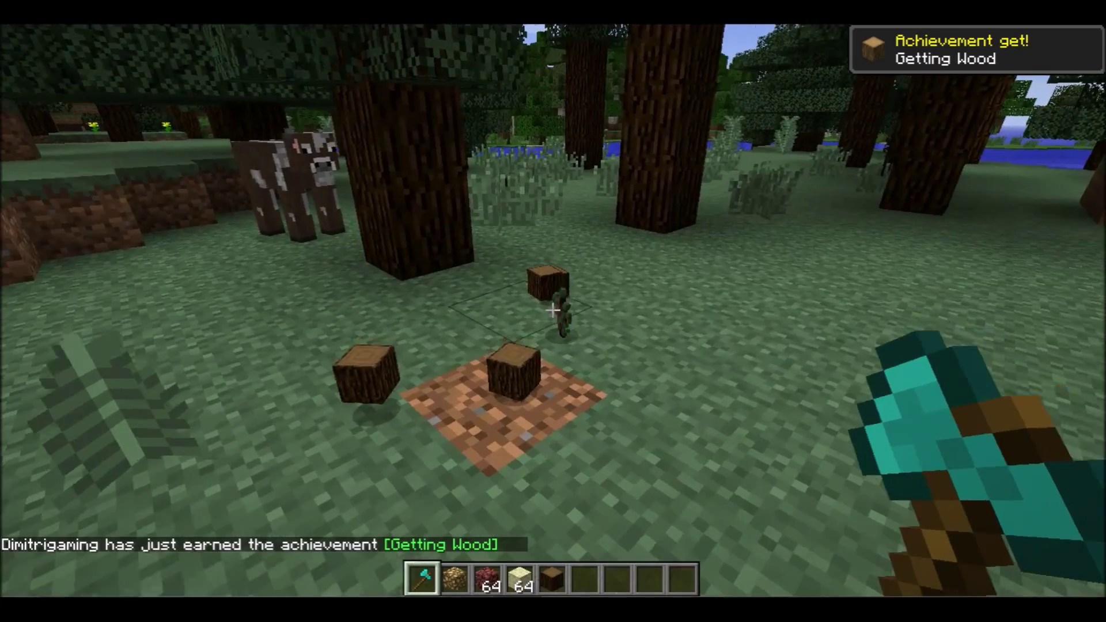
key("2")
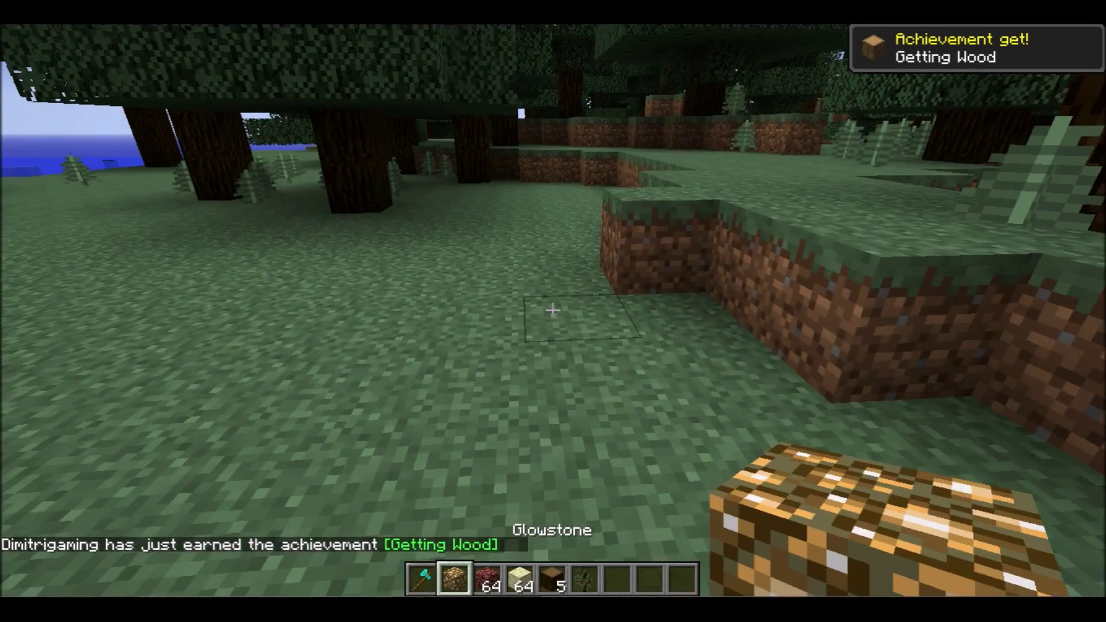
Add a diamond from the Materials items to the seventh hotbar slot and close the inventory
key("e")
left_click(602, 436)
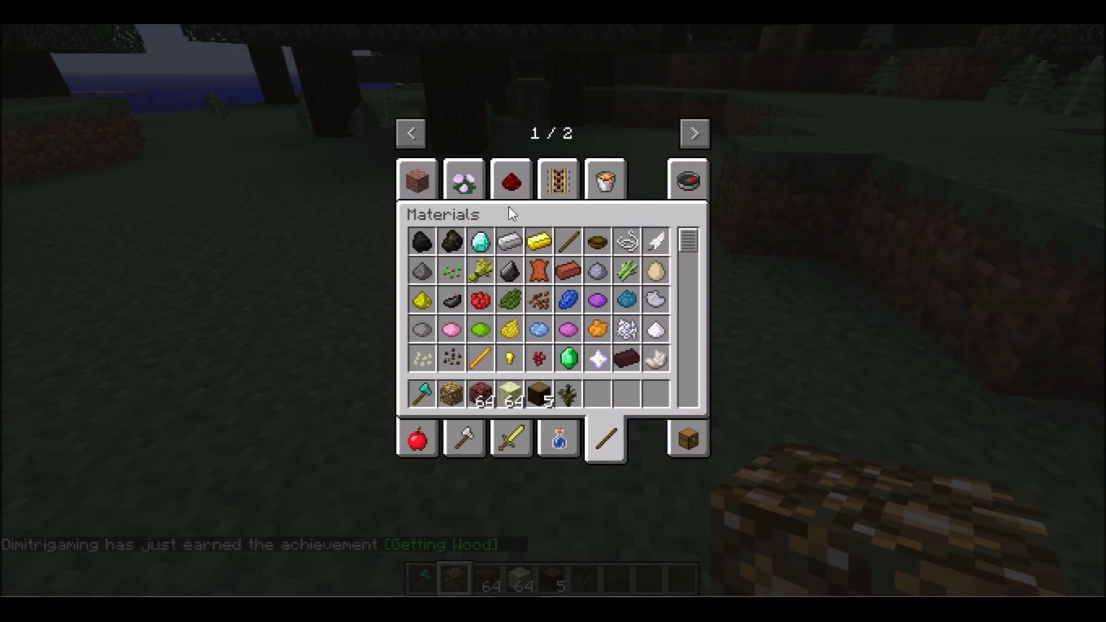
left_click(480, 241)
left_click(600, 391)
key("e")
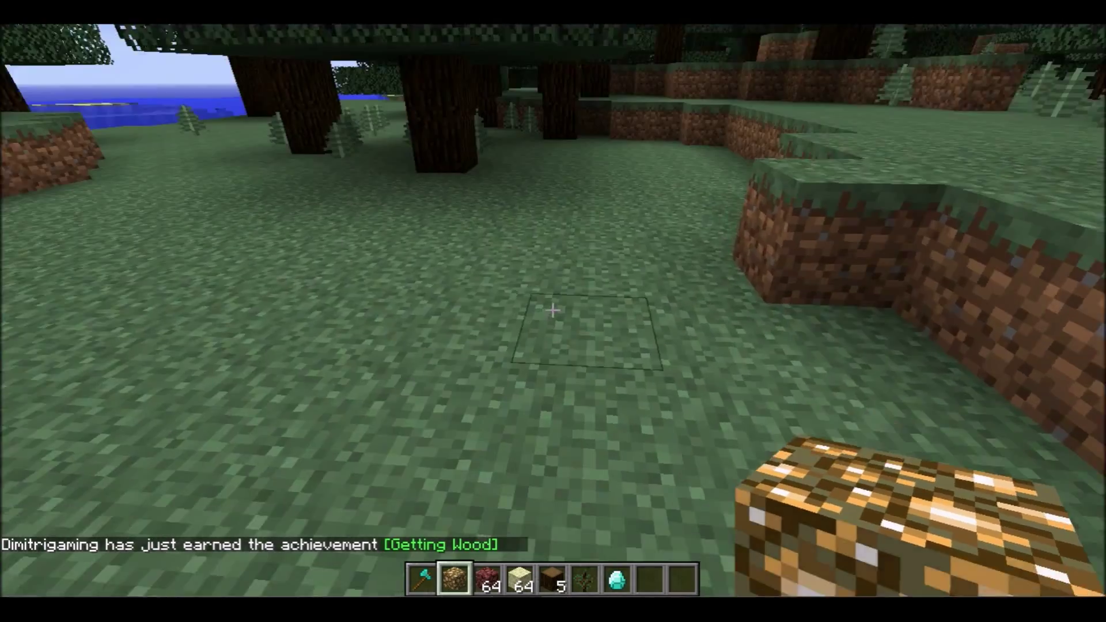
Lay a stepped diamond outline of End Stone on the grass and place four Netherrack blocks around its empty centre
key("3")
key("4")
right_click(553, 311)
right_click(553, 311)
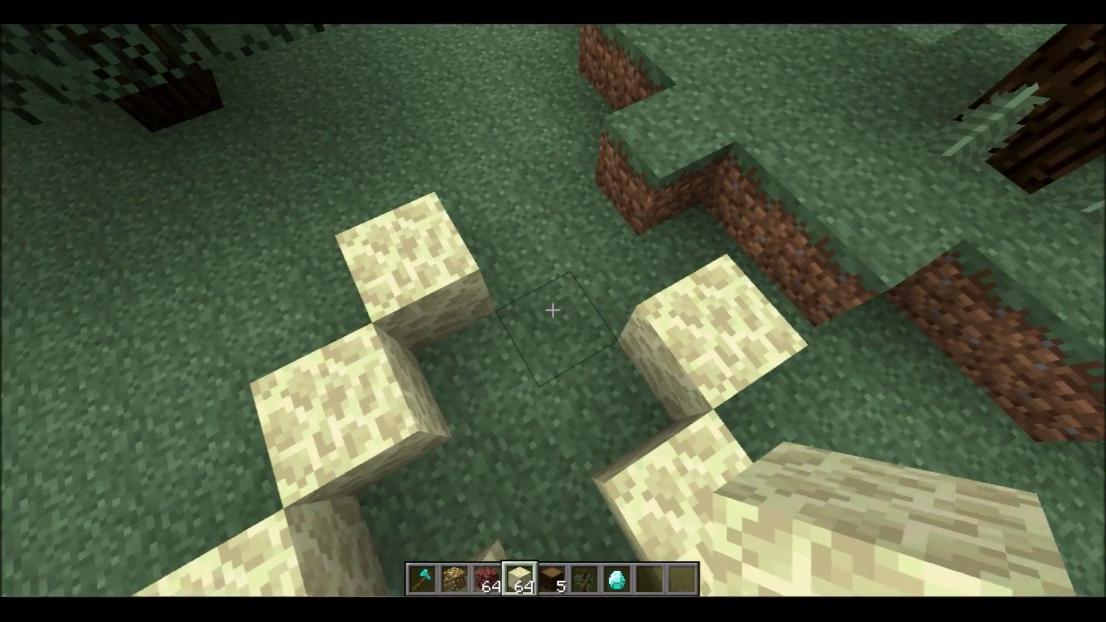
right_click(553, 311)
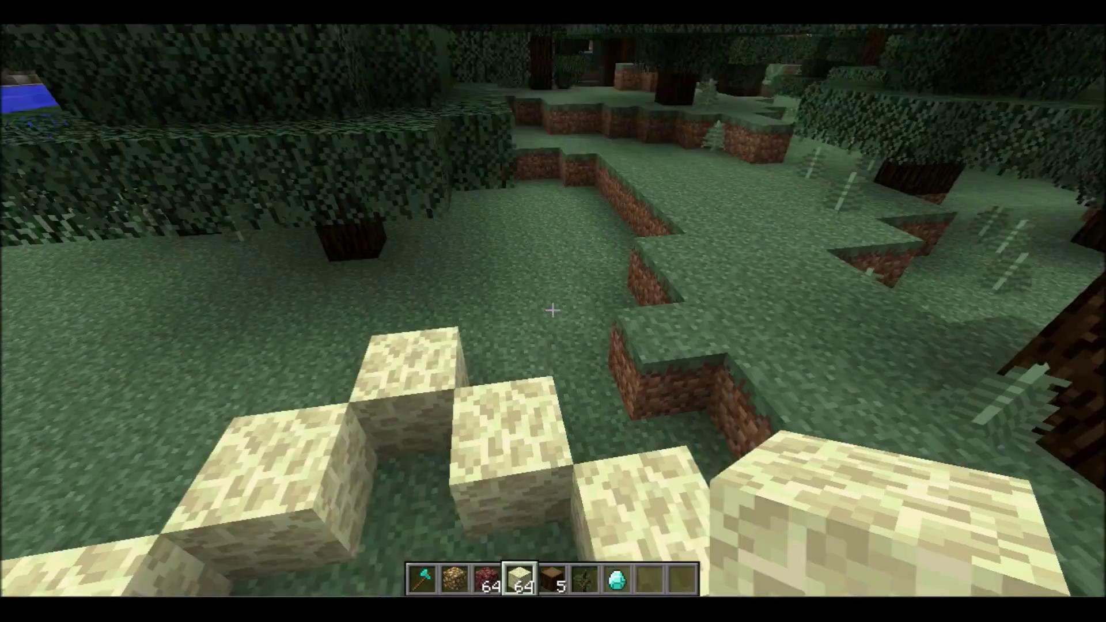
key("3")
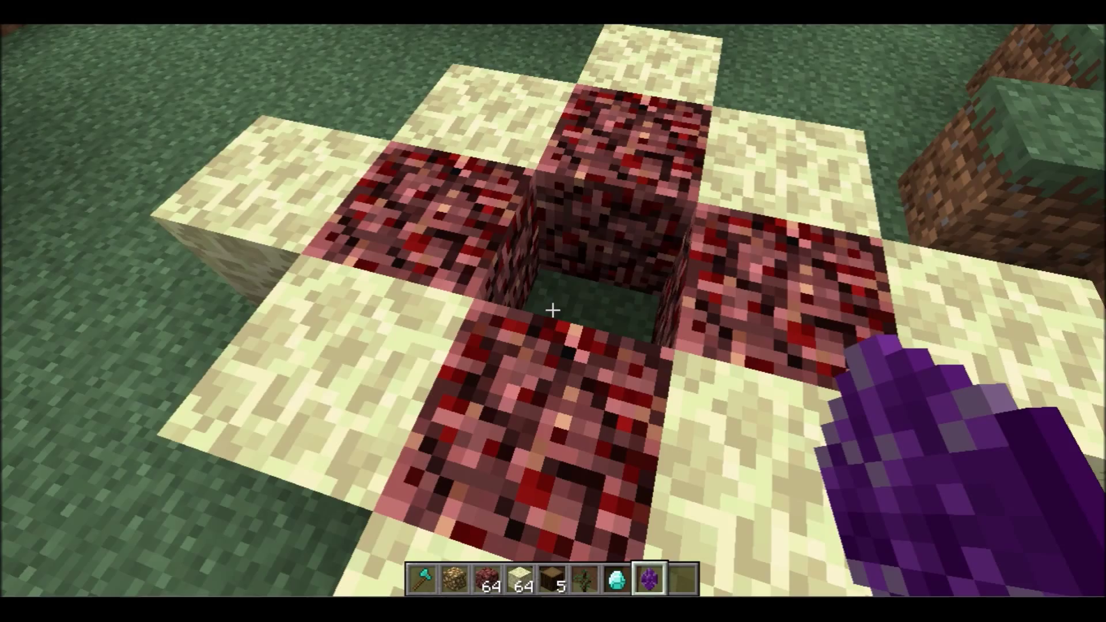
key("w")
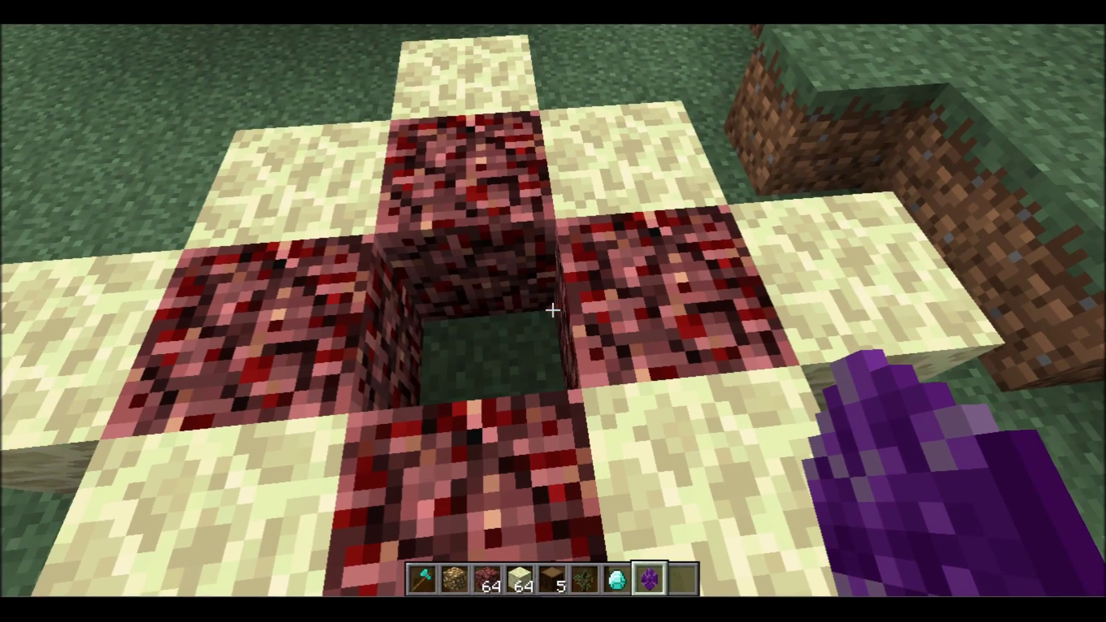
key("s")
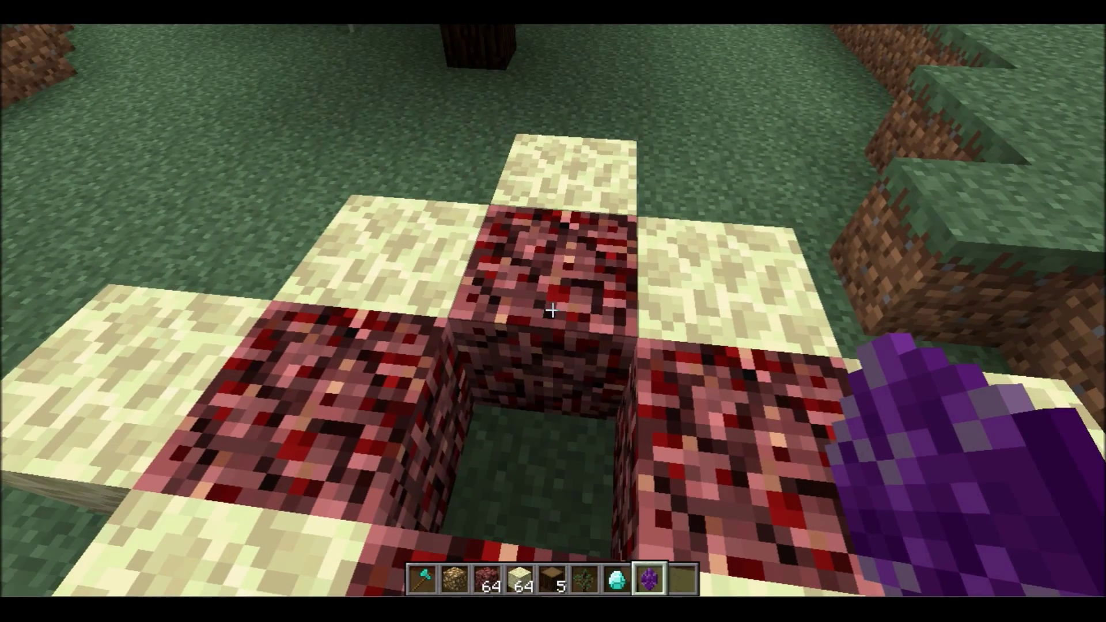
key("w")
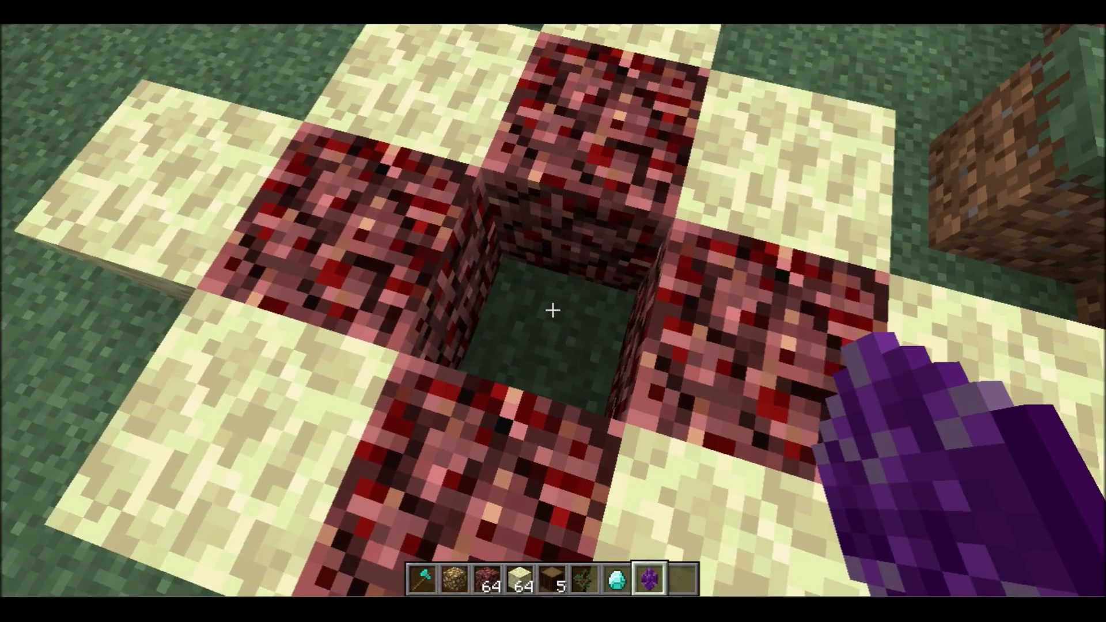
key("s")
key("w")
key("s")
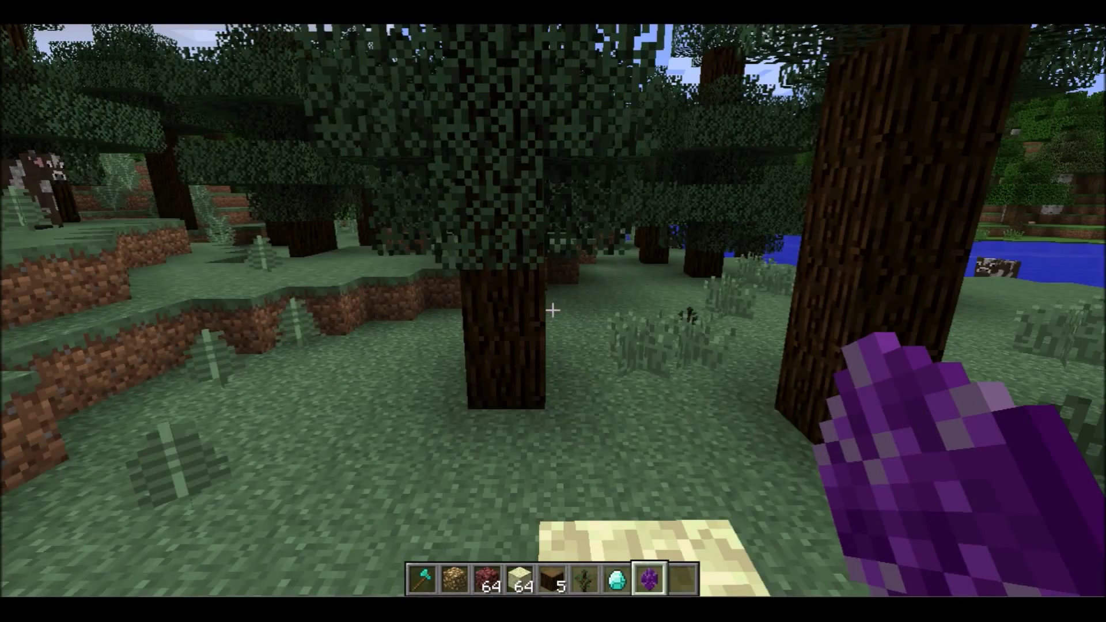
Save and leave the Creative world, and quit the game from the title screen
key("Escape")
left_click(548, 357)
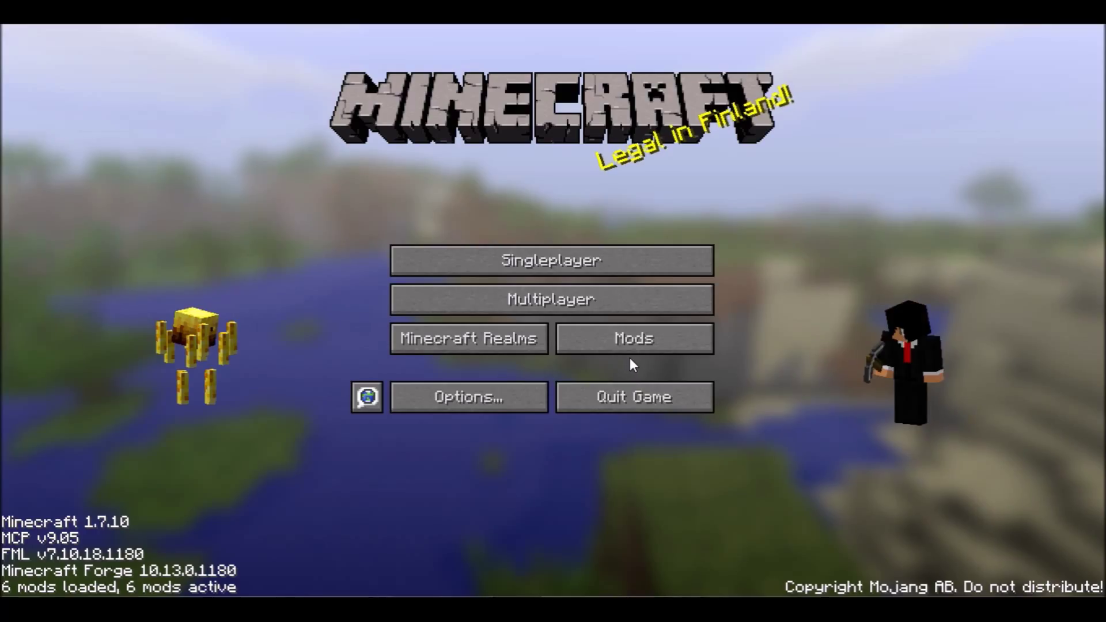
left_click(622, 397)
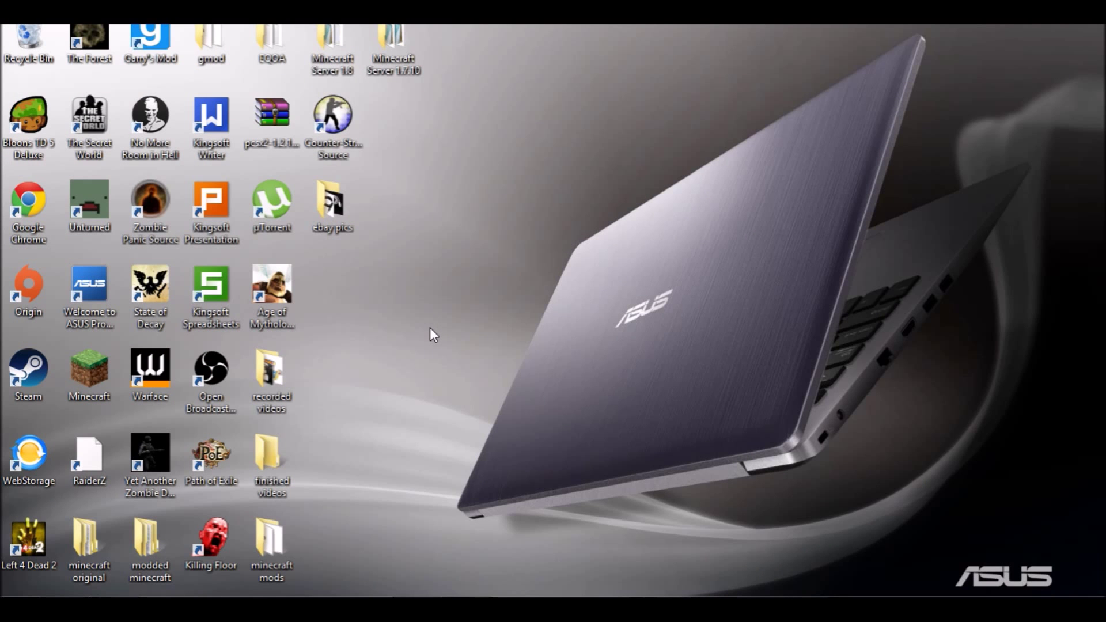
Create a desktop folder named server and place it beside the other desktop icons
right_click(471, 313)
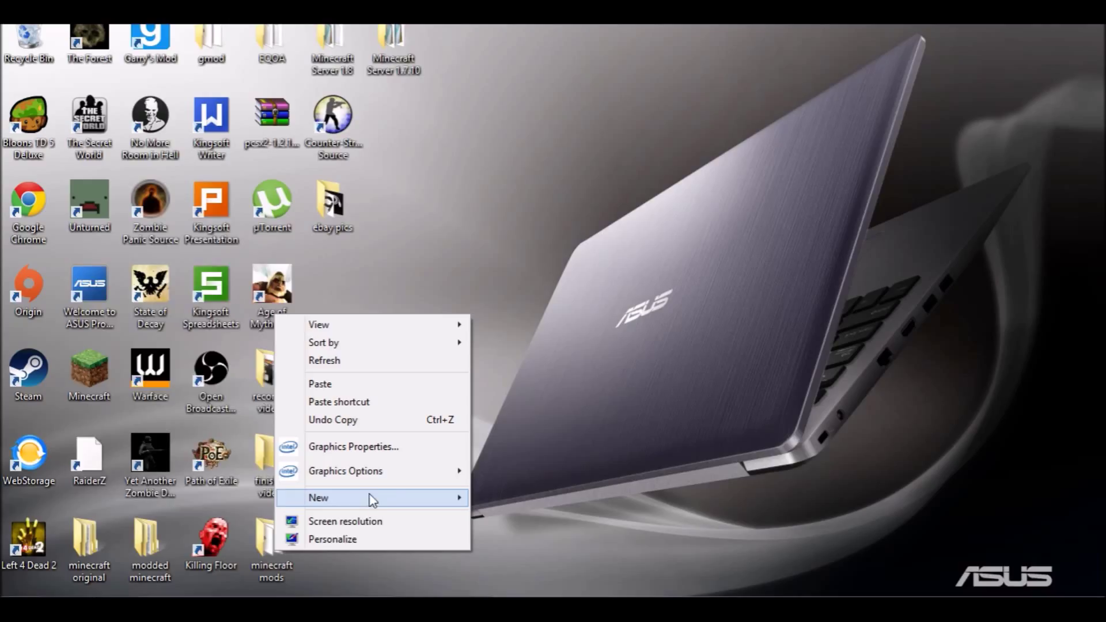
mouse_move(388, 503)
left_click(162, 240)
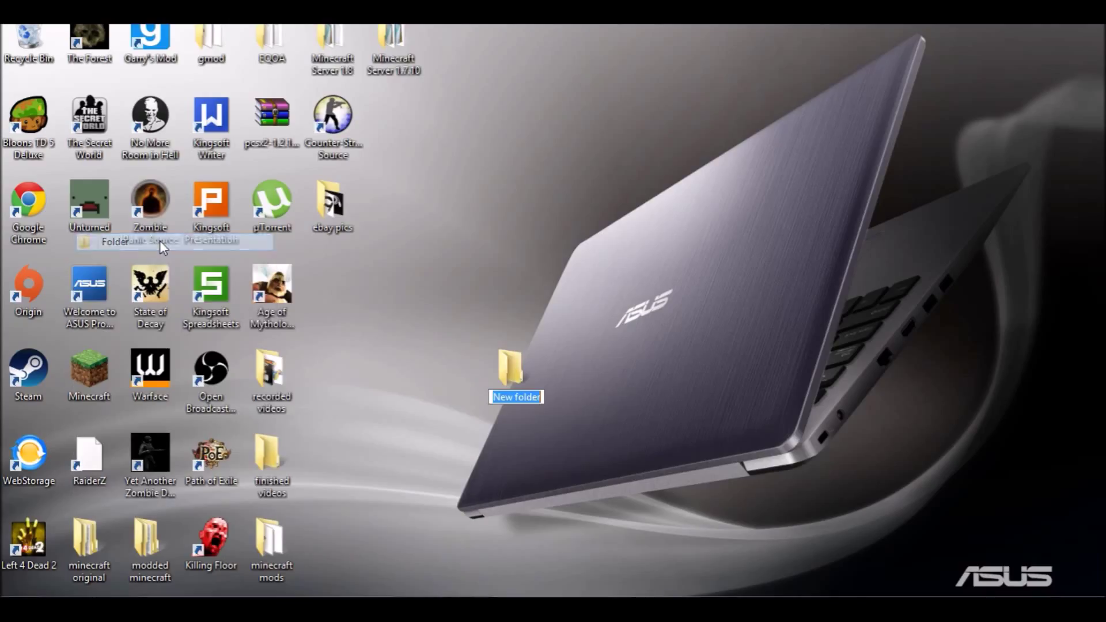
type("server")
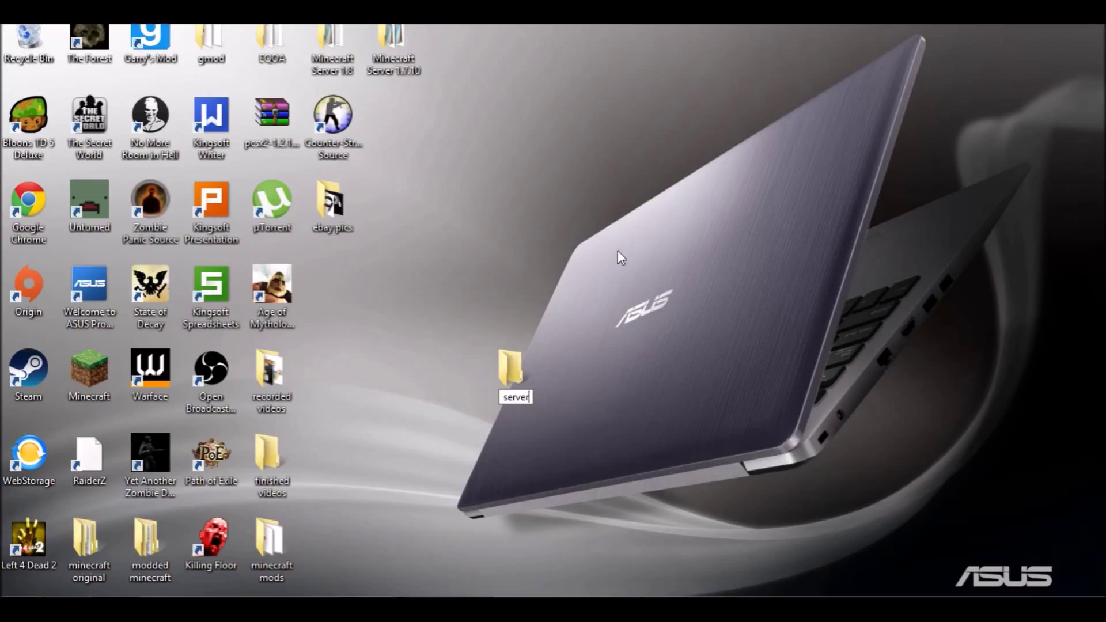
key("Return")
left_click_drag(493, 385, 376, 304)
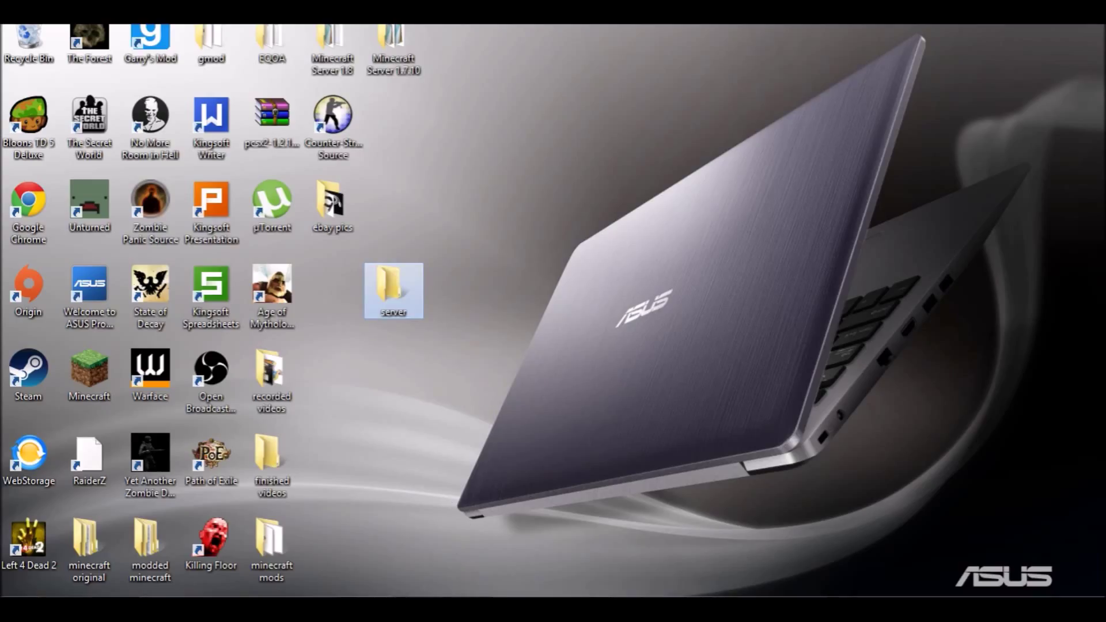
Run the Forge installer from the minecraft mods folder, installing the server into the desktop's server folder, and dismiss the completion message
double_click(278, 548)
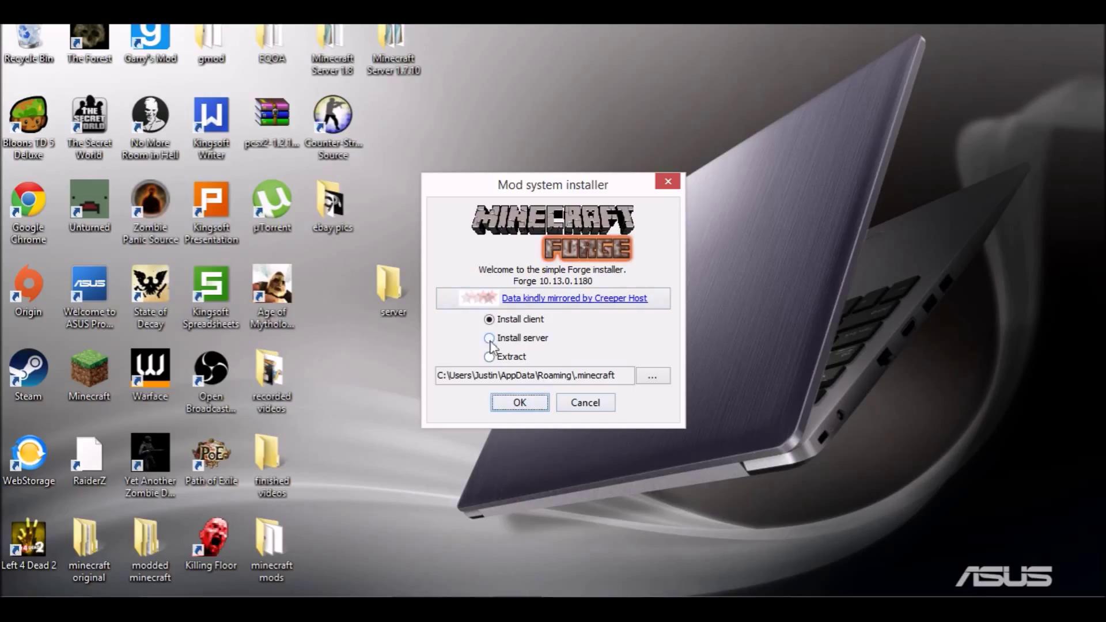
left_click(489, 339)
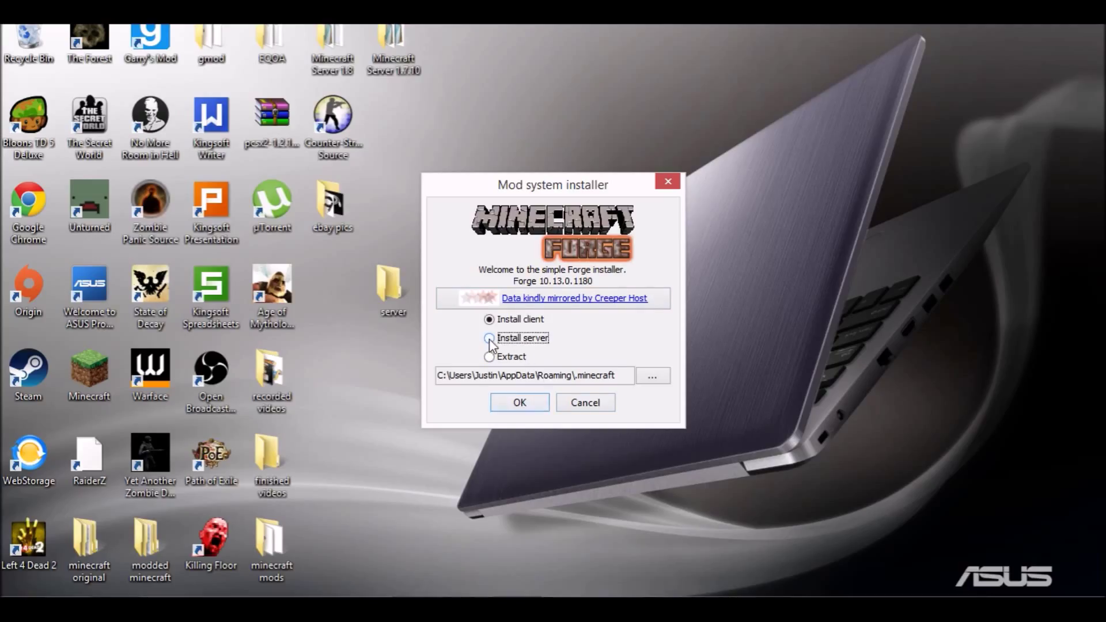
left_click(653, 389)
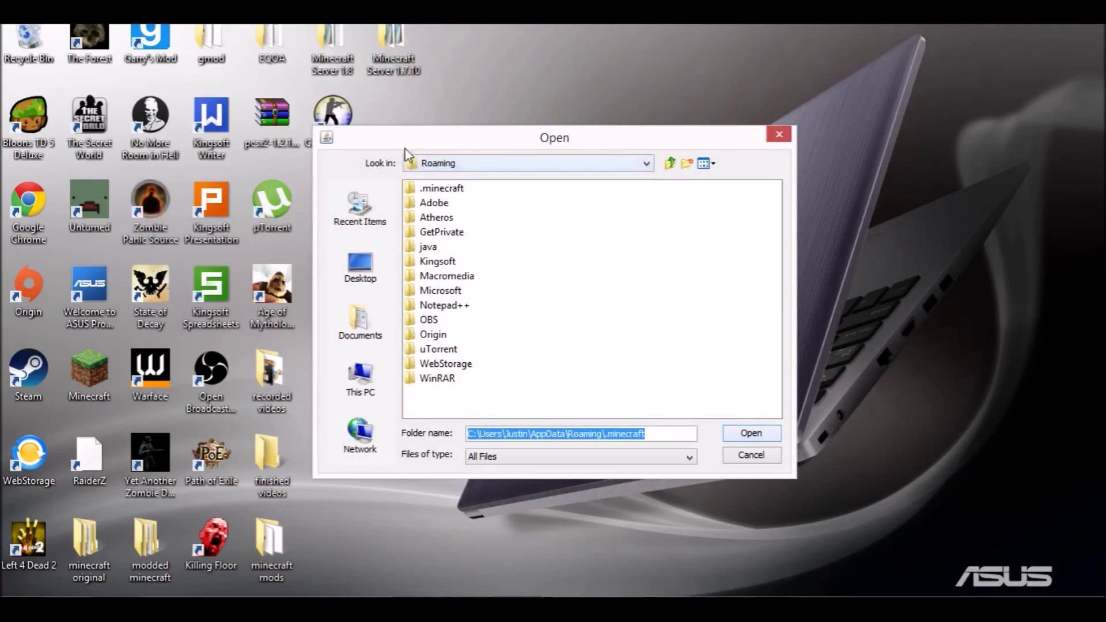
left_click(362, 267)
left_click(545, 189)
double_click(545, 189)
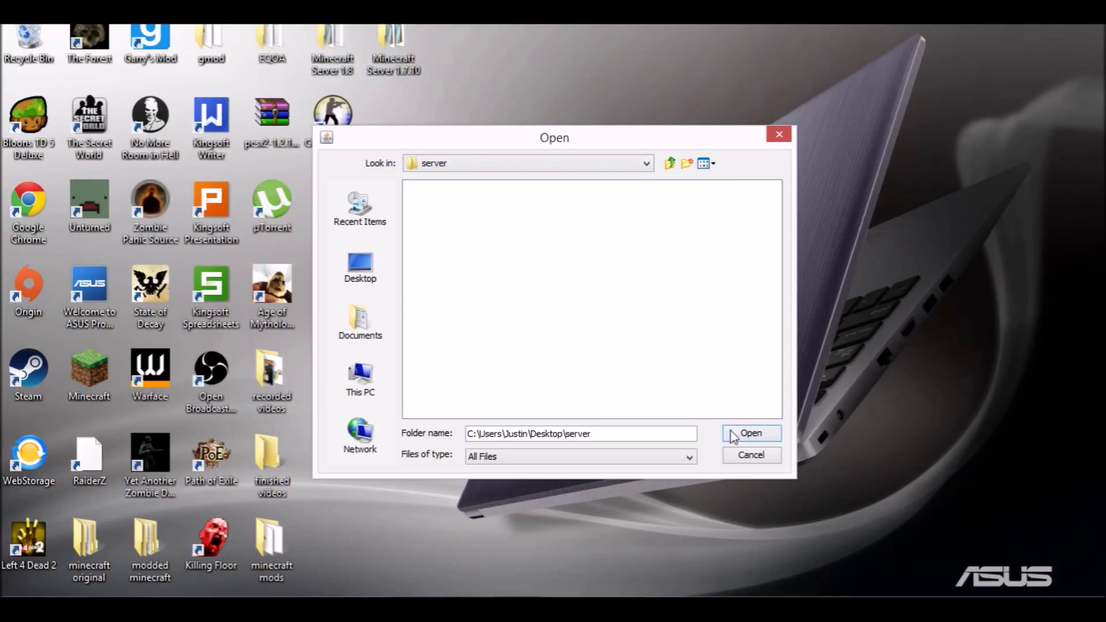
left_click(749, 434)
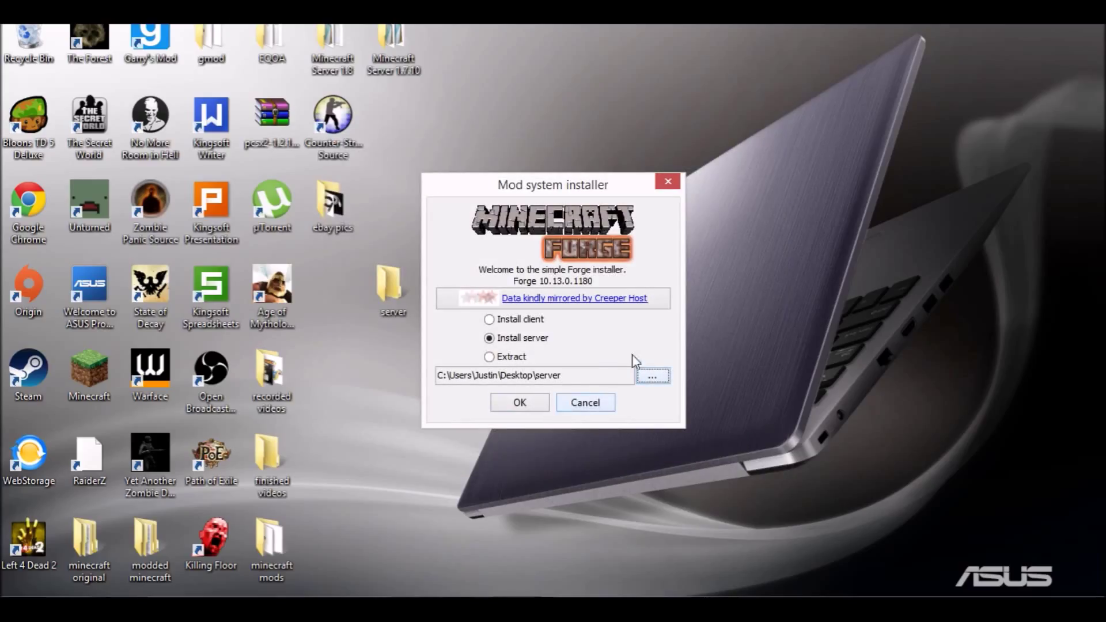
left_click(518, 403)
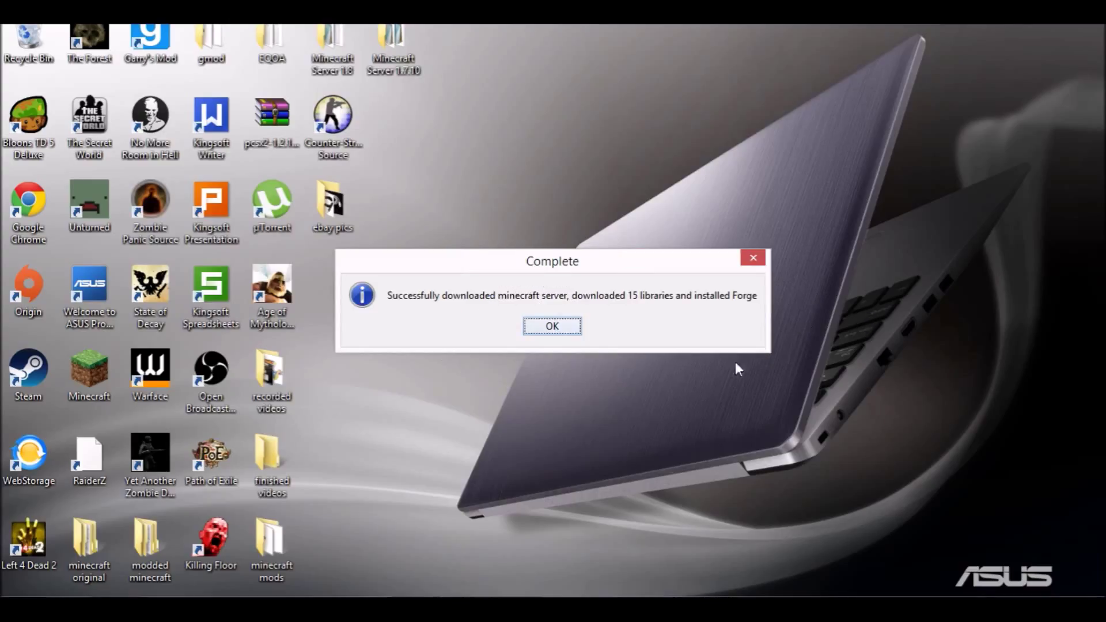
left_click(551, 331)
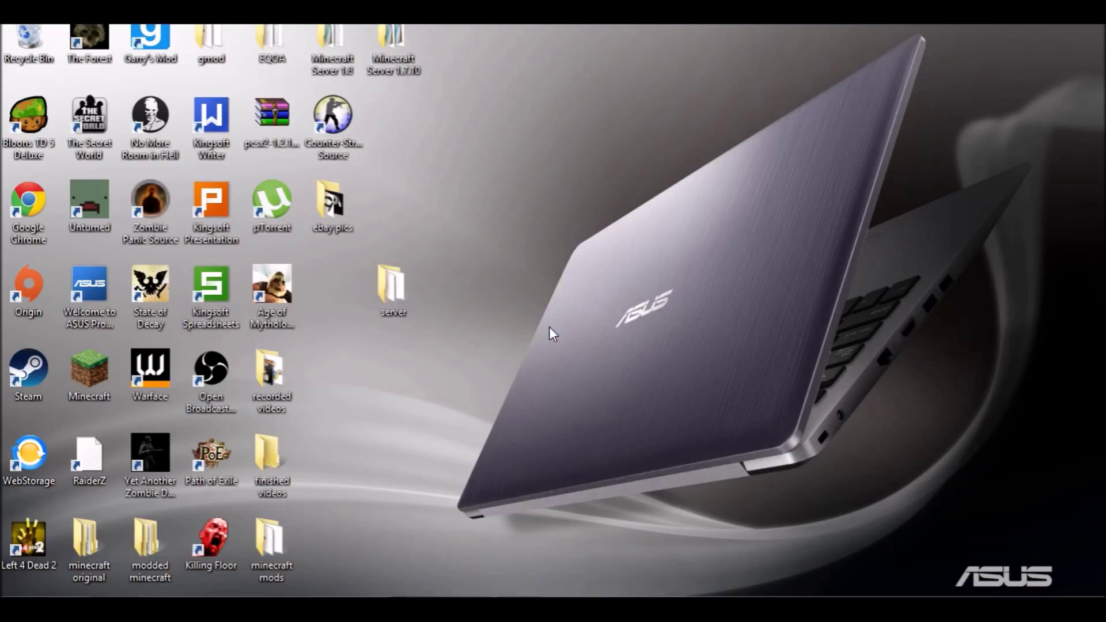
Open the server folder and run forge-1.7.10-10.13.0.1180-universal to generate the server's initial files
double_click(387, 285)
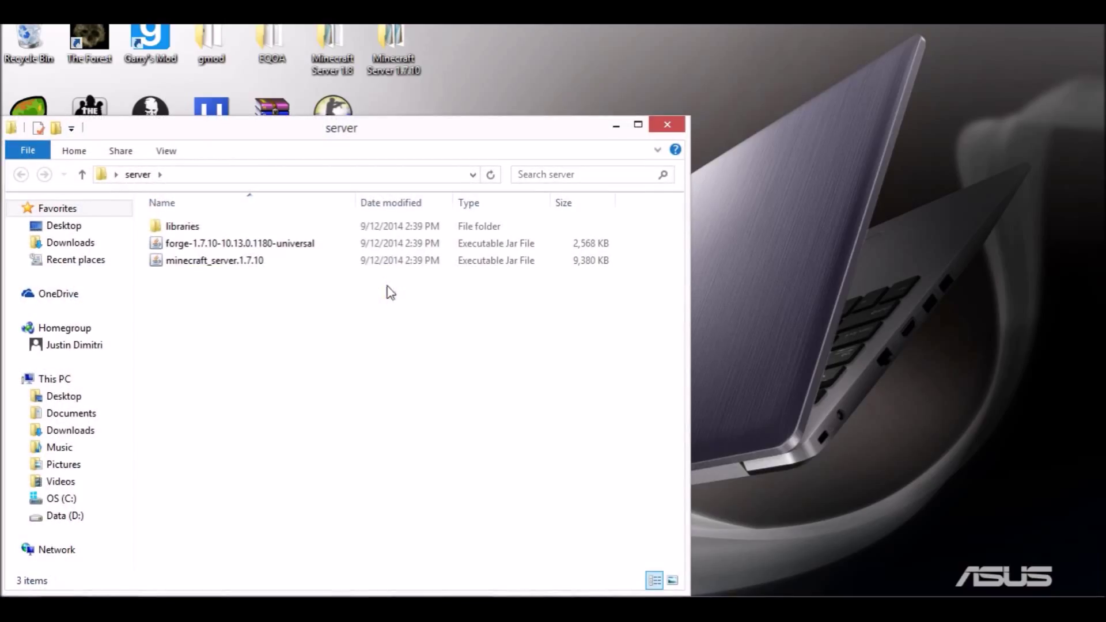
left_click(190, 227)
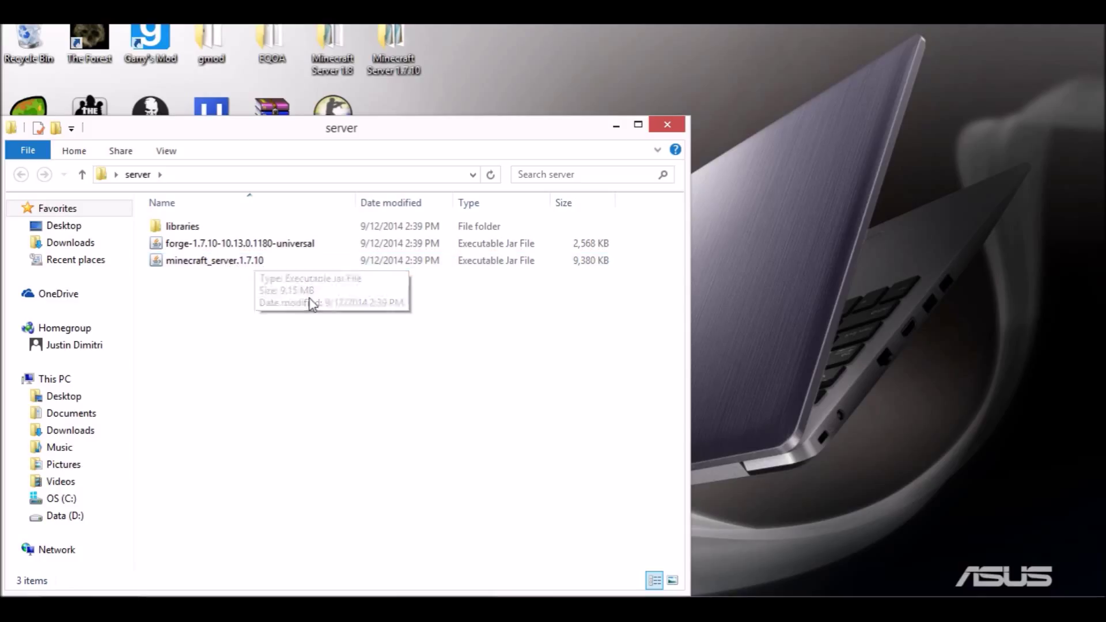
left_click(171, 245)
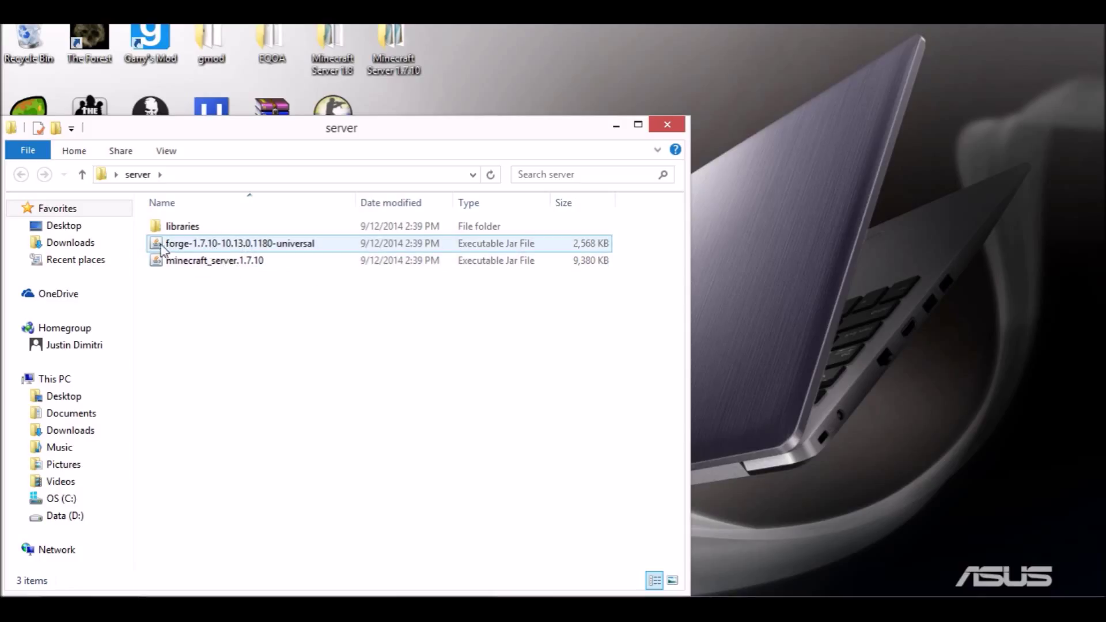
left_click(224, 248)
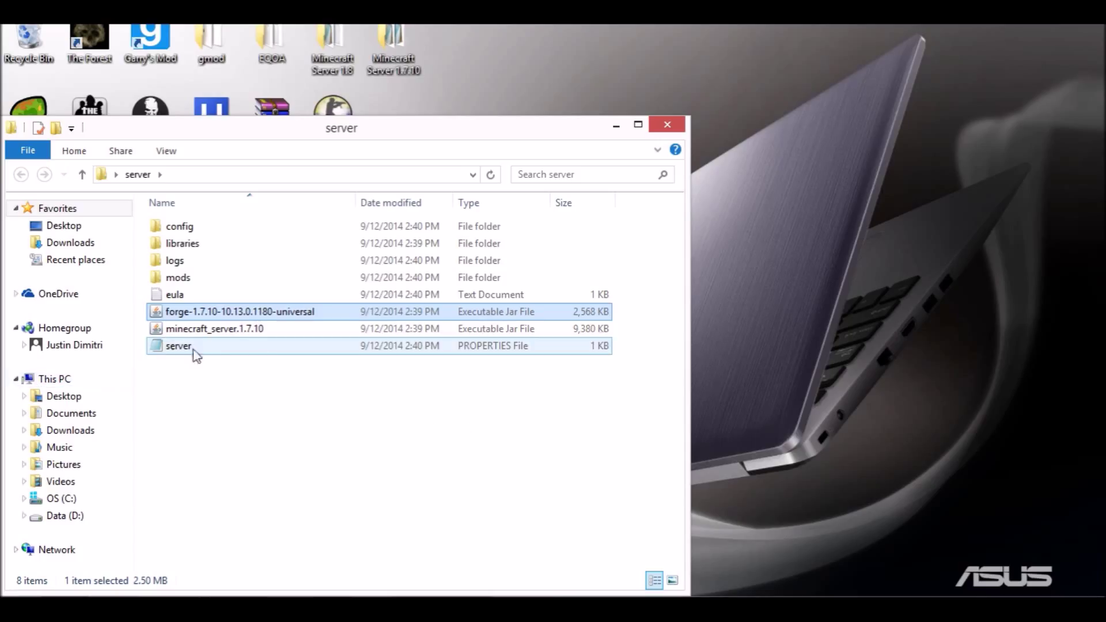
Set eula=true in the server folder's eula file, save it and close the file
double_click(182, 296)
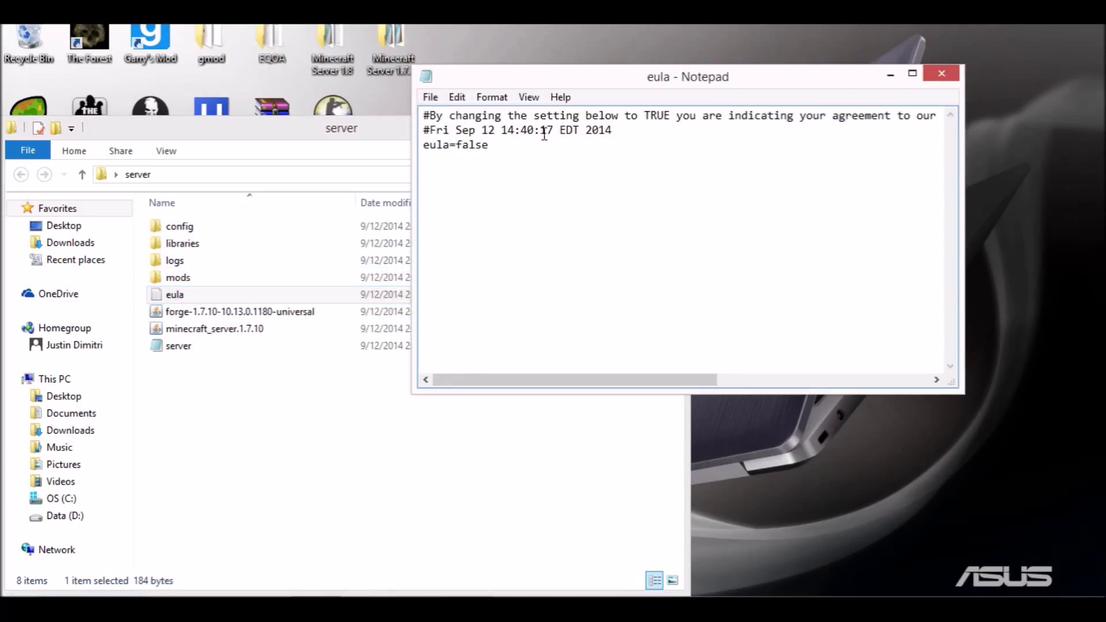
left_click_drag(489, 149, 458, 152)
type("true")
left_click(430, 97)
left_click(346, 150)
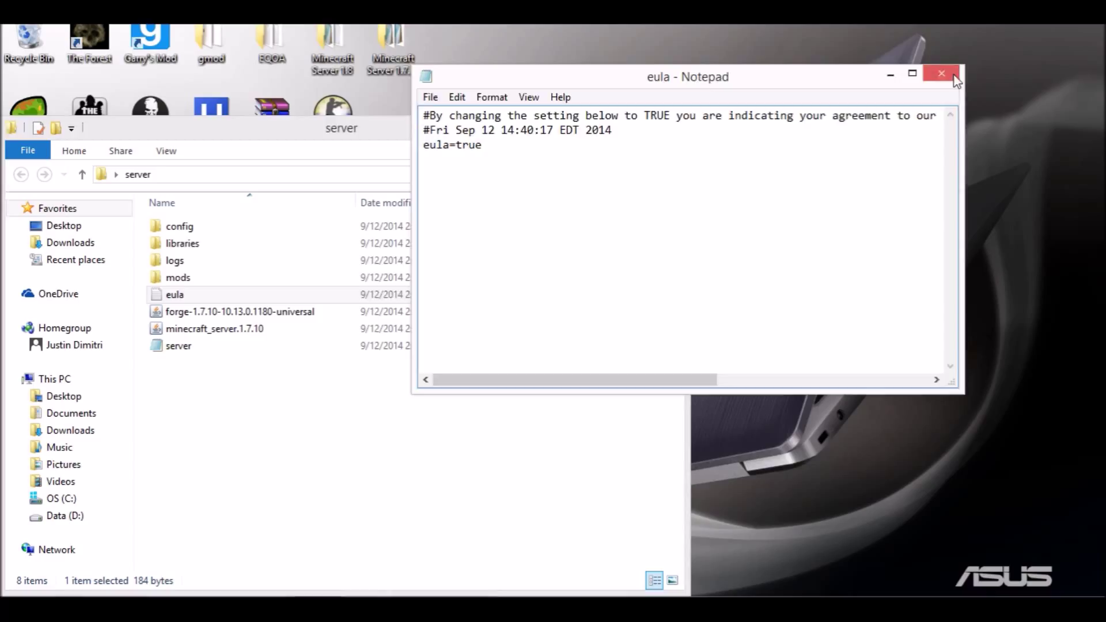
left_click(953, 77)
Start the Forge server from its universal jar and check the log for the spawn area preparation progress
double_click(246, 311)
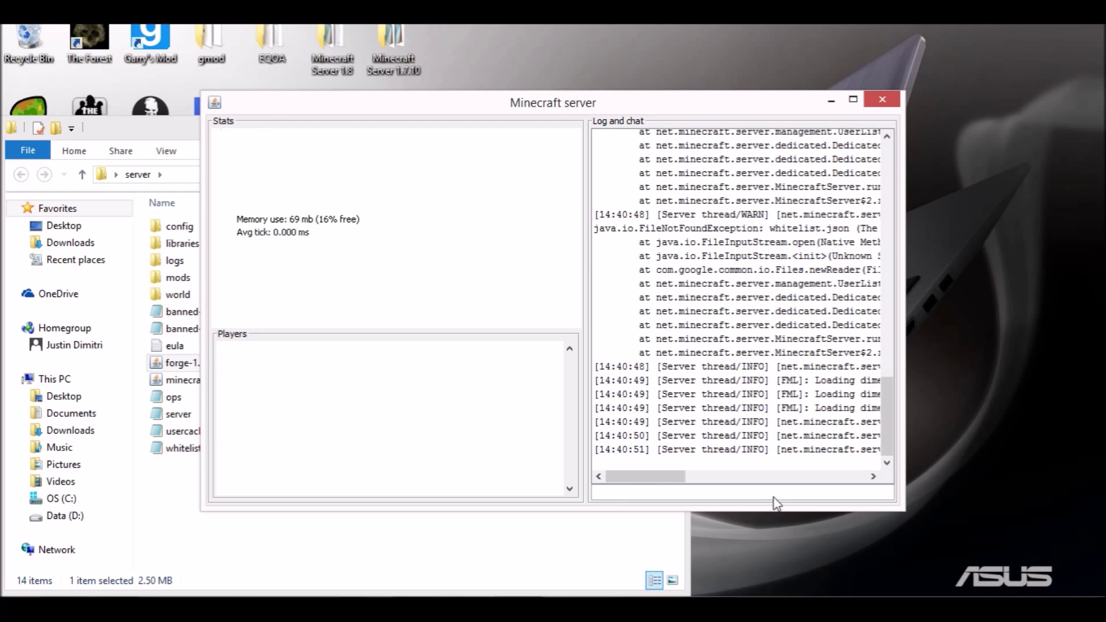
left_click_drag(641, 482, 790, 482)
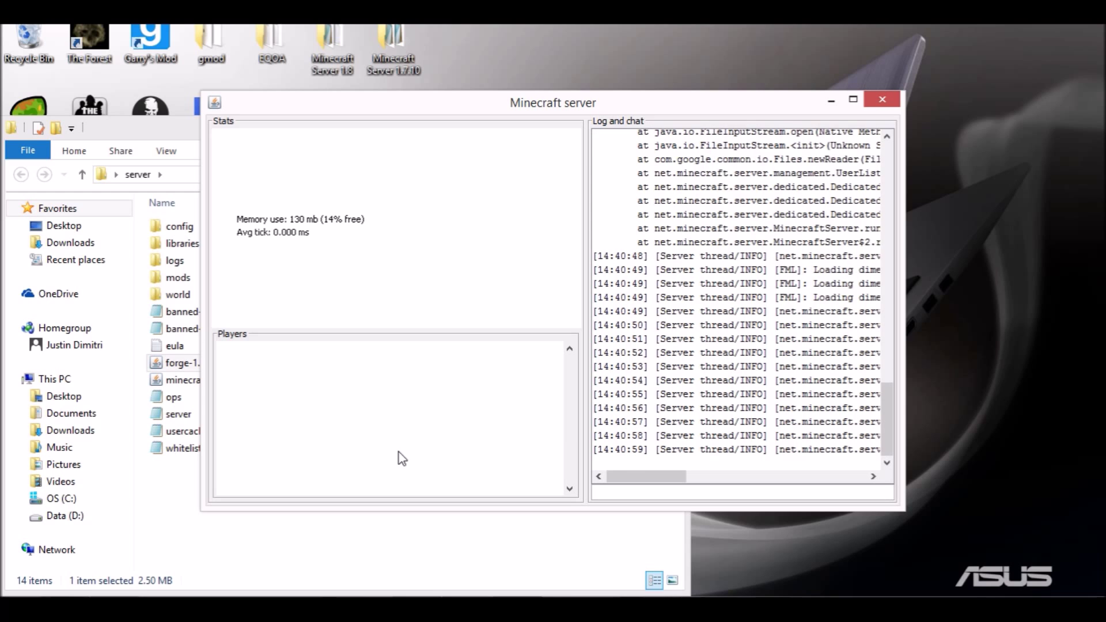
left_click_drag(684, 470, 760, 478)
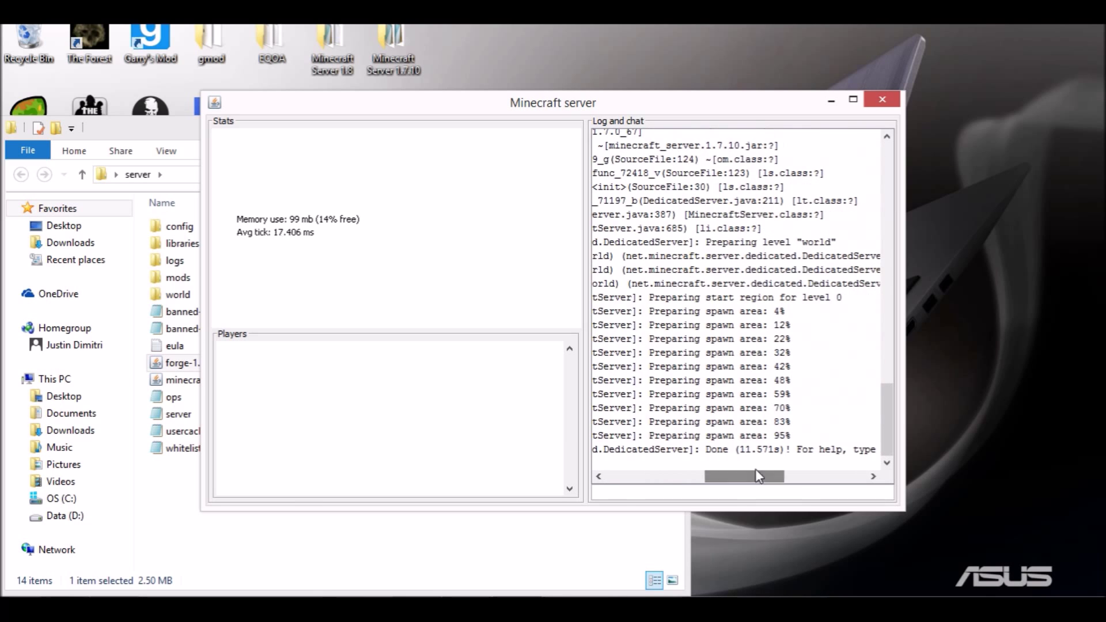
Shut down the running Minecraft server with the stop command
left_click(632, 491)
type("stop")
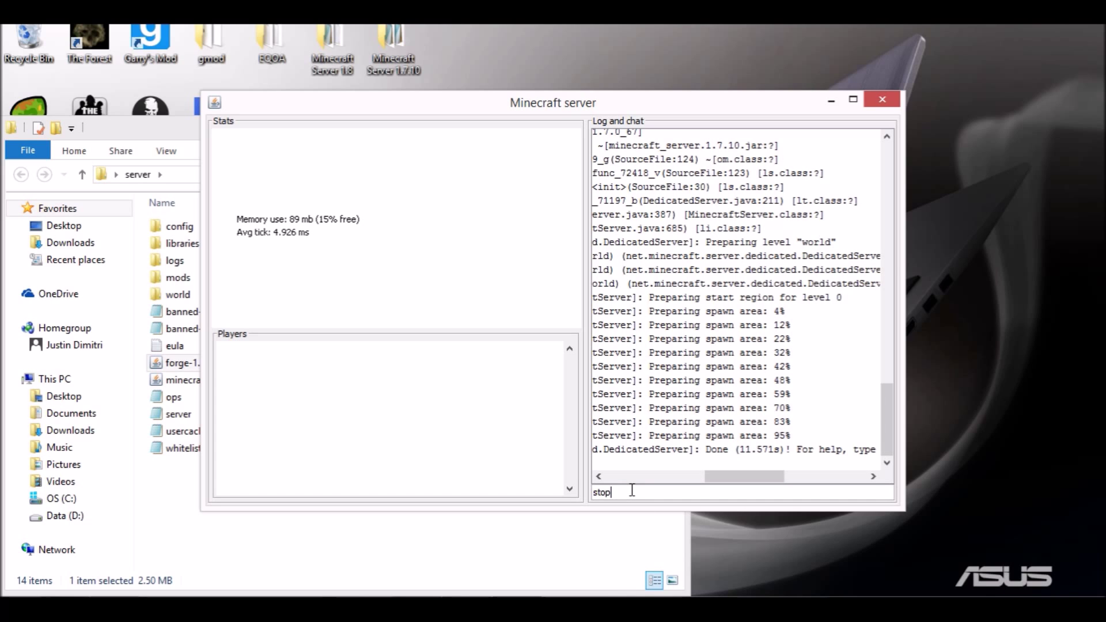
key("Return")
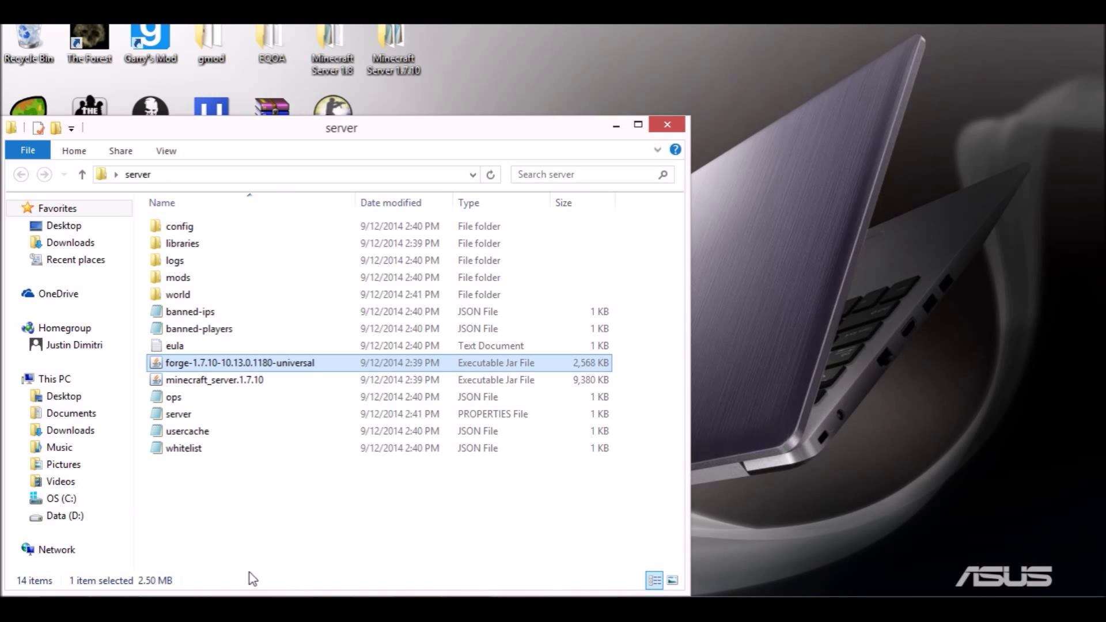
Open the server properties file, look through its settings and select the server-ip line
left_click(197, 537)
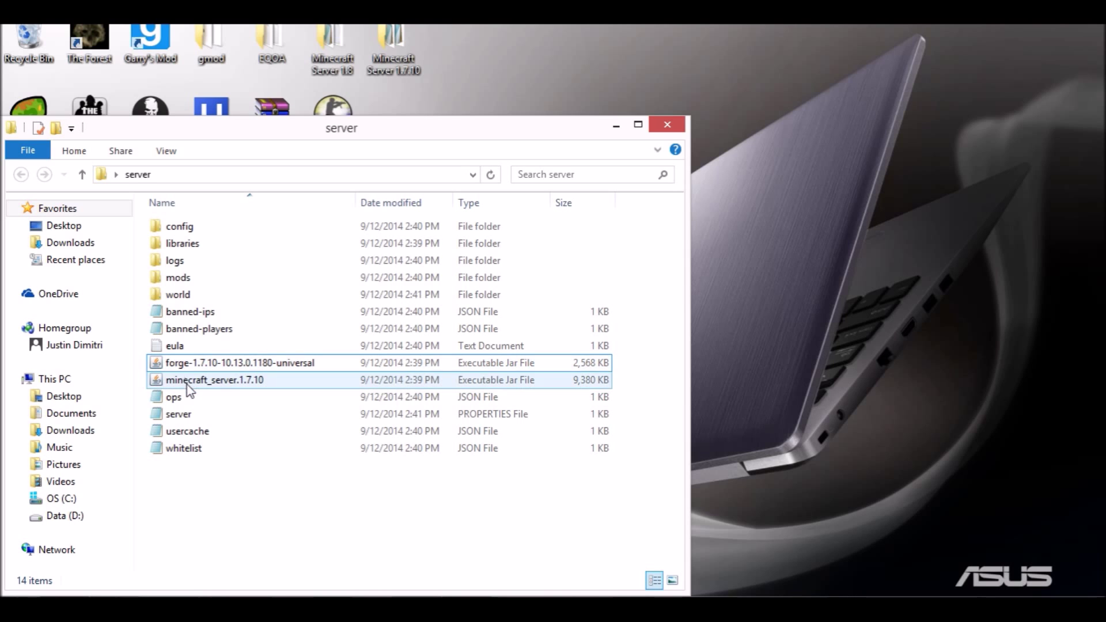
double_click(183, 422)
scroll(703, 270, "down", 2)
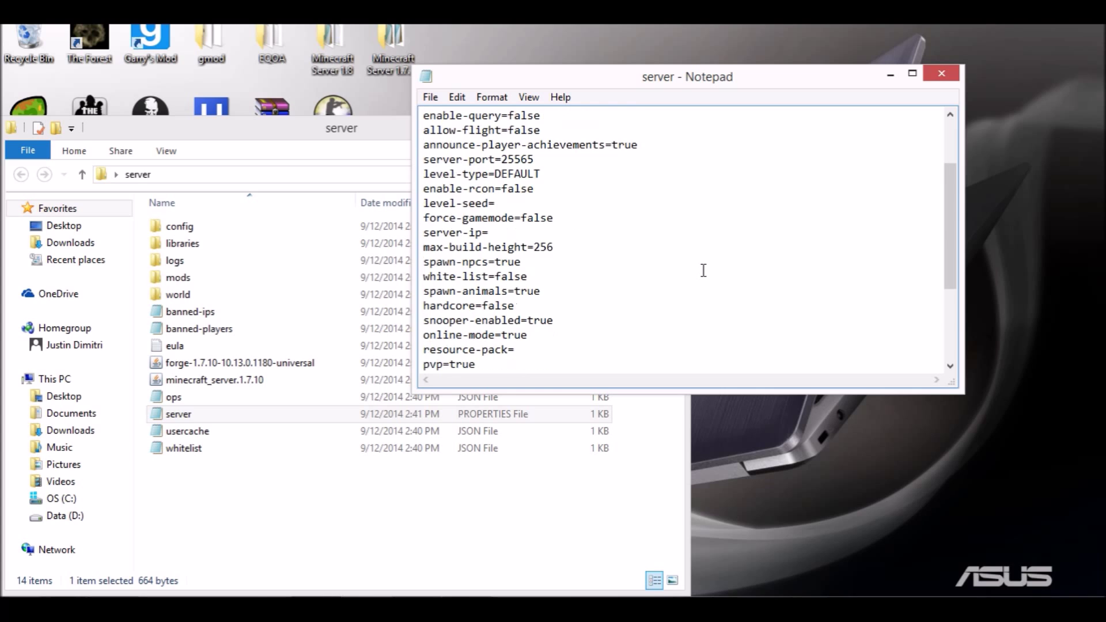
scroll(703, 270, "up", 2)
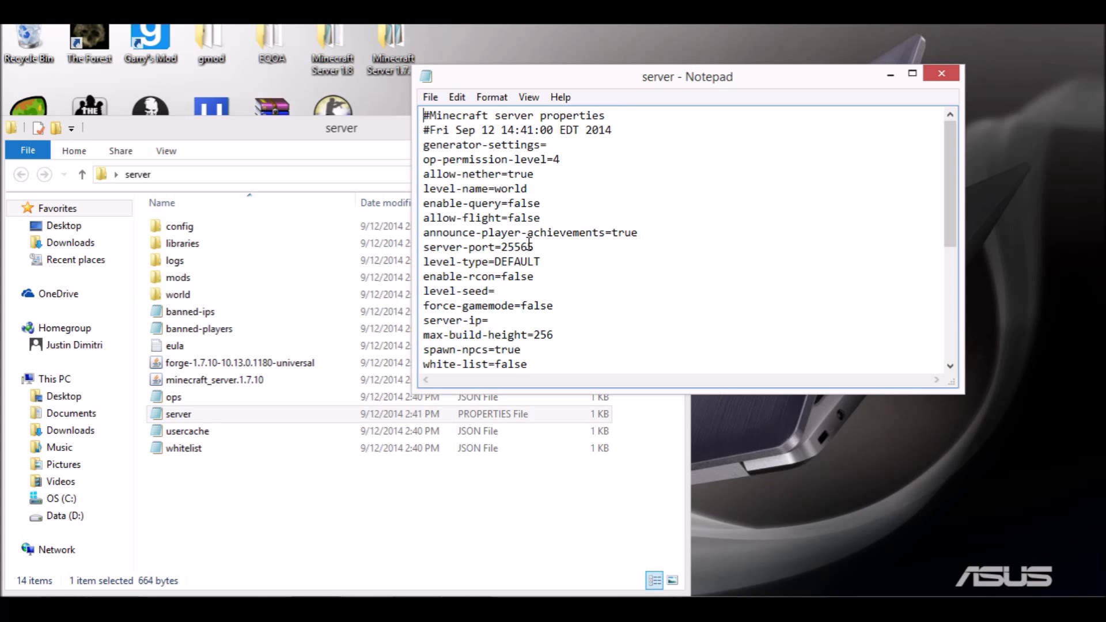
scroll(552, 290, "down", 1)
left_click_drag(497, 277, 425, 278)
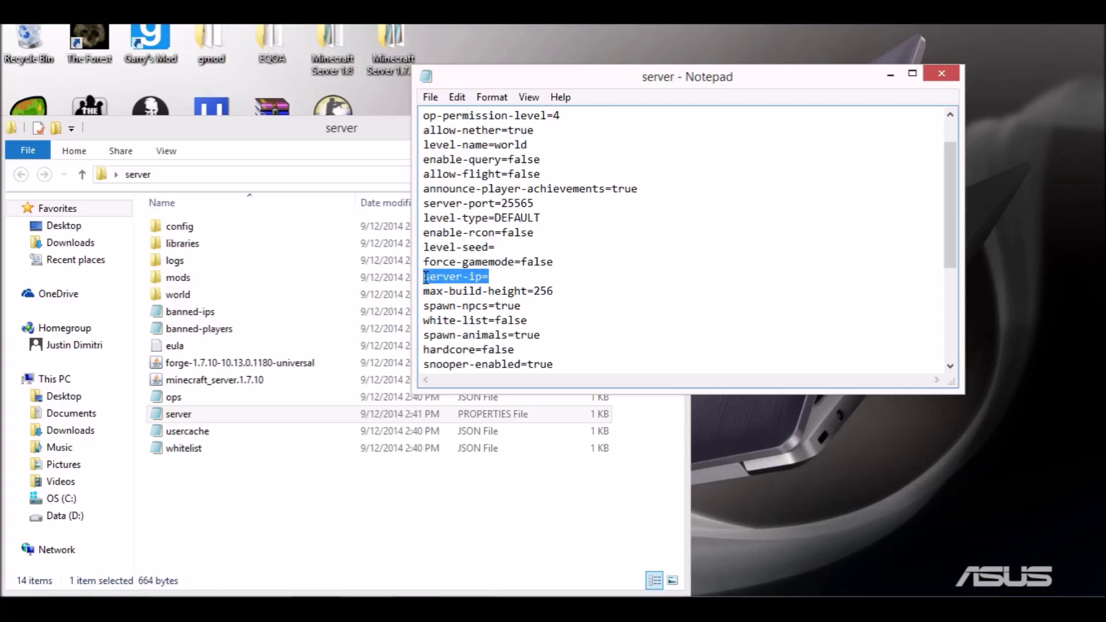
Search the system for cmd, open the Command Prompt and close it again
left_click(499, 276)
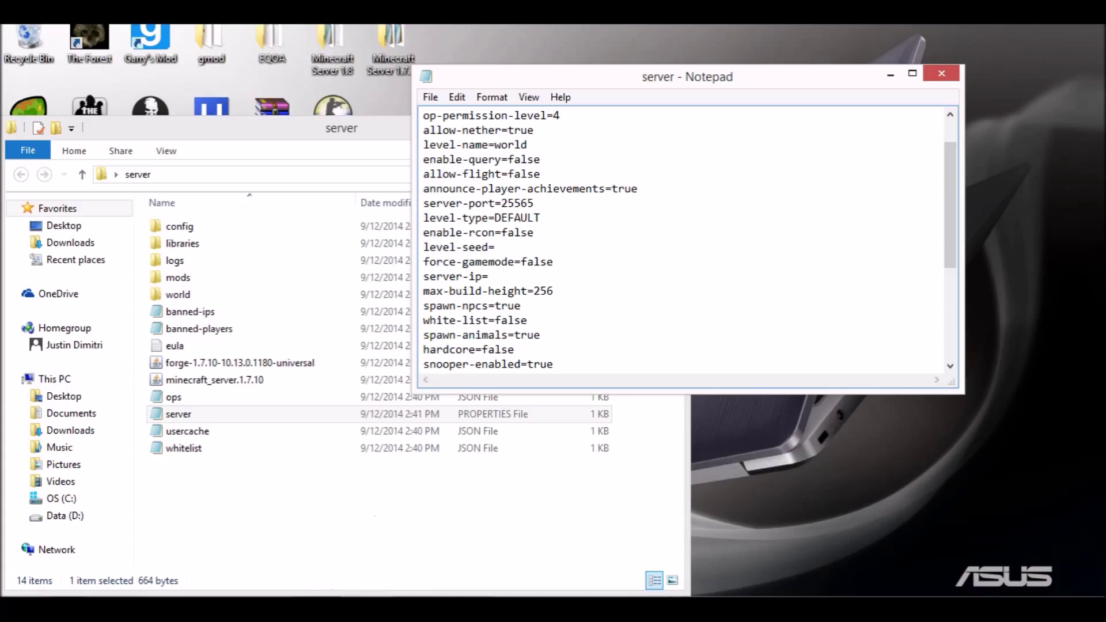
left_click(382, 594)
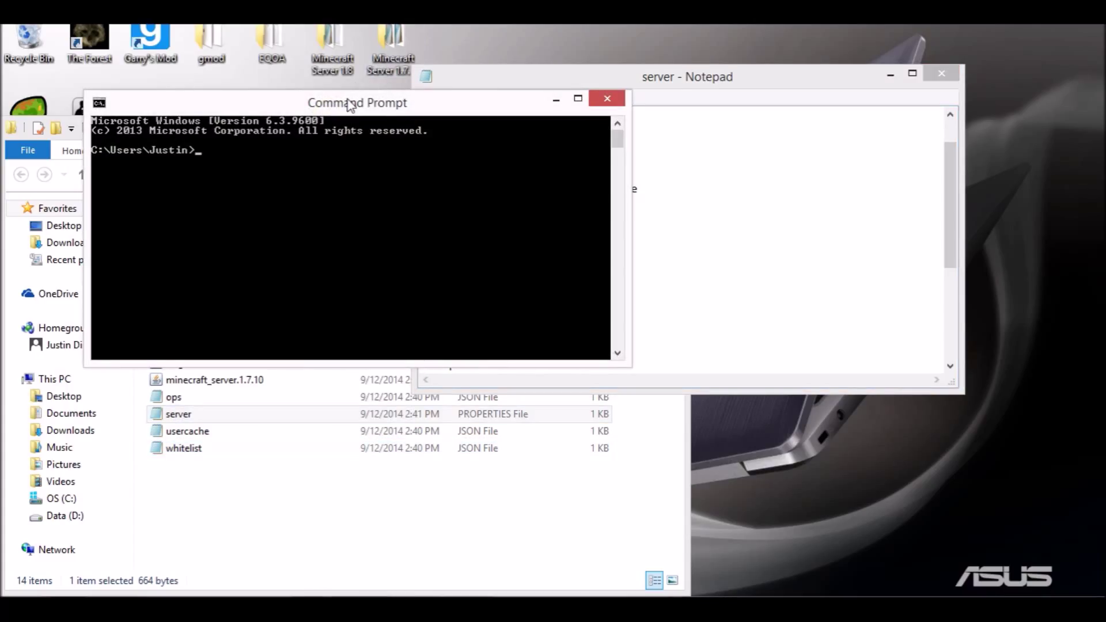
left_click(608, 97)
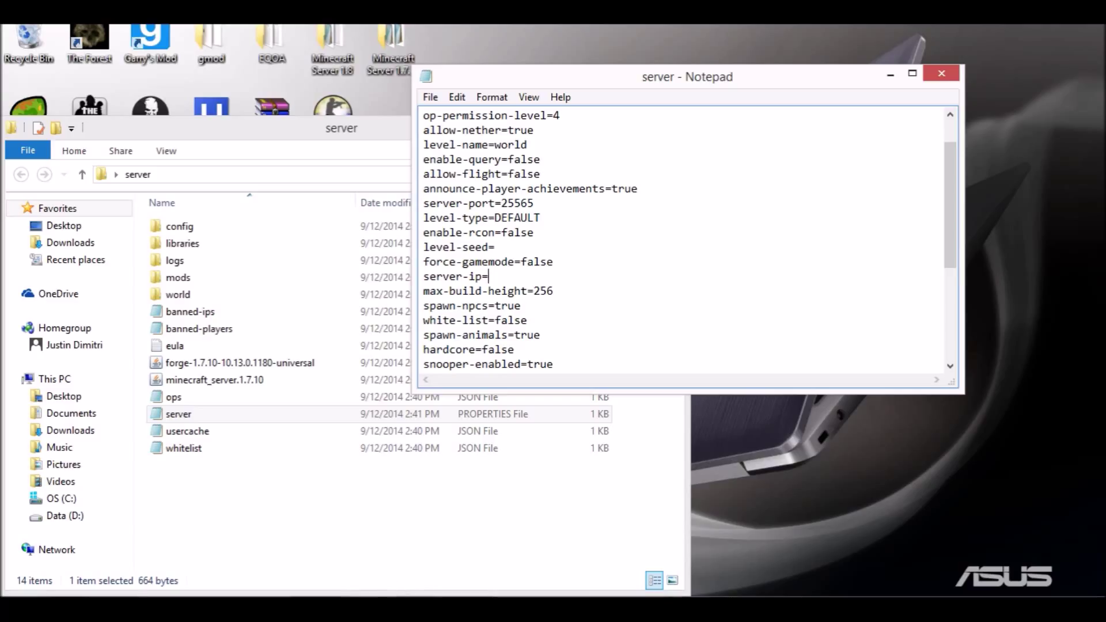
mouse_move(1100, 28)
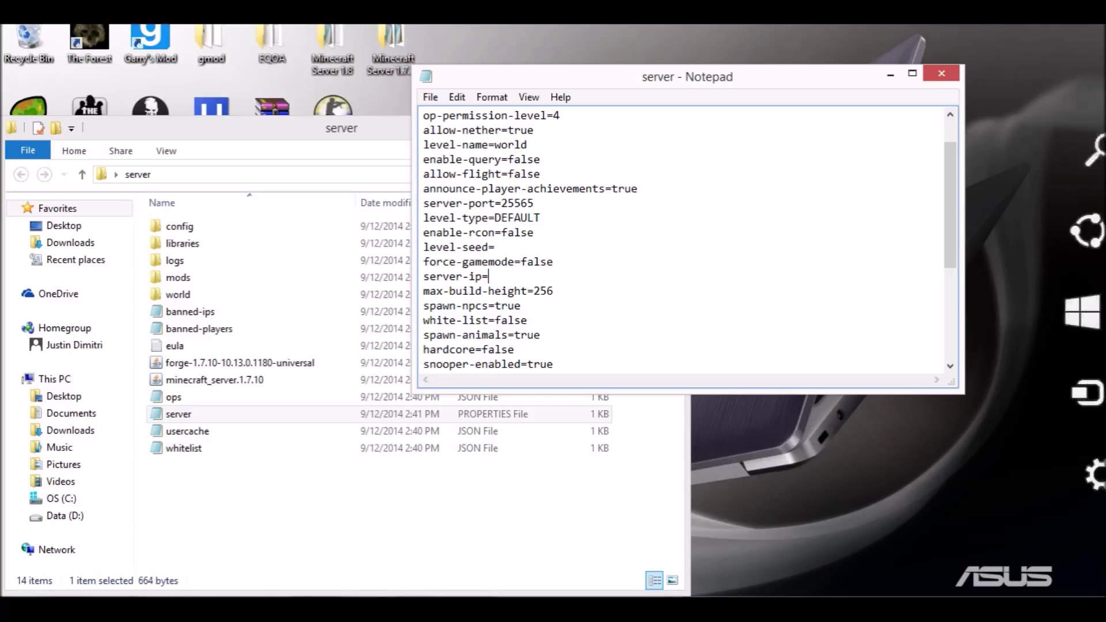
left_click(1072, 155)
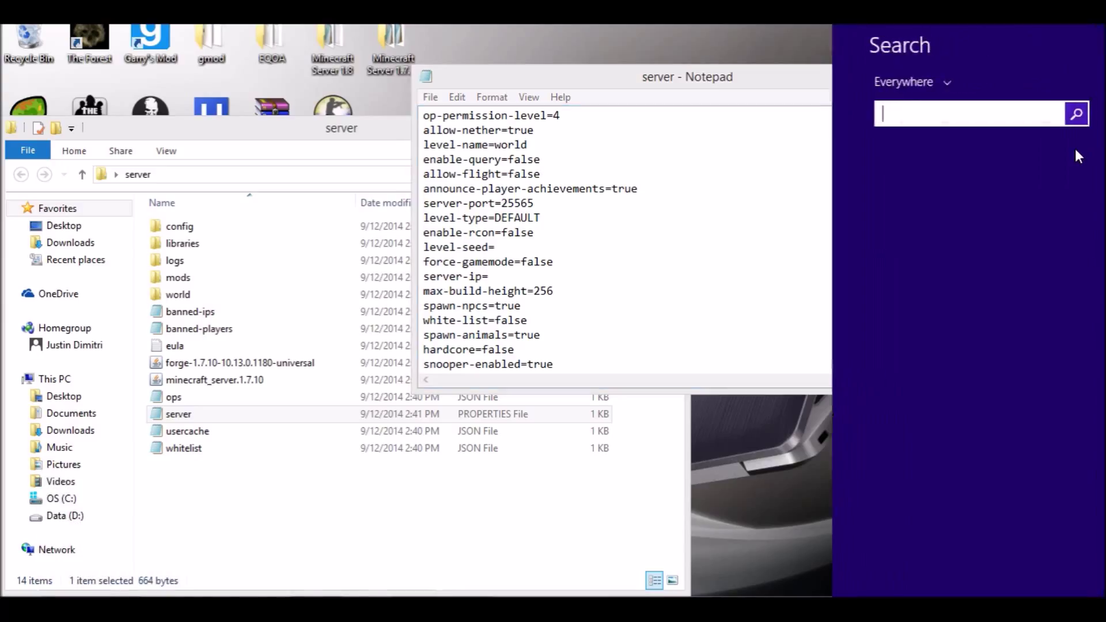
type("cmd")
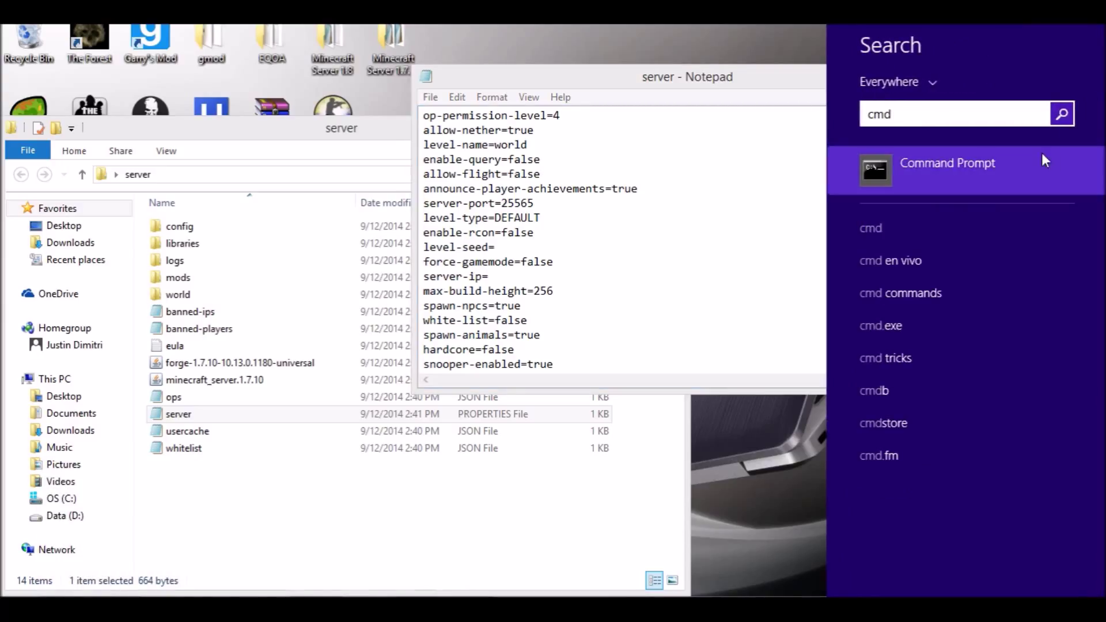
left_click(933, 169)
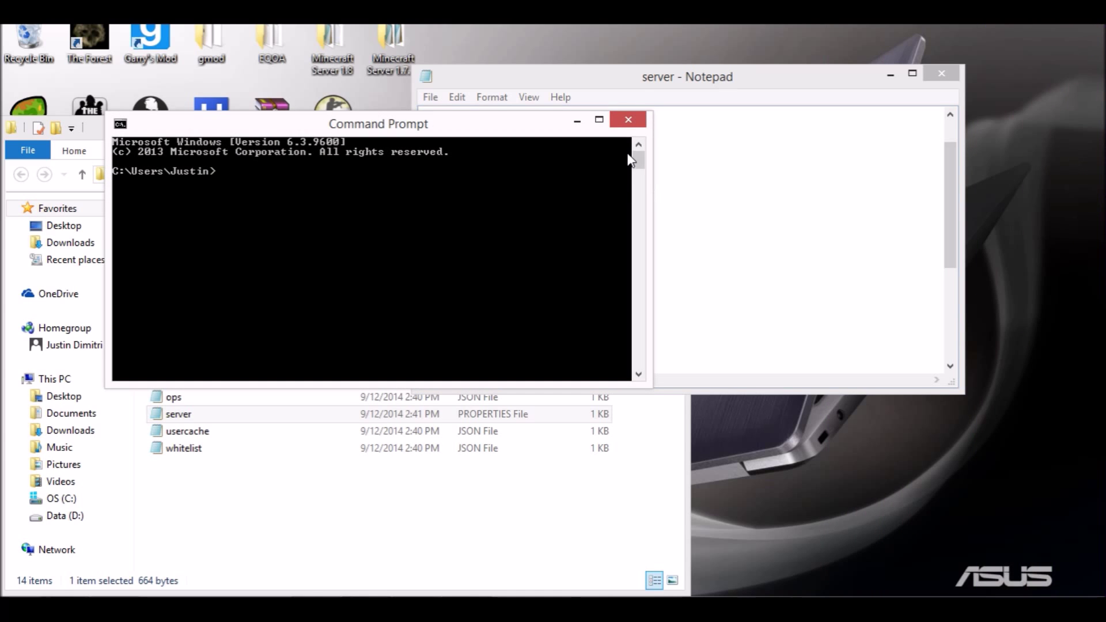
left_click(629, 119)
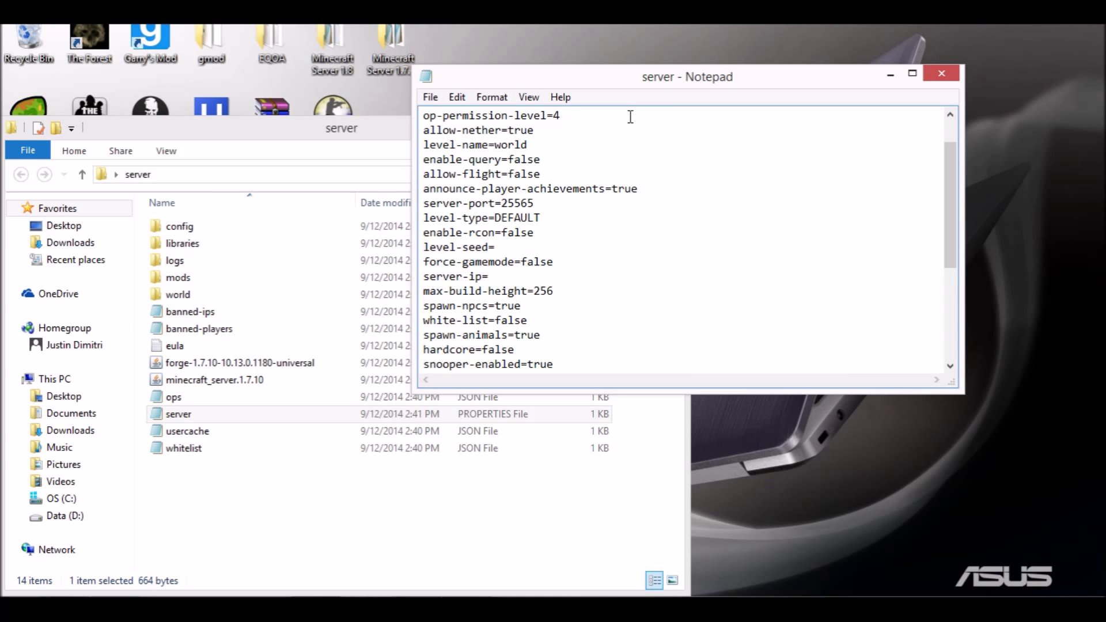
Launch a Command Prompt by running cmd and execute ipconfig to list the computer's network addresses
key("super+r")
type("cmd")
left_click(128, 561)
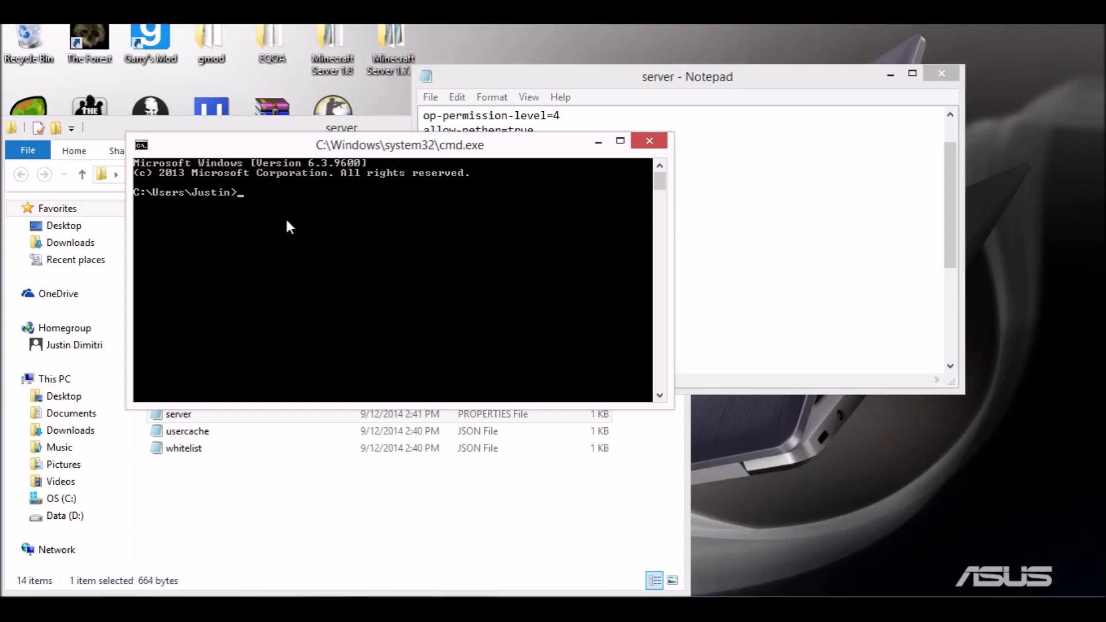
type("ipconfig")
key("Return")
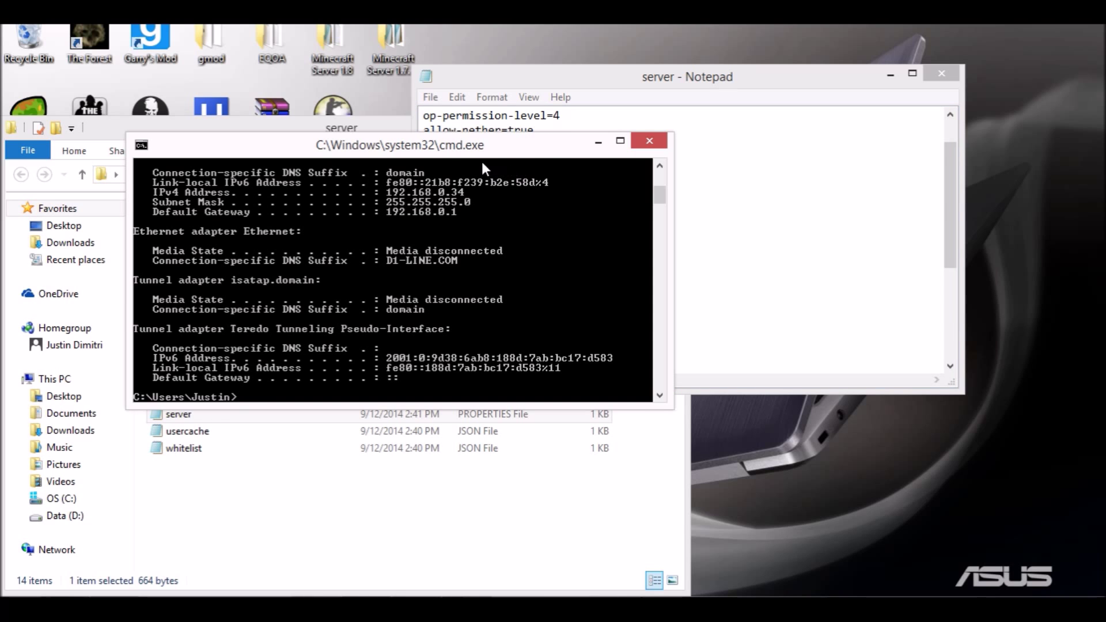
Set server-ip to the computer's IPv4 address, 192.168.0.34, in the server properties file
left_click_drag(524, 146, 655, 358)
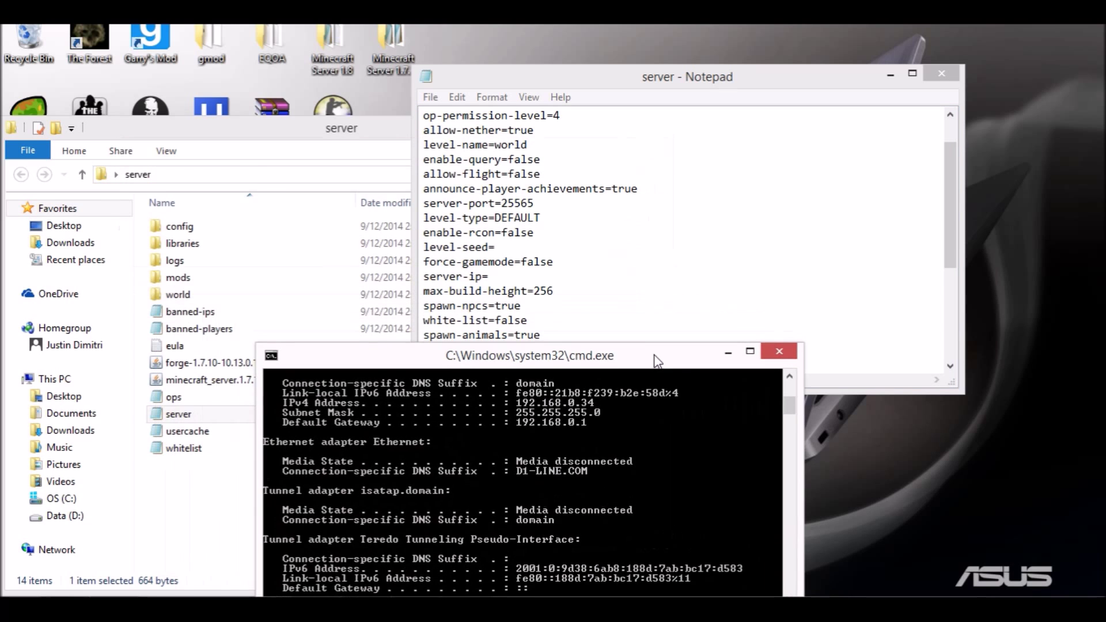
left_click(495, 278)
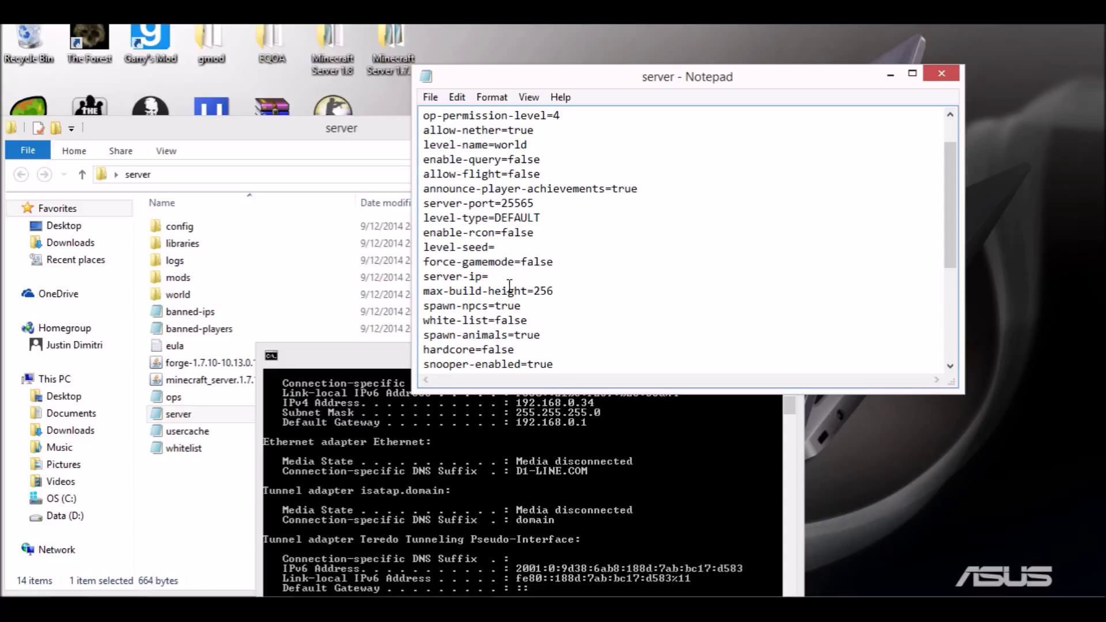
type("192.168.0.34")
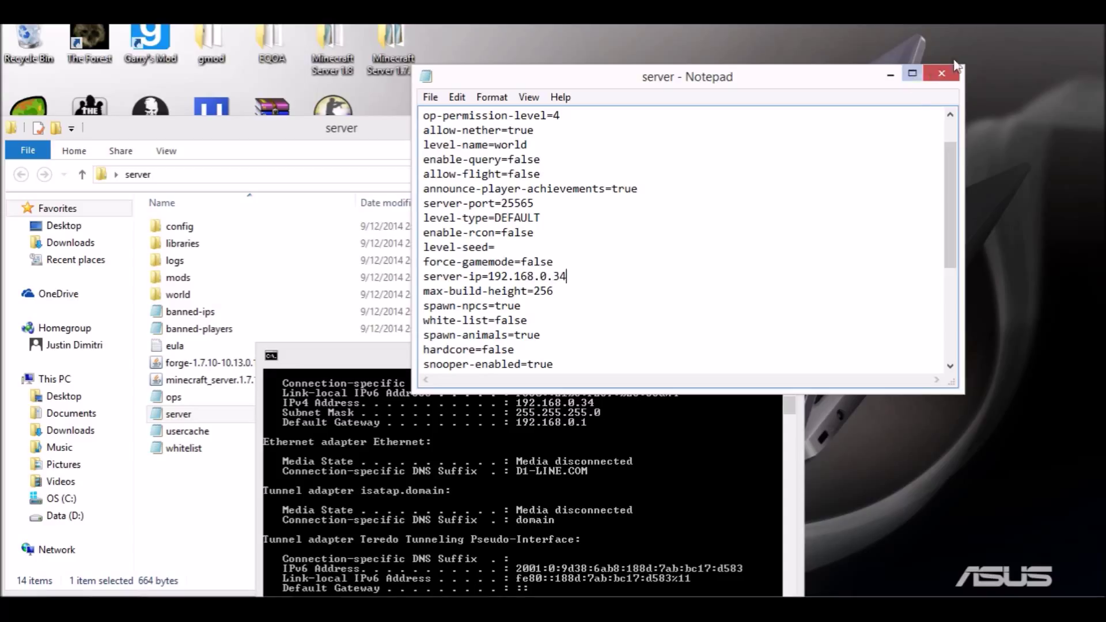
Replace the motd text in the server properties with the owner's gamer name followed by "'s Server"
scroll(760, 222, "down", 2)
scroll(745, 231, "down", 3)
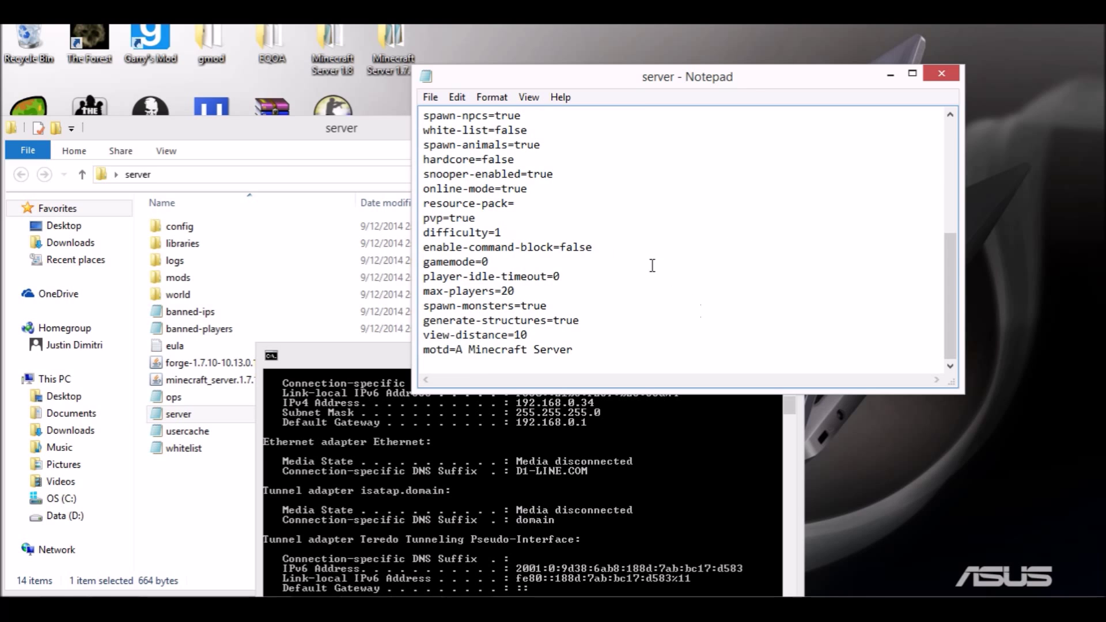
left_click_drag(575, 349, 457, 356)
type("D")
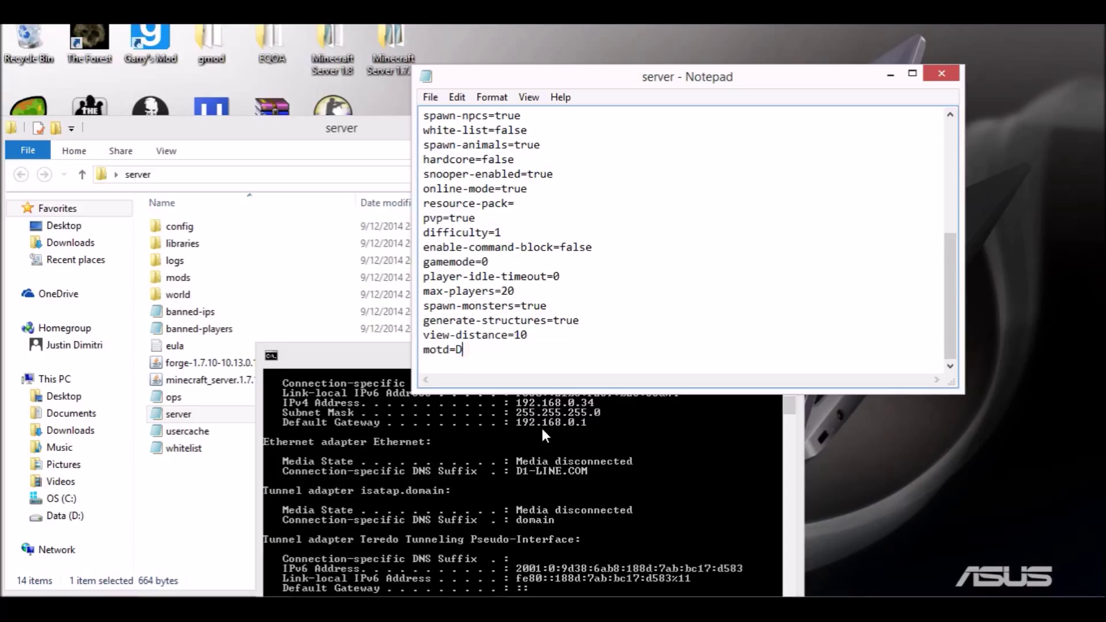
type("imitrigaming's Server")
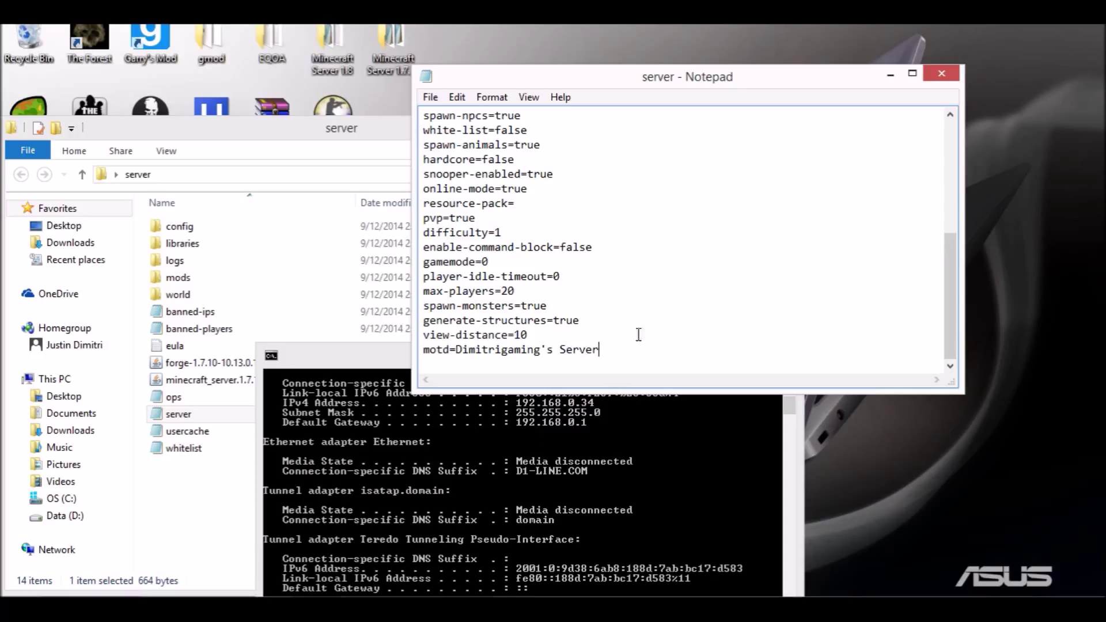
Set max-players to 10, then save the server properties file and close it
left_click_drag(515, 291, 502, 291)
type("10")
scroll(749, 283, "up", 6)
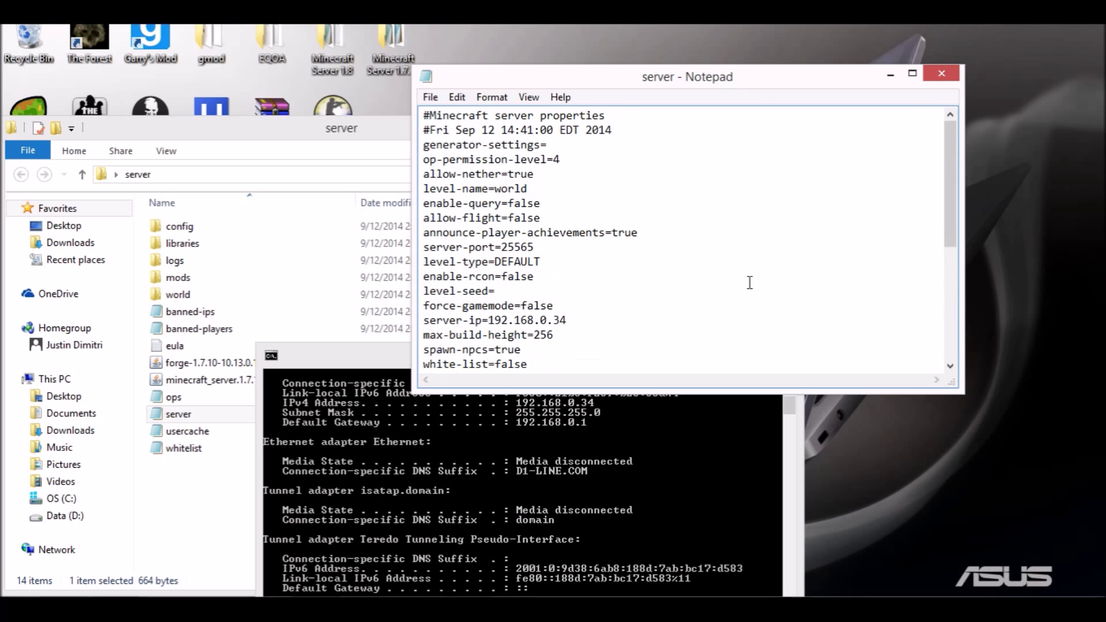
left_click(941, 73)
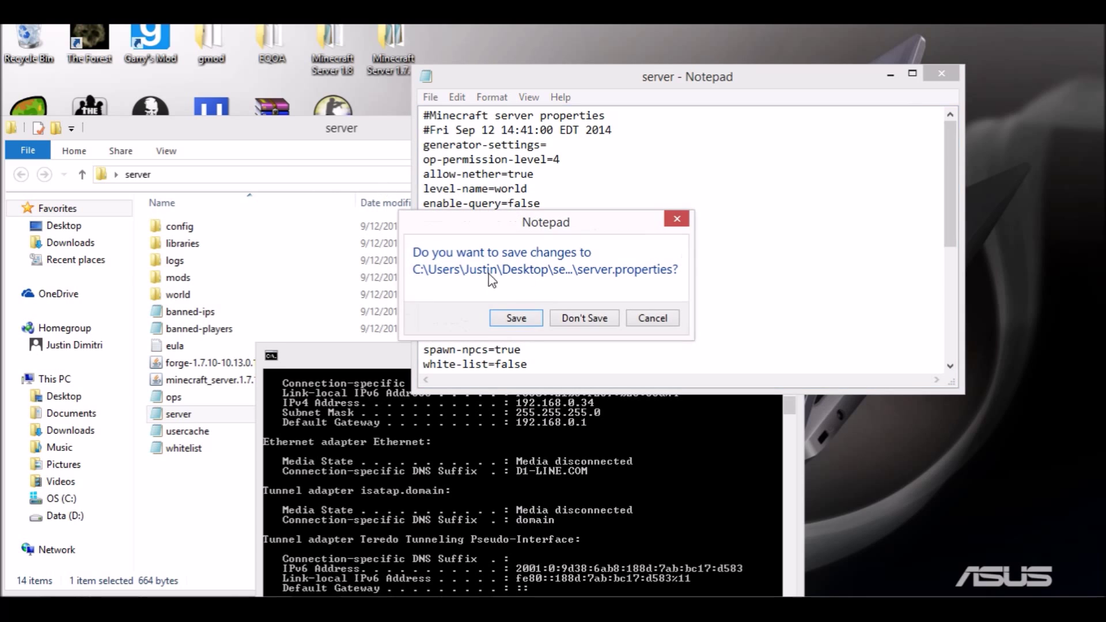
left_click(515, 319)
Close the Command Prompt window and return to the server folder
left_click_drag(605, 357, 587, 246)
left_click(772, 244)
left_click(420, 469)
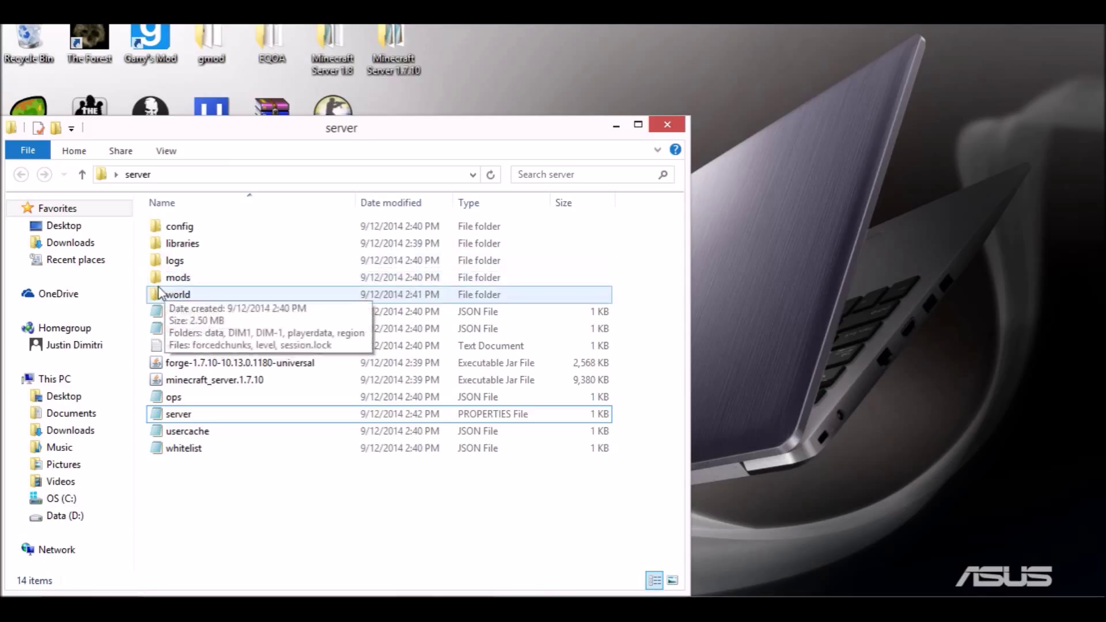
Open the server's mods folder and the desktop minecraft mods folder, arranging the two windows so both are reachable
double_click(198, 283)
left_click_drag(487, 137, 816, 100)
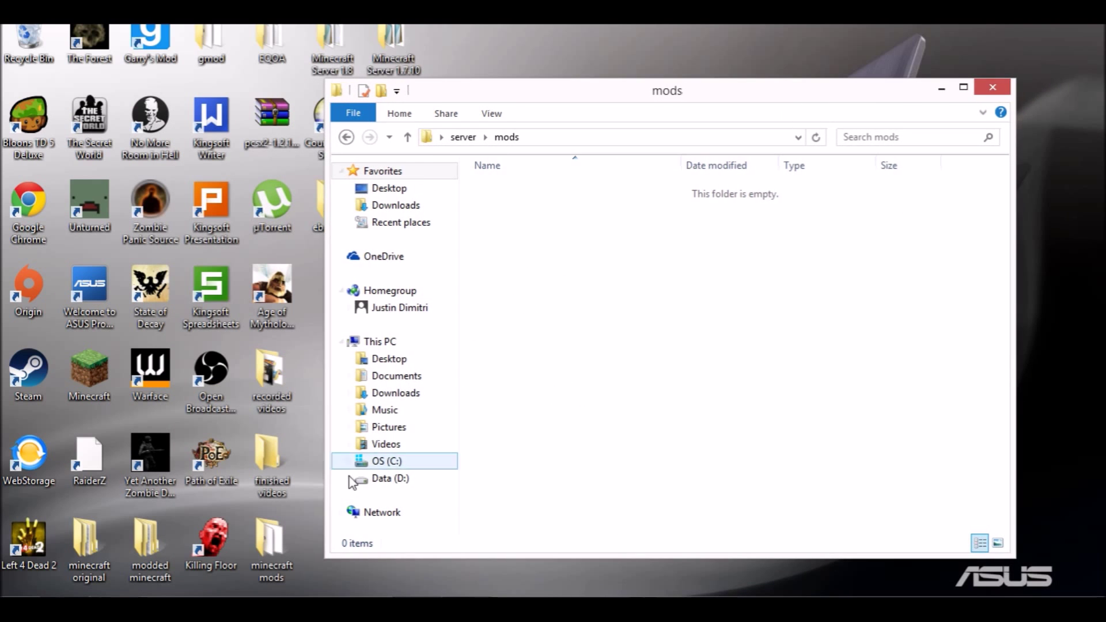
double_click(257, 572)
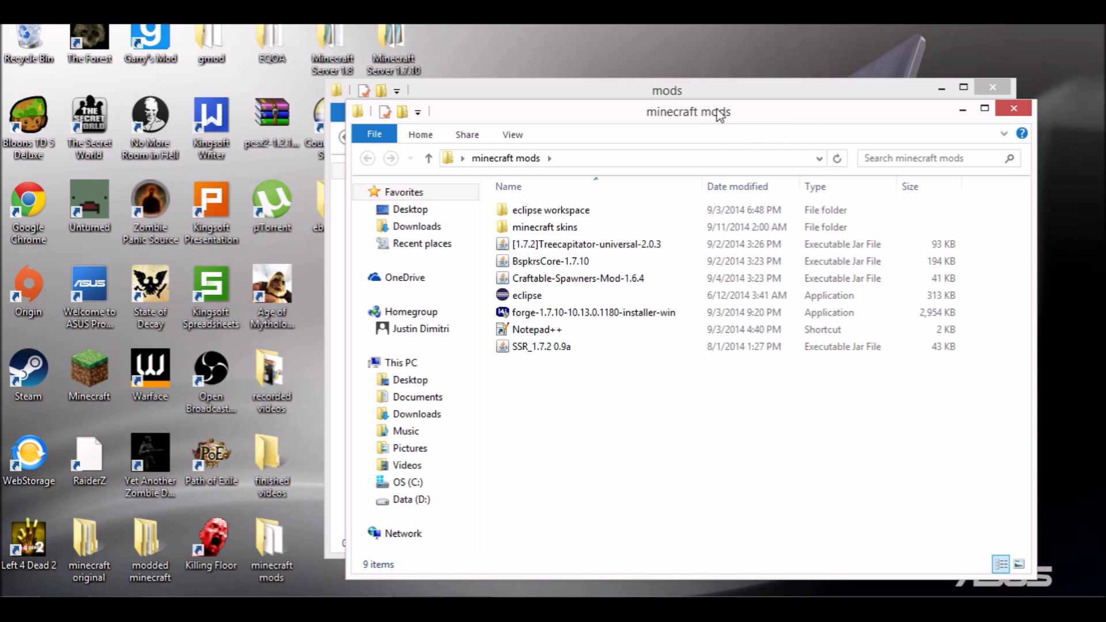
left_click_drag(717, 114, 443, 95)
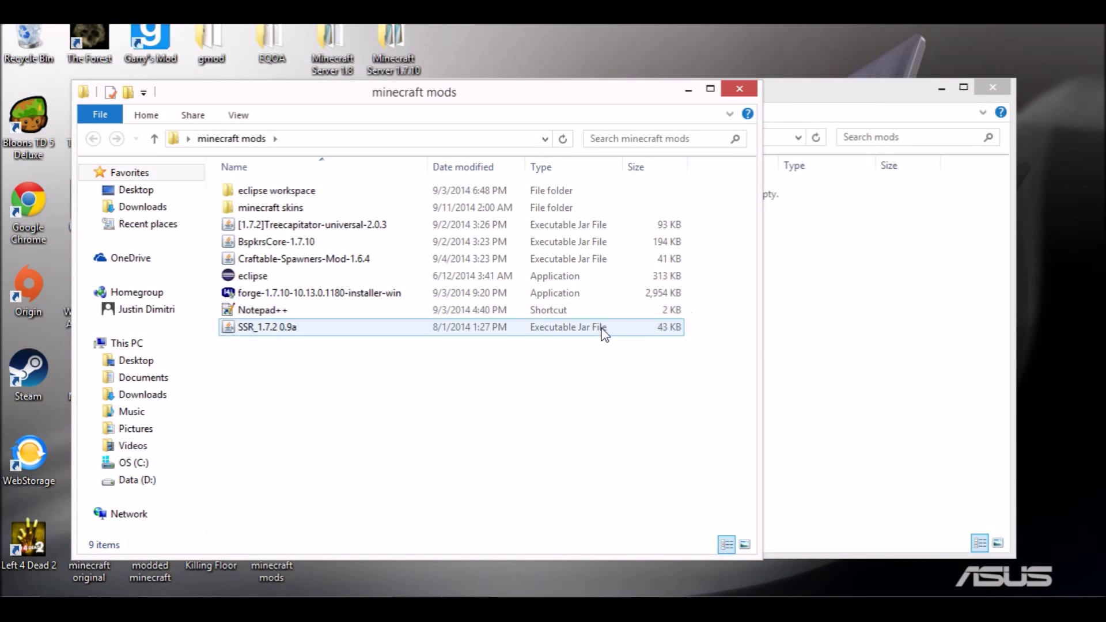
Copy the SSR_1.7.2 0.9a jar from the minecraft mods folder into the server's mods folder
left_click(548, 338)
right_click(548, 338)
left_click(410, 502)
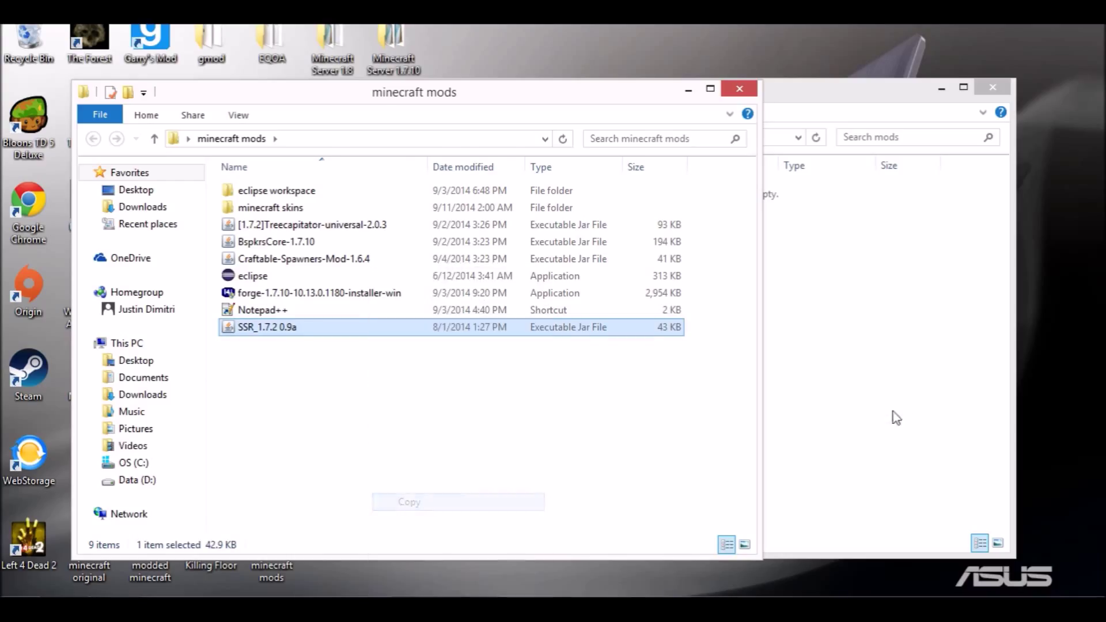
left_click(908, 393)
right_click(657, 327)
left_click(722, 437)
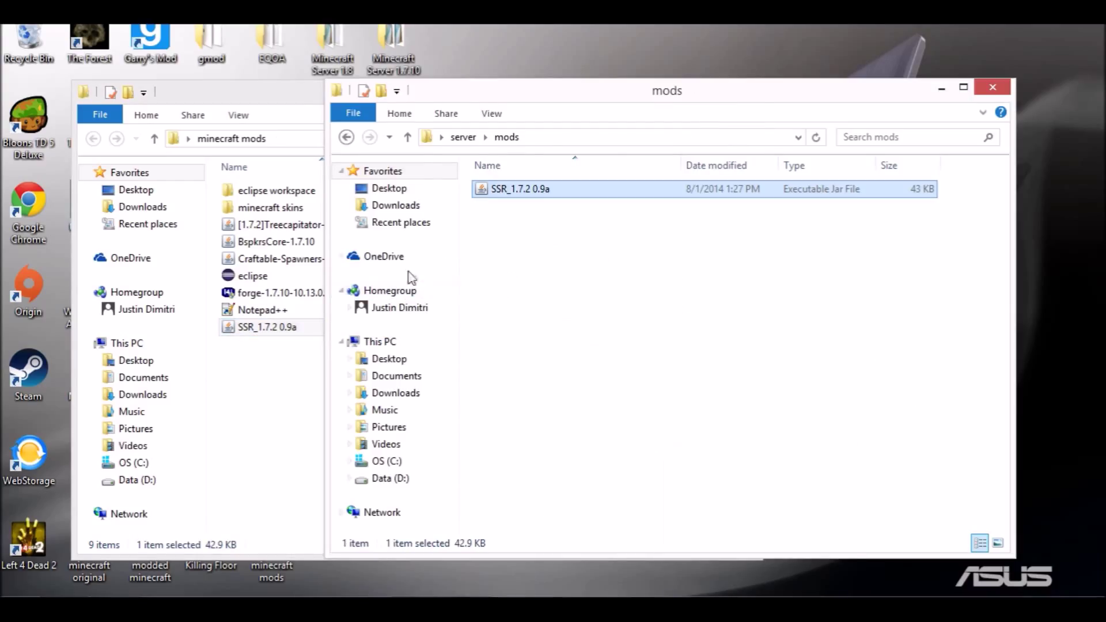
Copy the [1.7.2]Treecapitator-universal-2.0.3 and BspkrsCore-1.7.10 jars from the minecraft mods folder into the server's mods folder
left_click(279, 174)
left_click(279, 174)
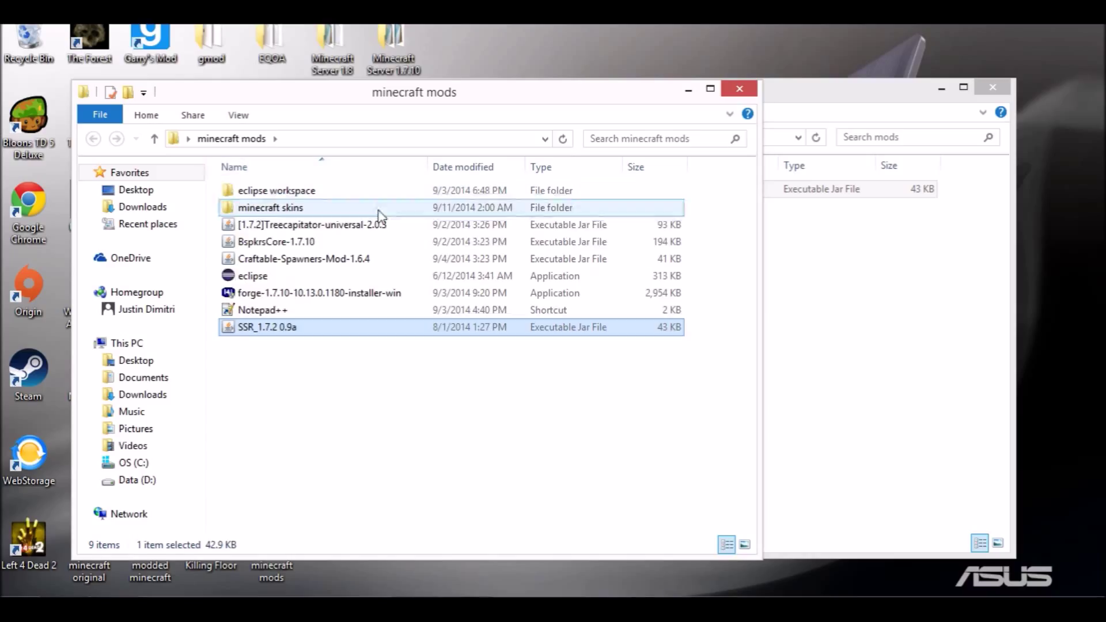
left_click_drag(706, 219, 573, 245)
right_click(416, 226)
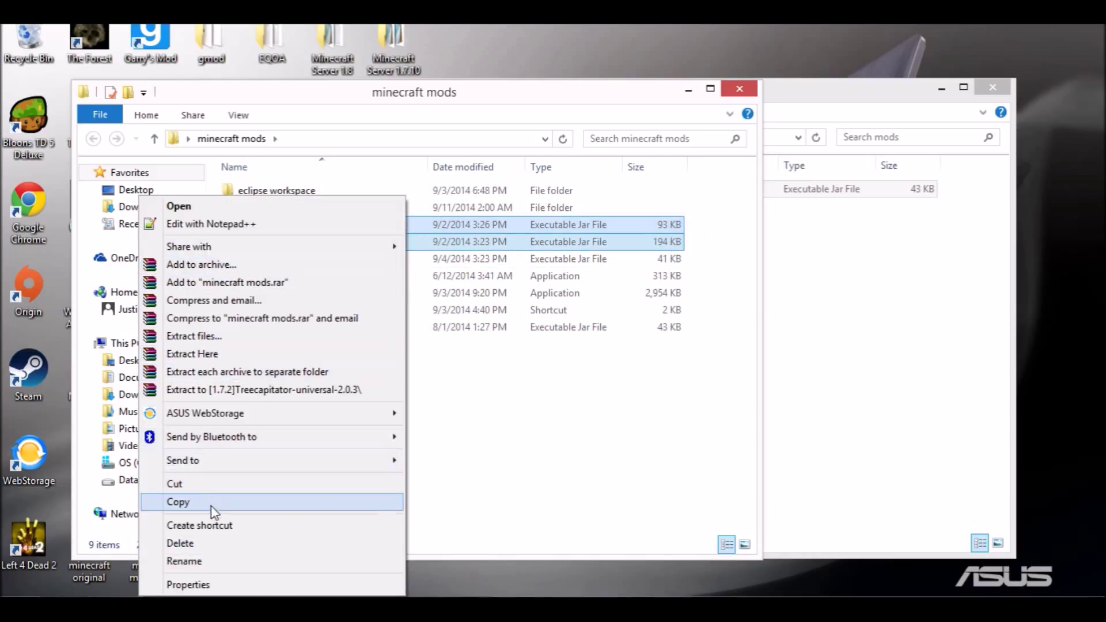
left_click(212, 503)
left_click(805, 316)
right_click(715, 289)
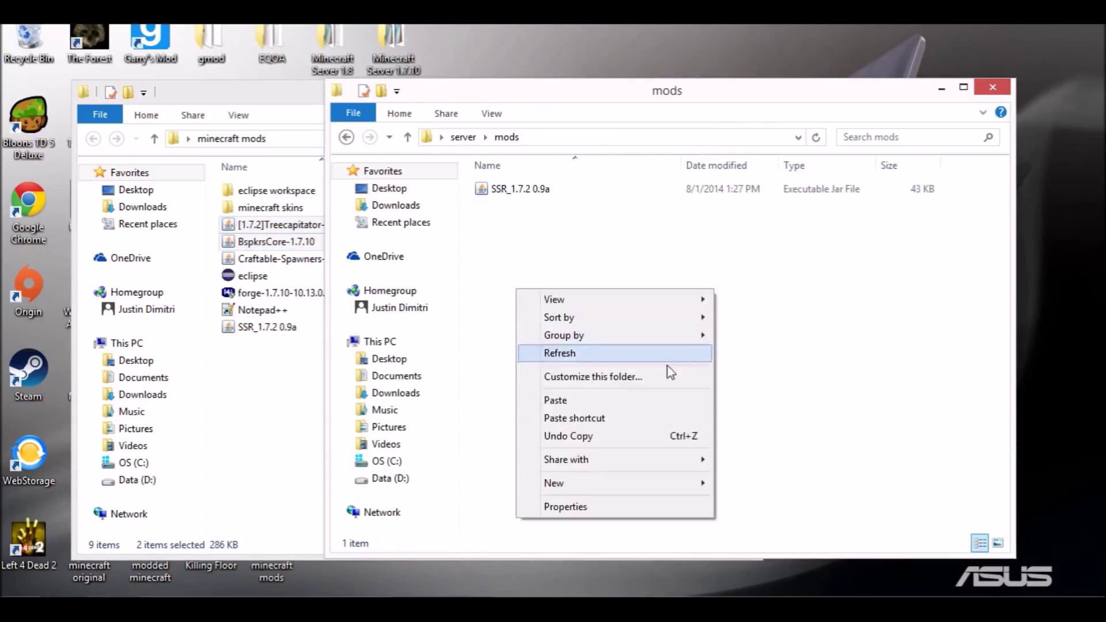
left_click(602, 404)
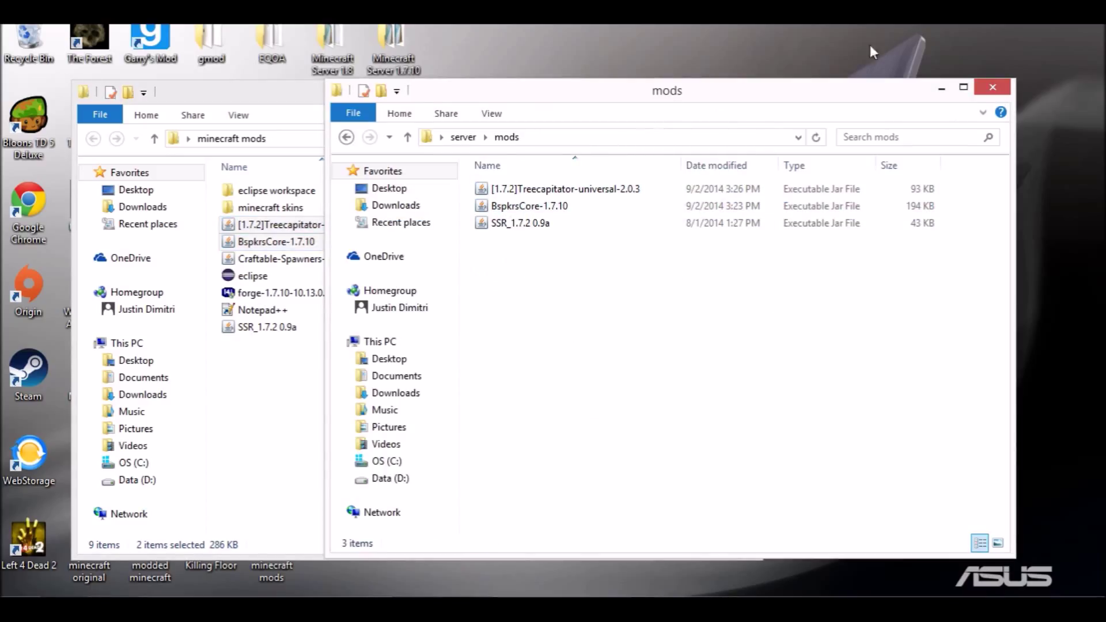
Close both mods folder windows and reopen the server folder from the desktop
left_click(993, 88)
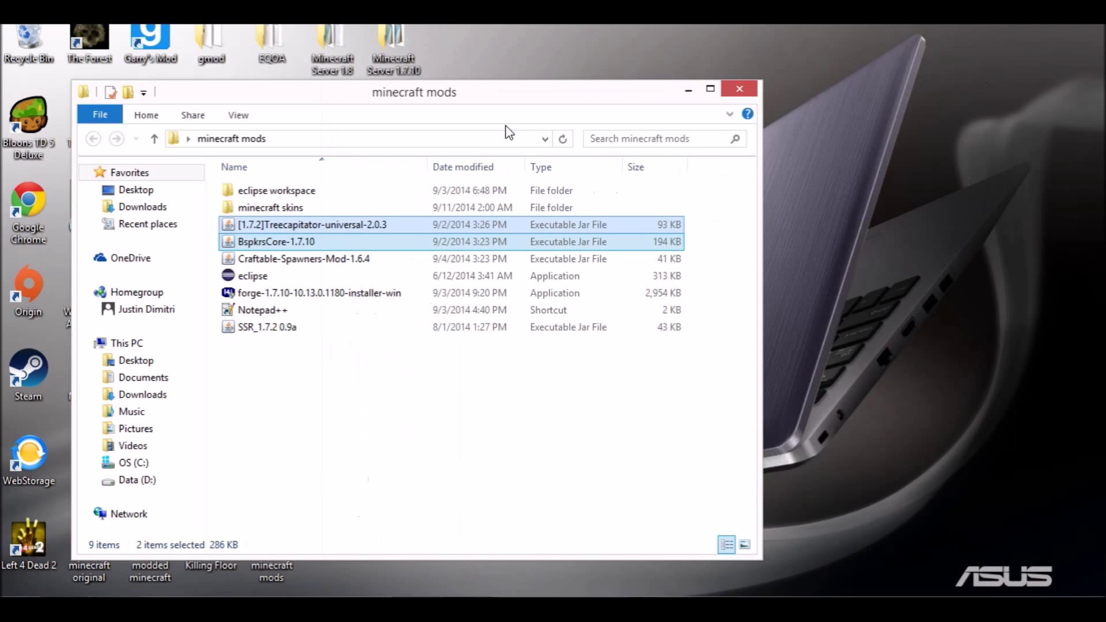
left_click(748, 90)
double_click(393, 288)
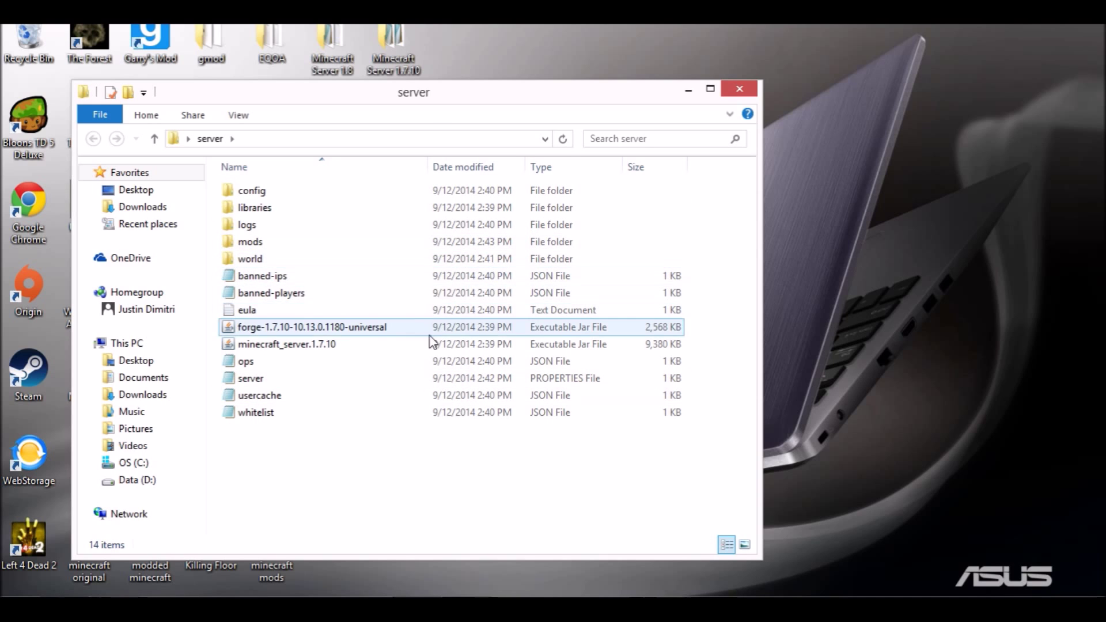
Copy the run batch file from the Minecraft Server 1.7.10 folder onto the desktop and close that folder
double_click(402, 29)
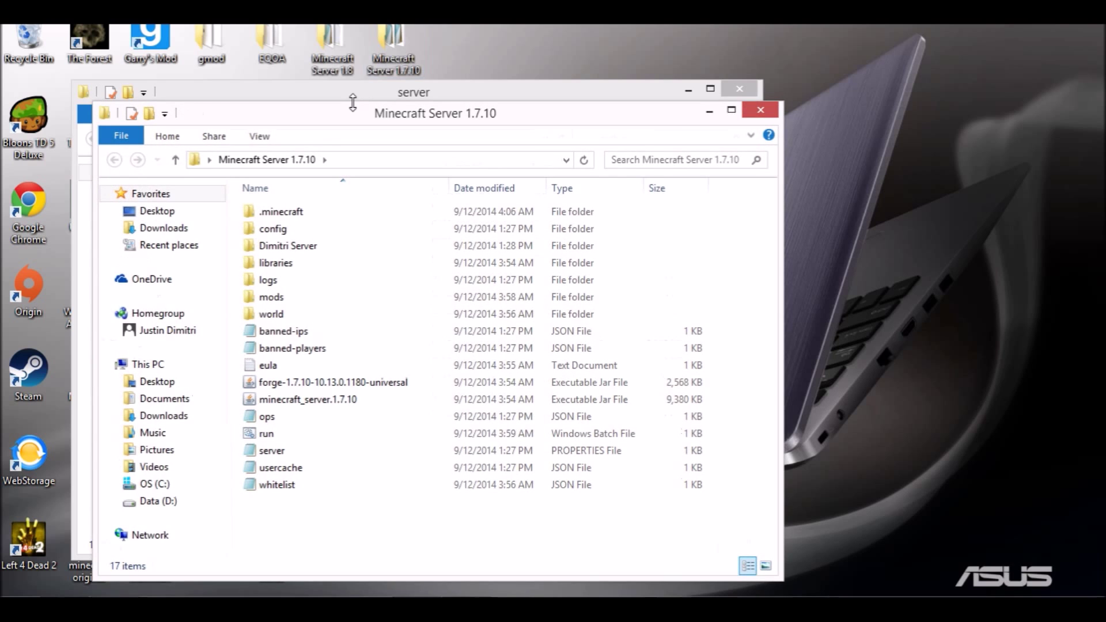
left_click_drag(379, 115, 771, 50)
right_click(682, 369)
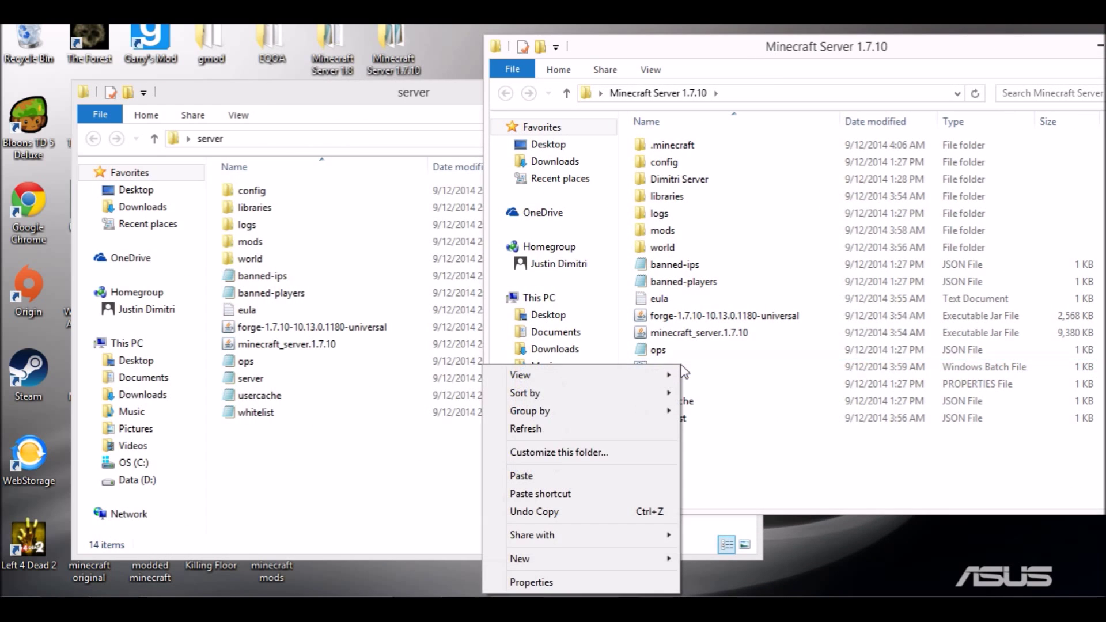
left_click(687, 362)
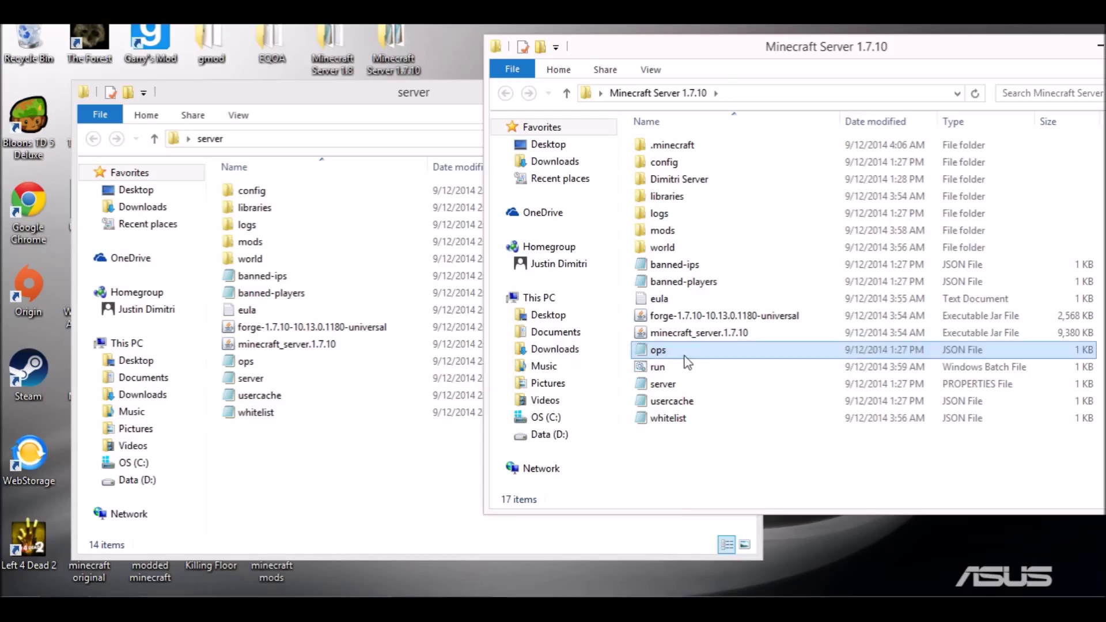
left_click(666, 363)
right_click(666, 363)
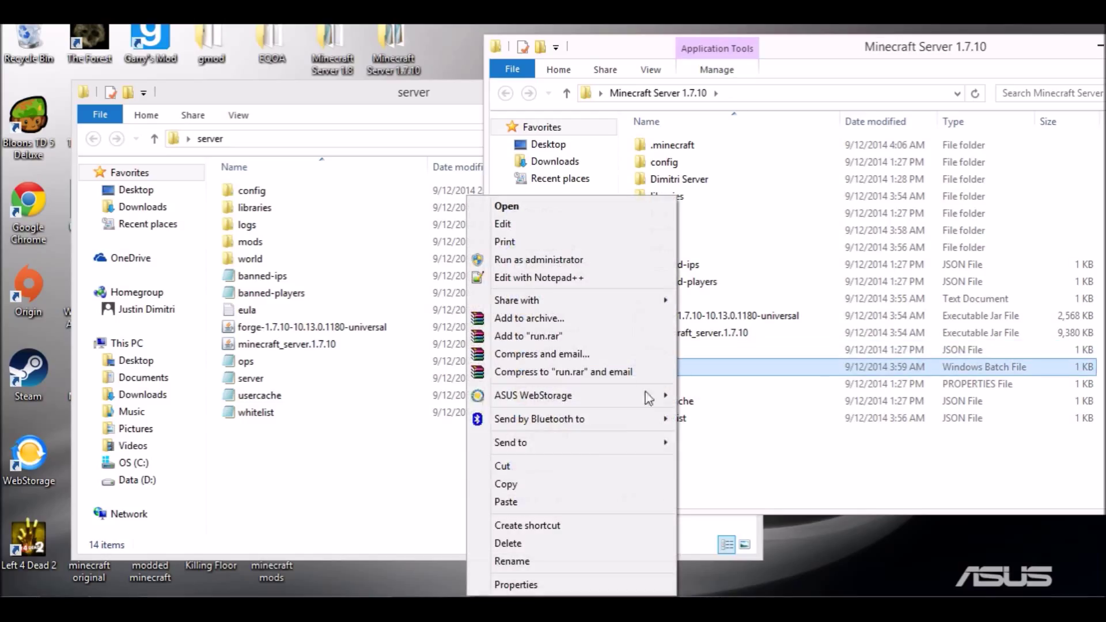
left_click(519, 482)
left_click_drag(933, 56, 769, 65)
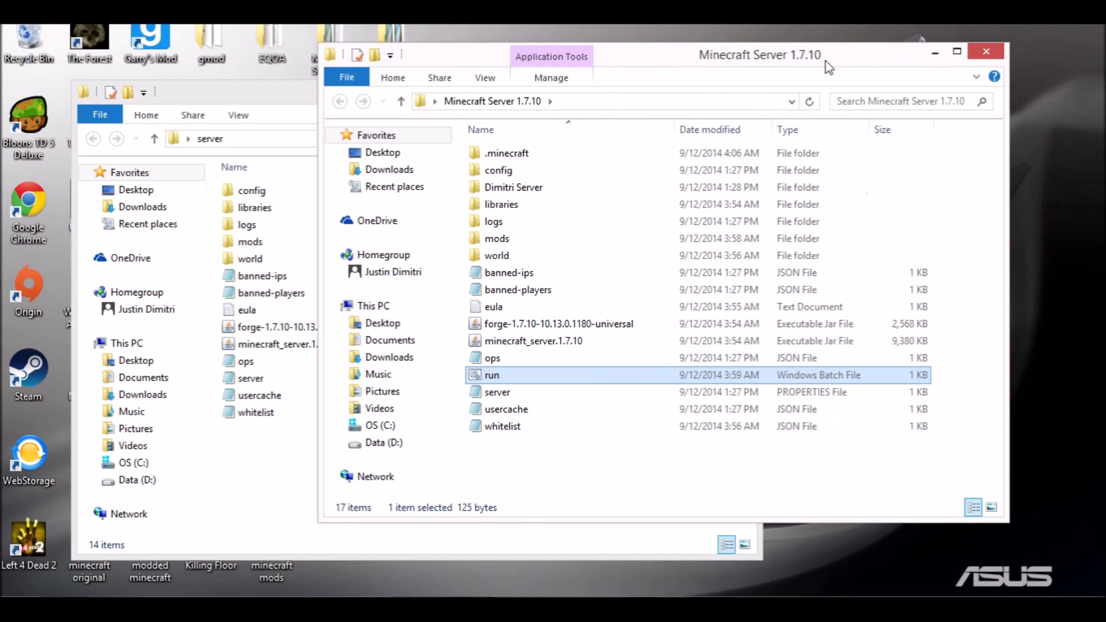
left_click(986, 52)
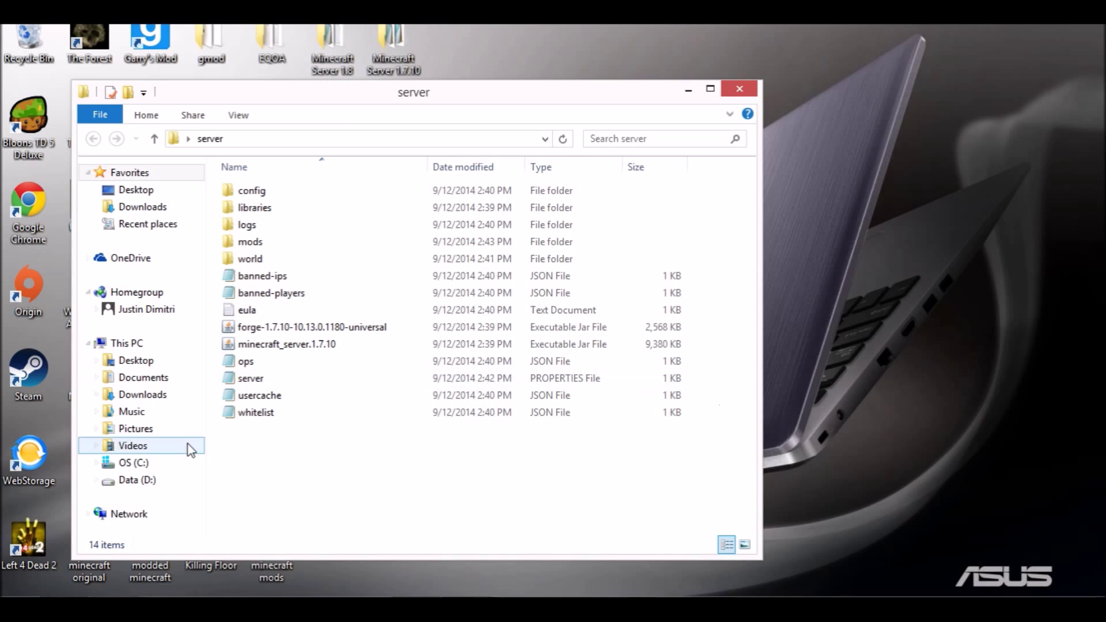
right_click(931, 248)
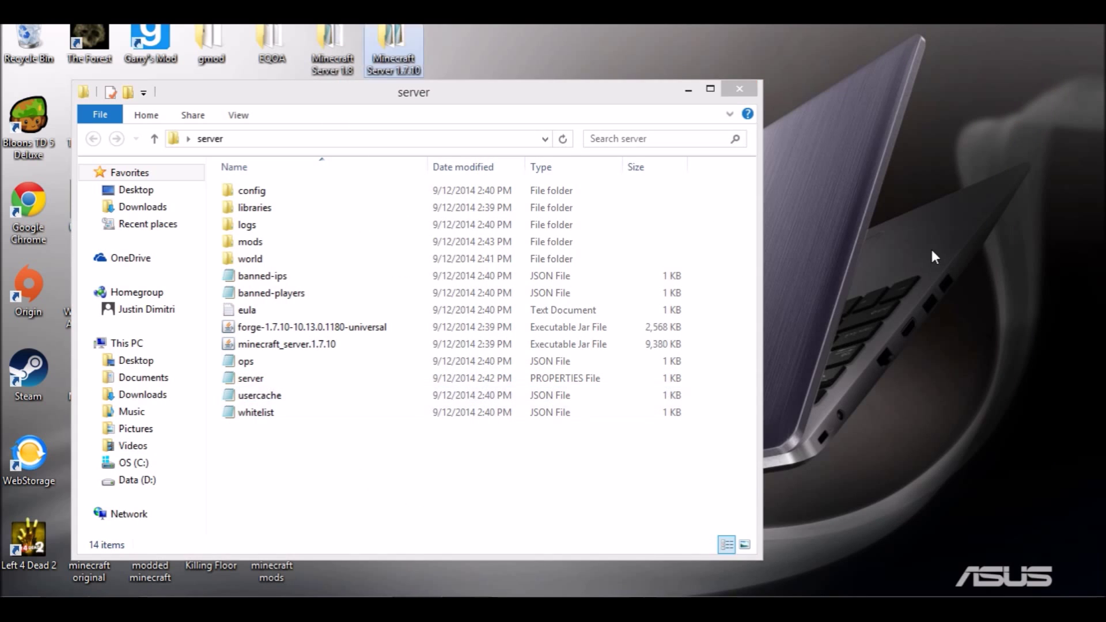
left_click(823, 317)
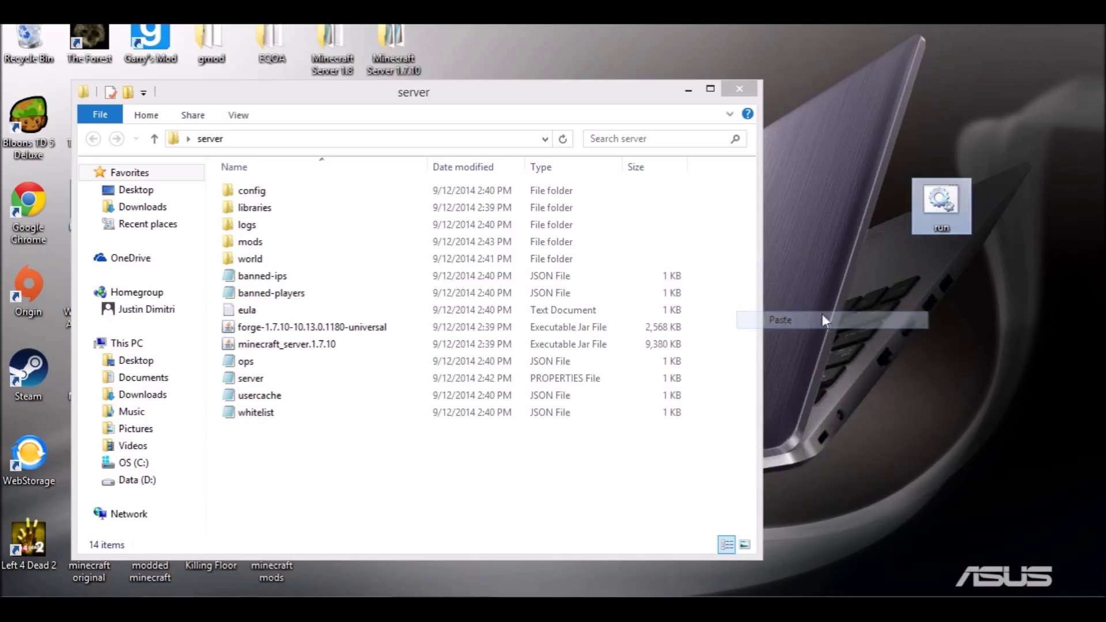
Open the desktop run batch file for editing and examine its full Java launch line, including the memory options and forge jar name
right_click(954, 202)
left_click(801, 225)
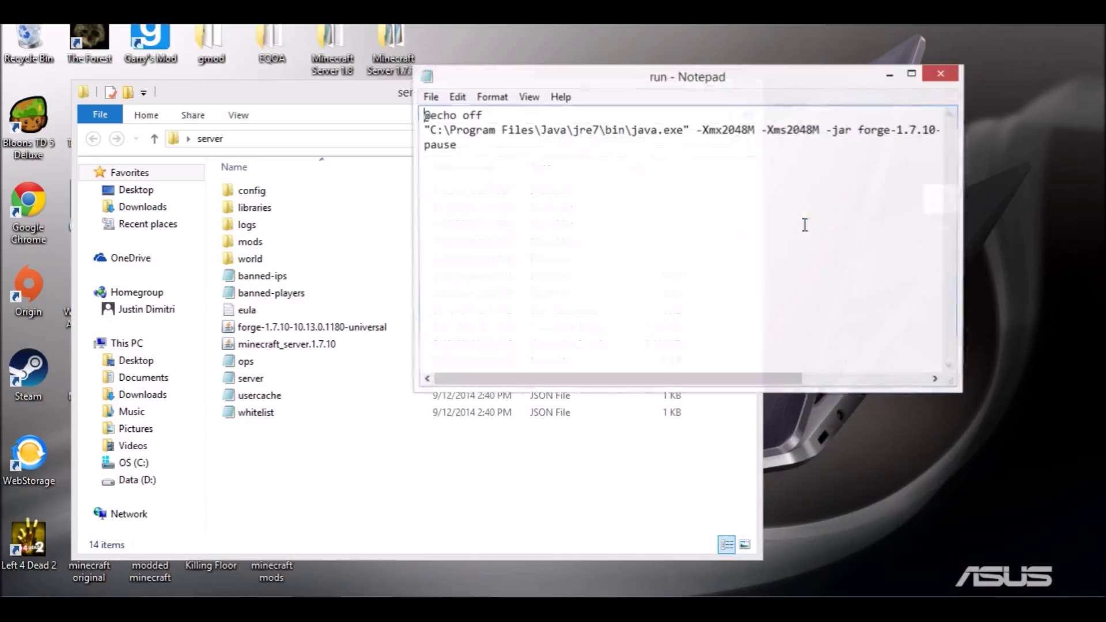
left_click_drag(653, 86, 689, 109)
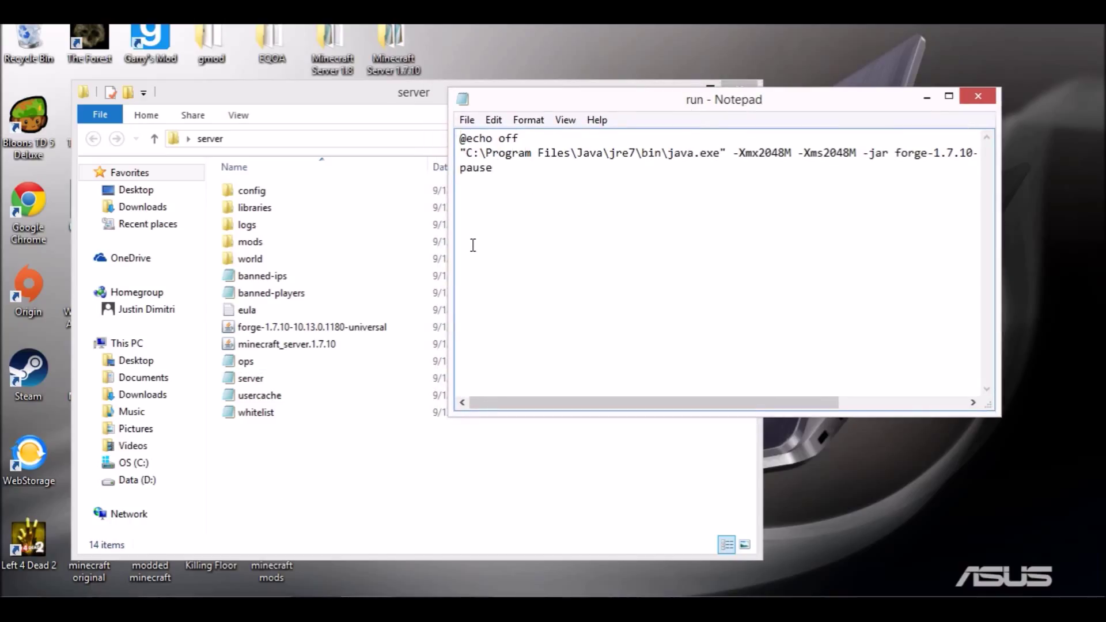
left_click_drag(603, 400, 763, 408)
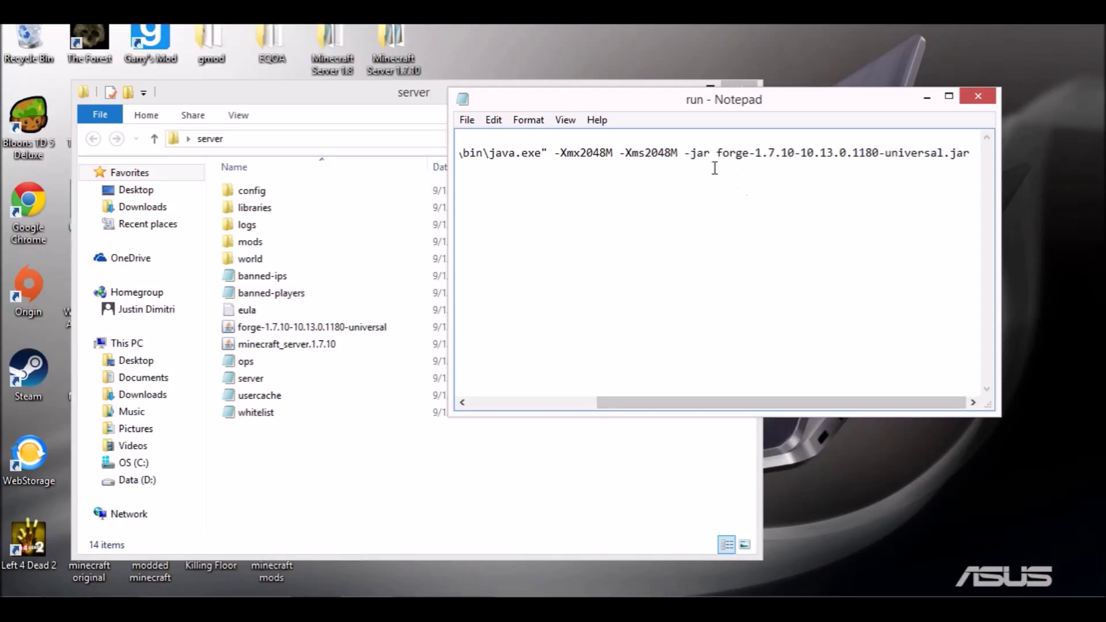
left_click_drag(719, 153, 982, 161)
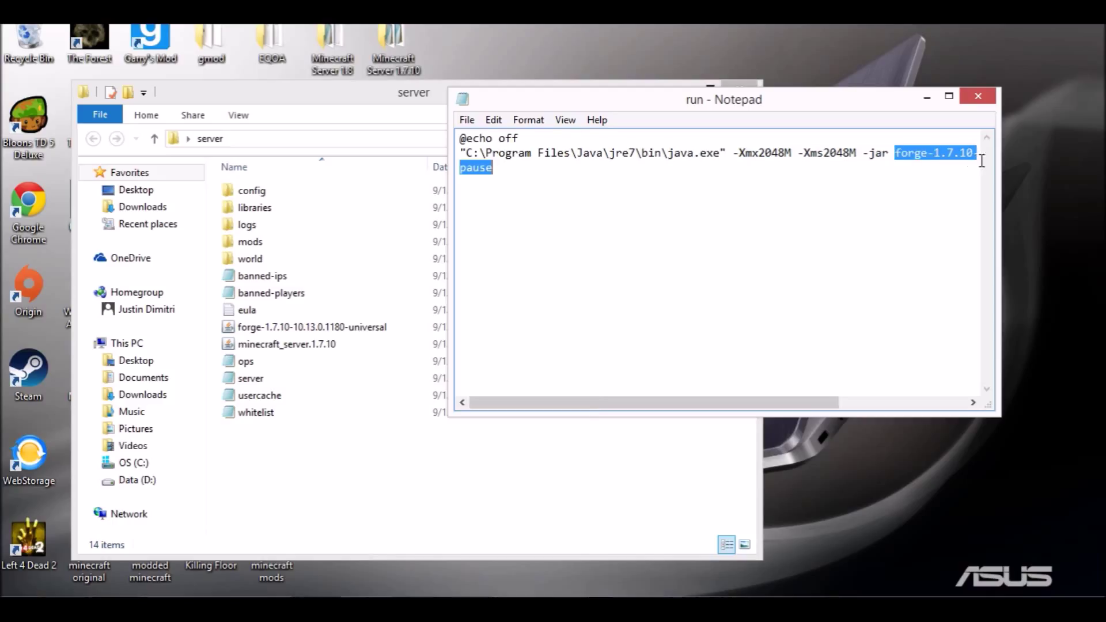
left_click(790, 207)
left_click_drag(595, 405, 809, 397)
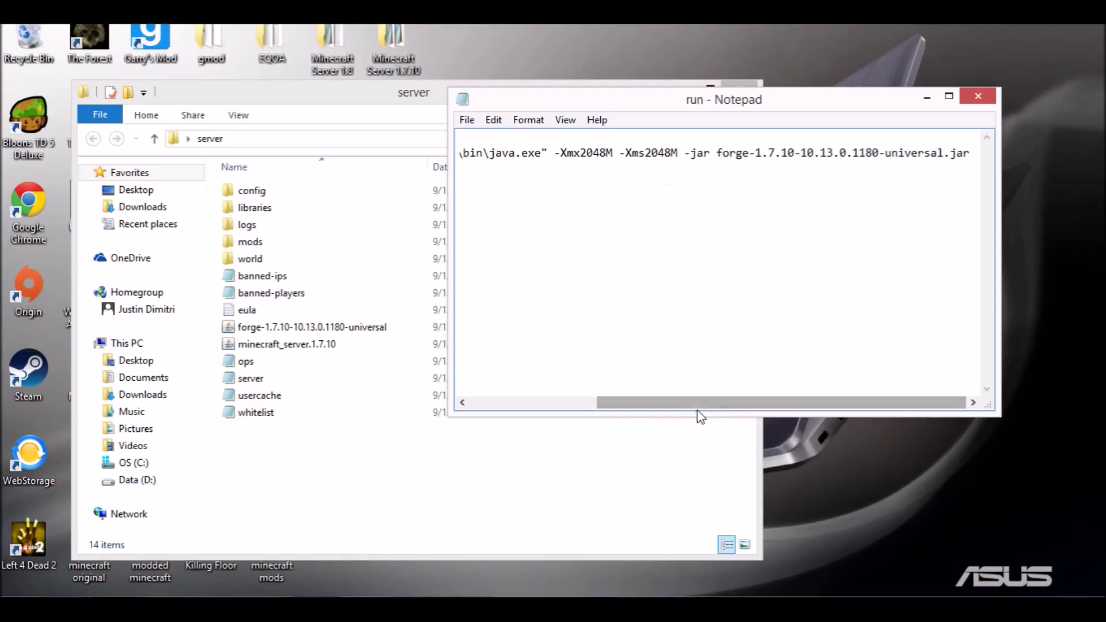
left_click_drag(699, 403, 494, 418)
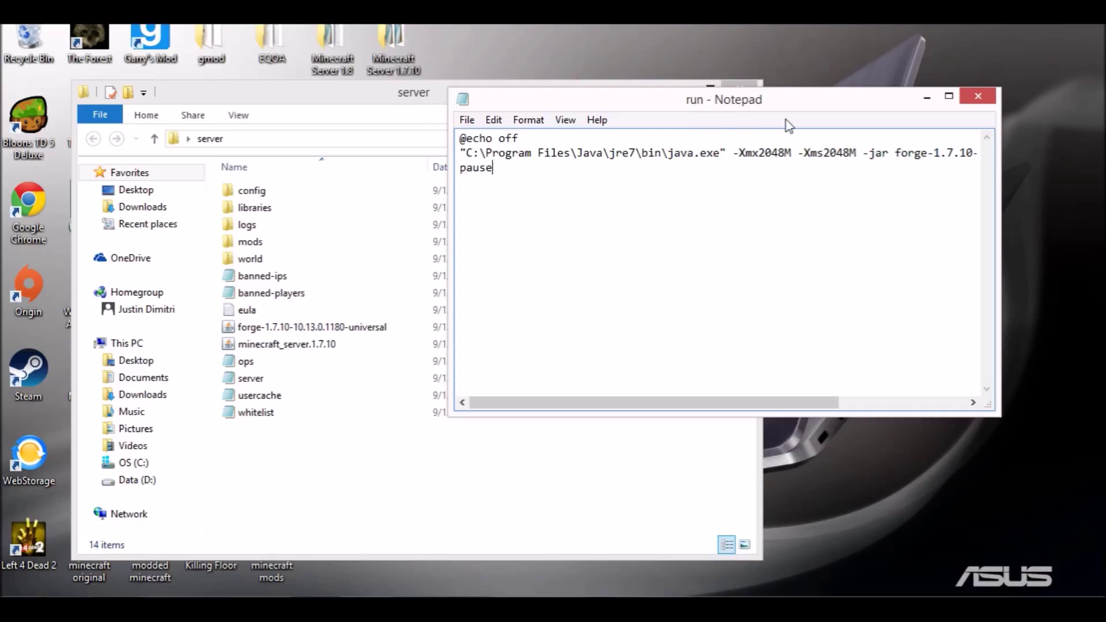
Copy the entire text of the run batch file and close it
left_click_drag(526, 179, 390, 38)
right_click(505, 160)
left_click(363, 200)
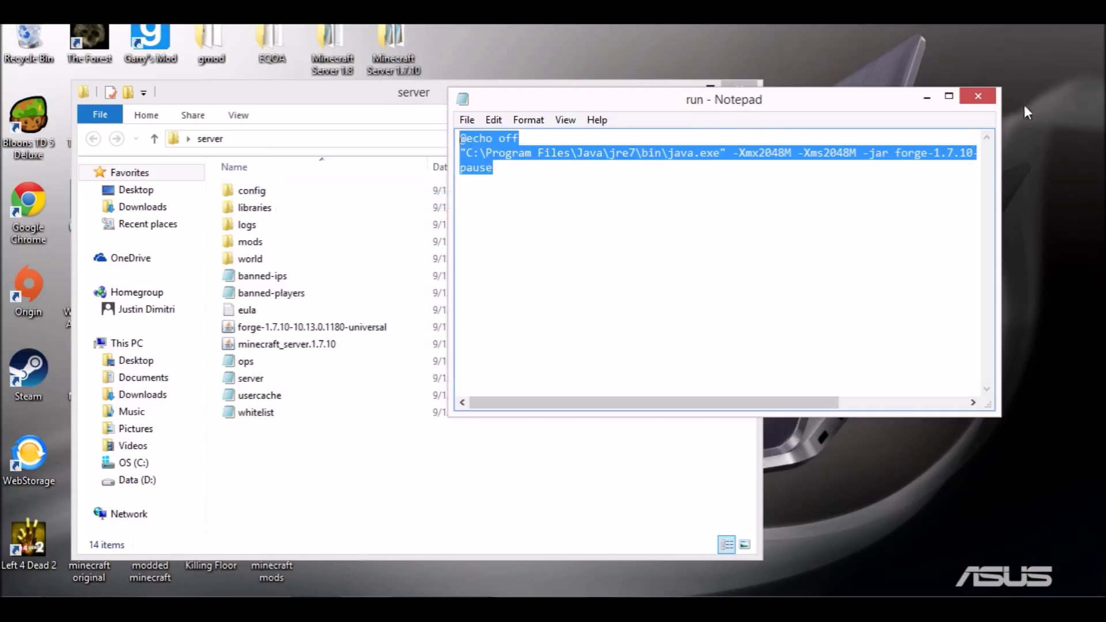
left_click(978, 97)
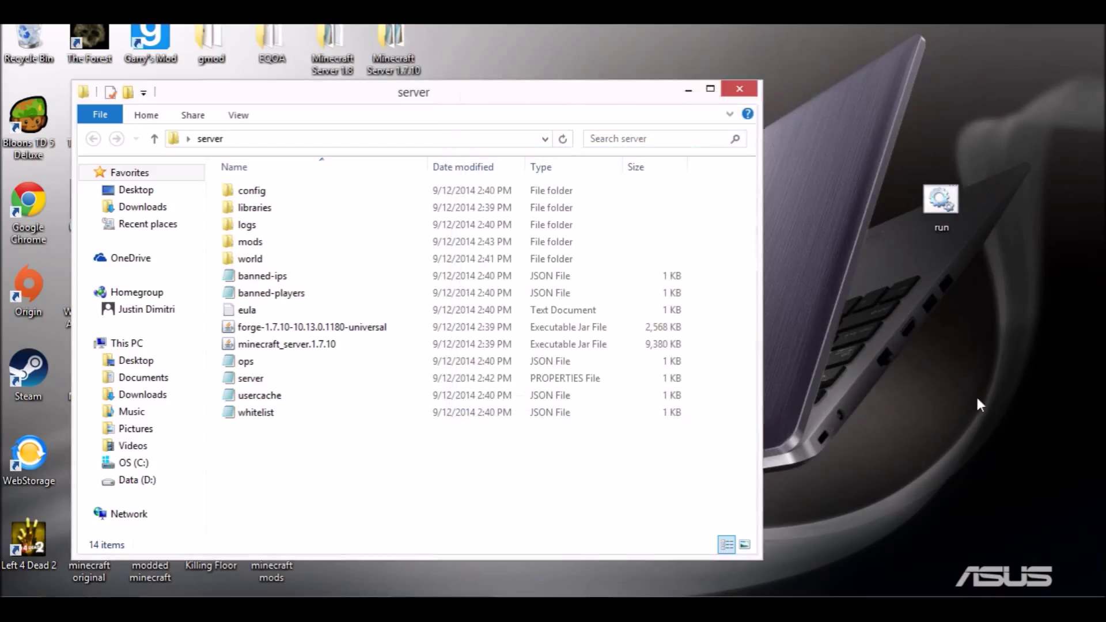
Create a new text document in the server folder, open it and paste the copied batch commands into it
right_click(311, 449)
mouse_move(198, 412)
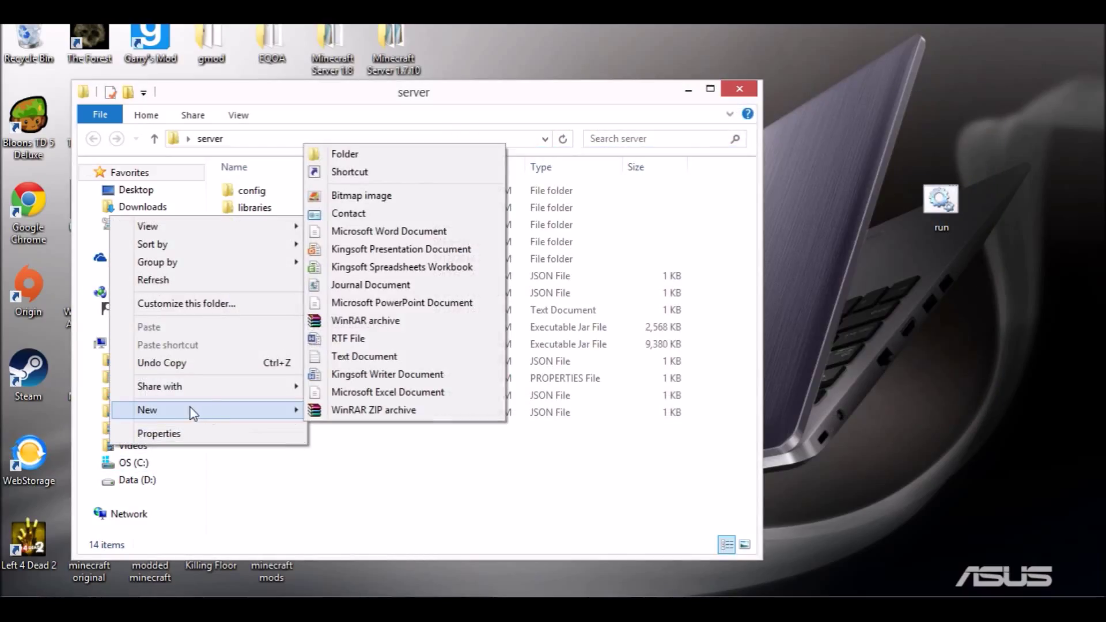
left_click(352, 356)
left_click(355, 361)
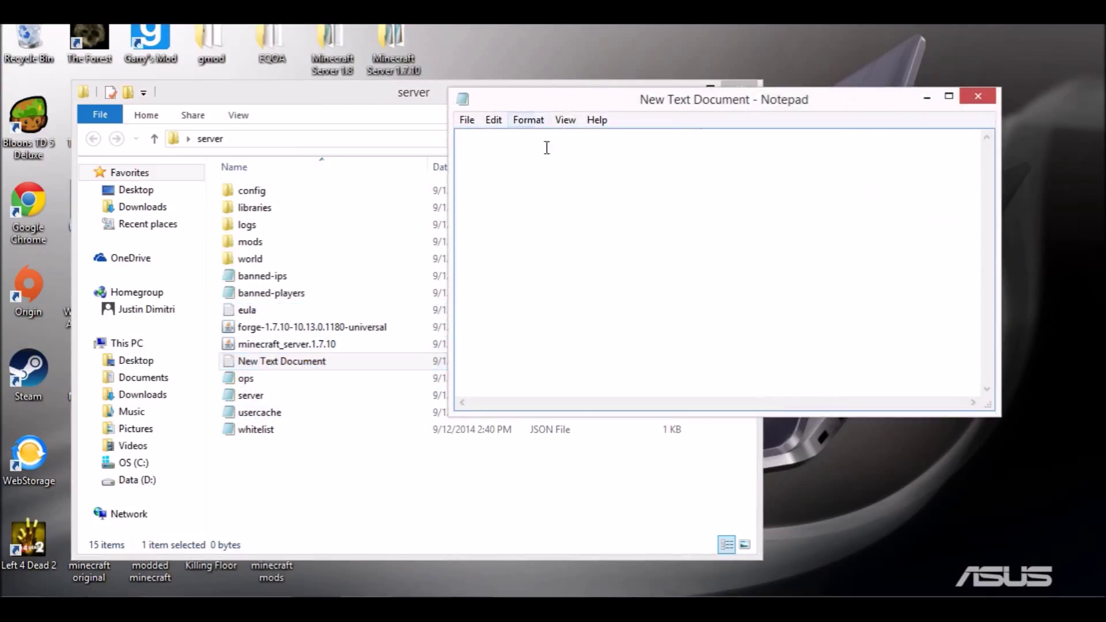
right_click(546, 157)
left_click(373, 226)
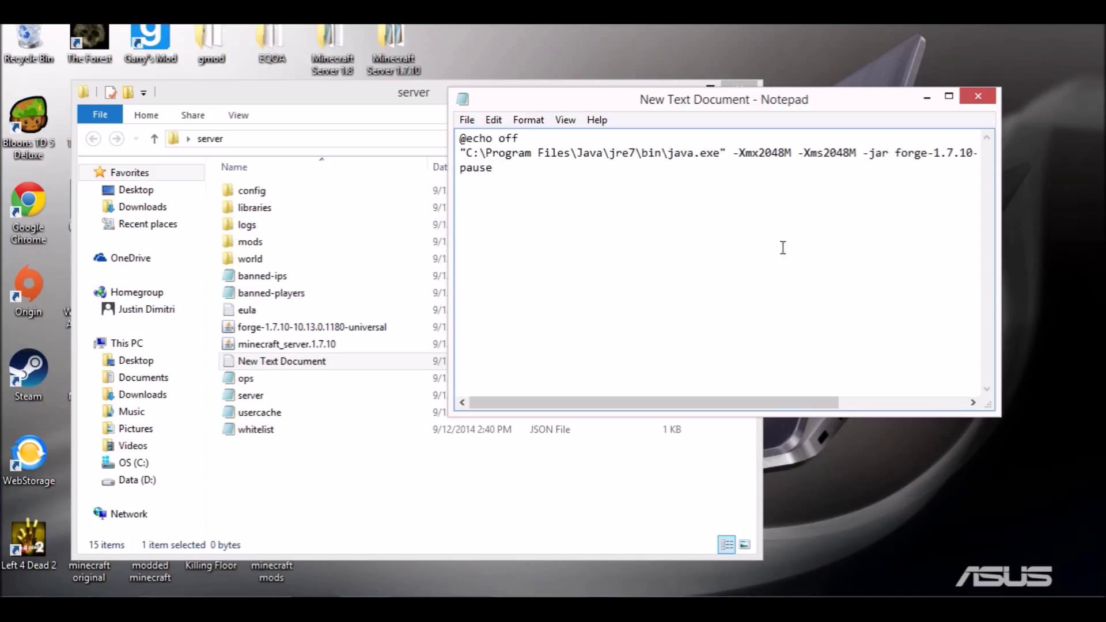
Save the document in the server folder as run.bat with the file type All Files, and close it
left_click(467, 119)
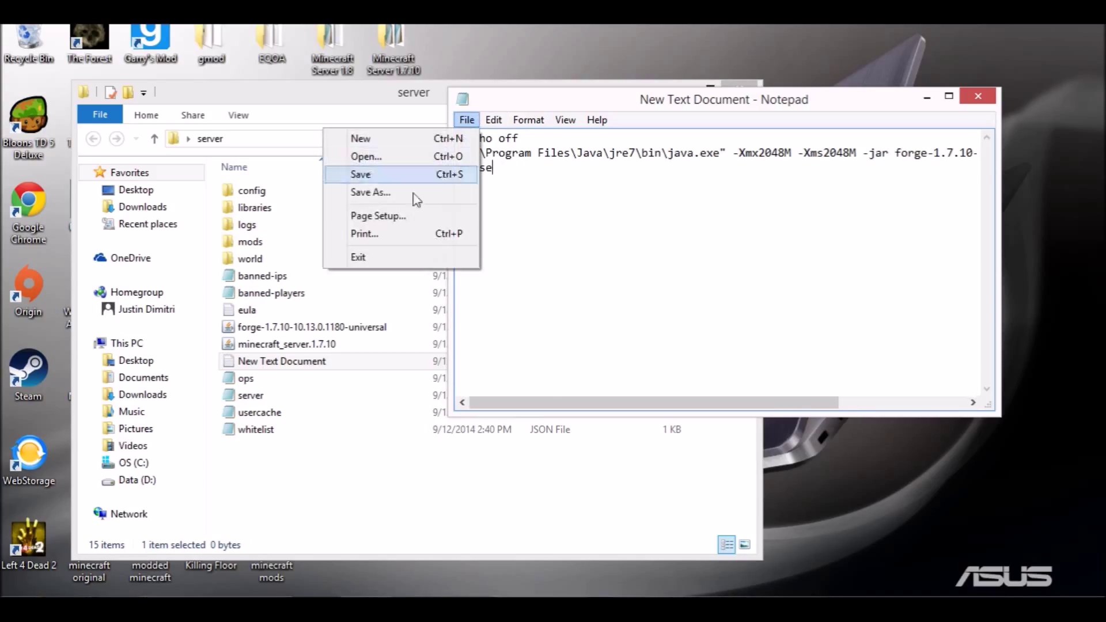
left_click(374, 193)
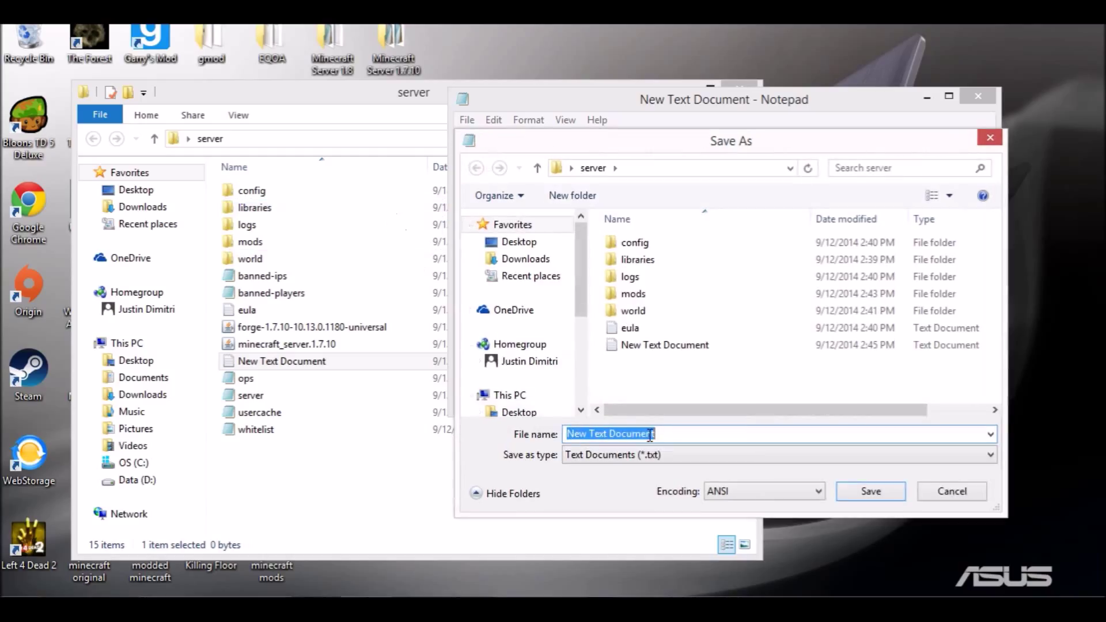
type("run.bat")
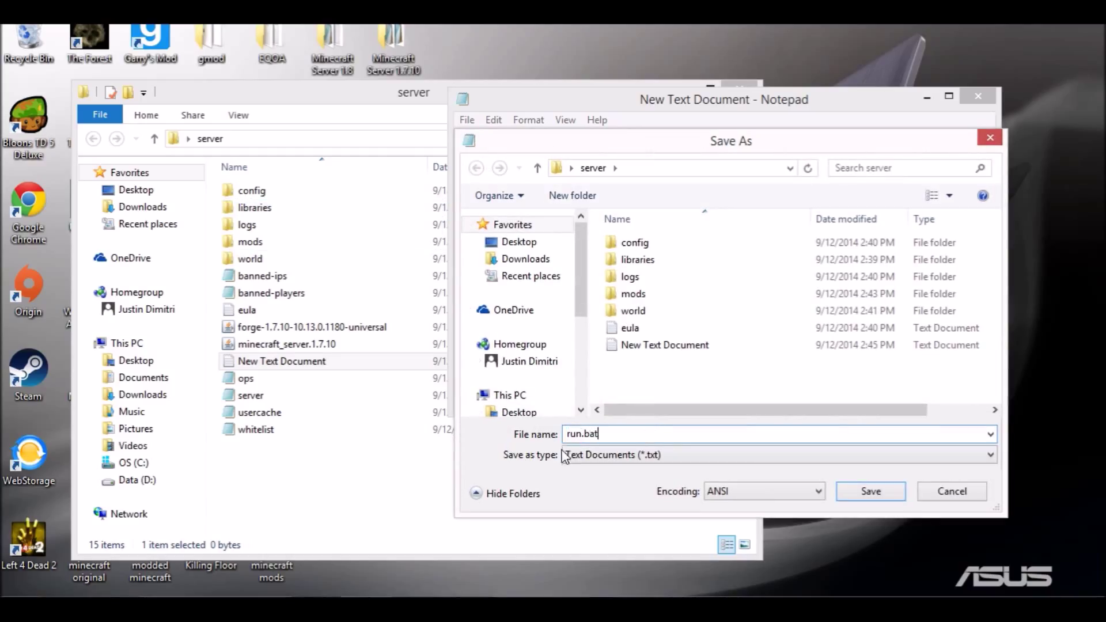
left_click(587, 458)
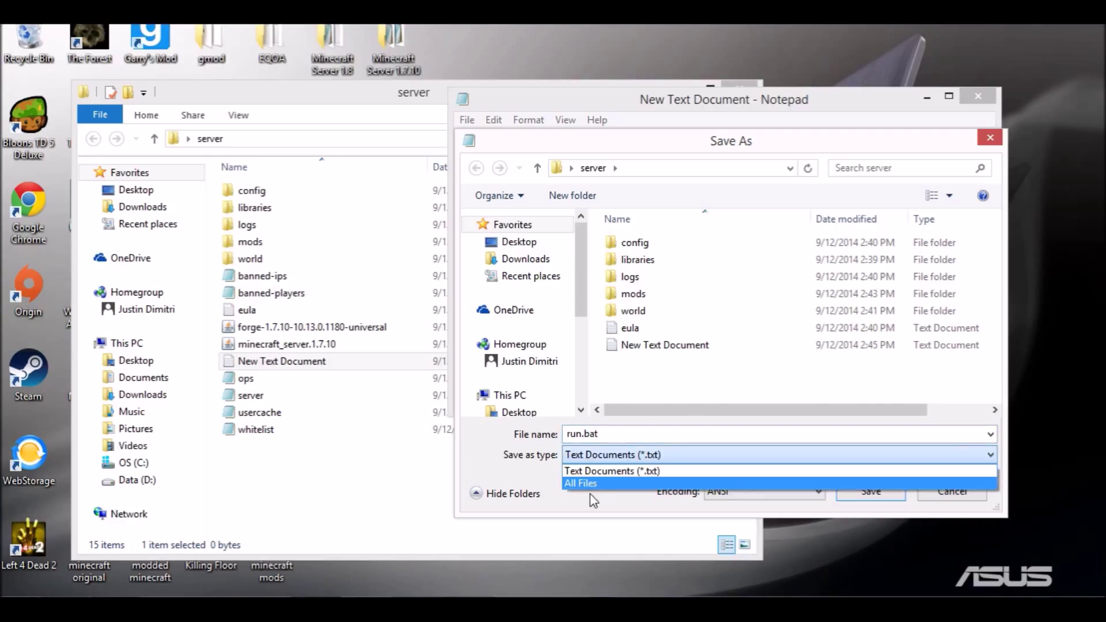
left_click(583, 484)
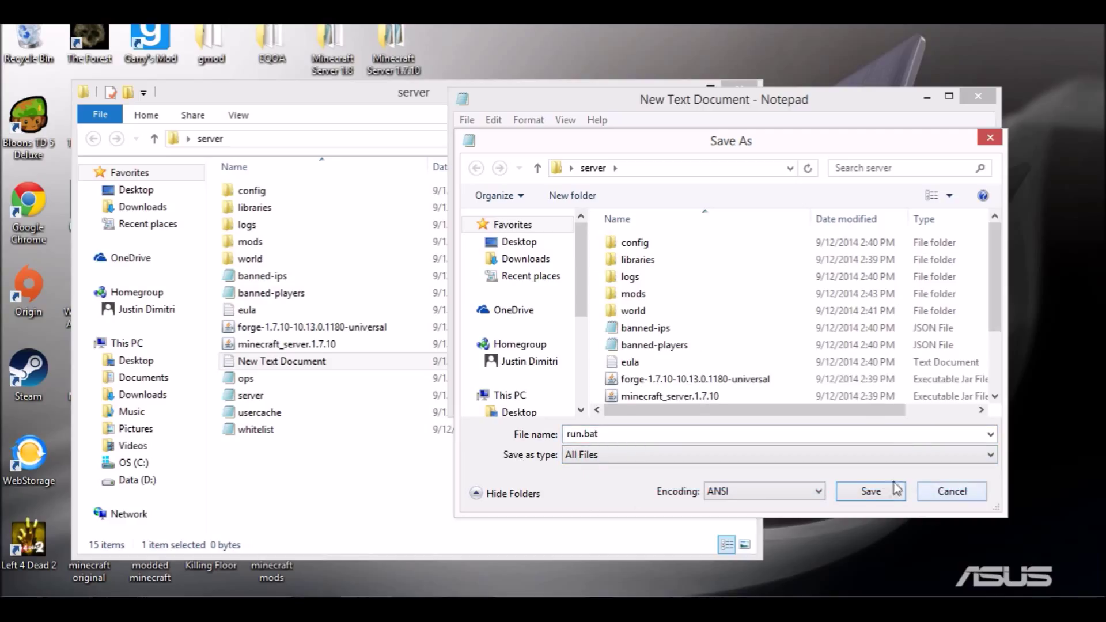
left_click(876, 497)
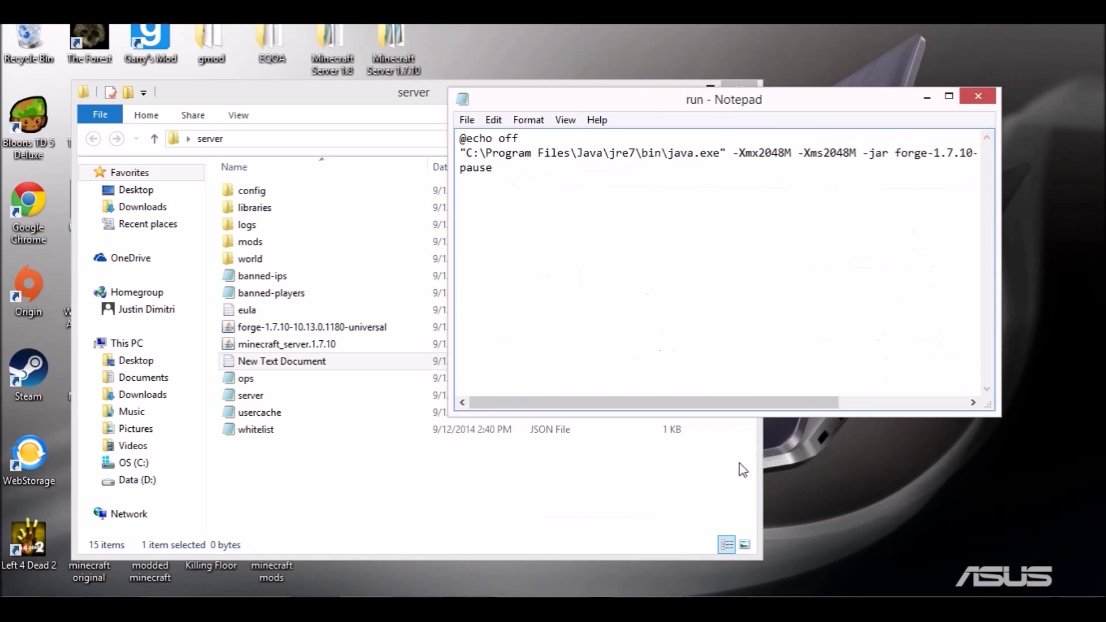
left_click(979, 98)
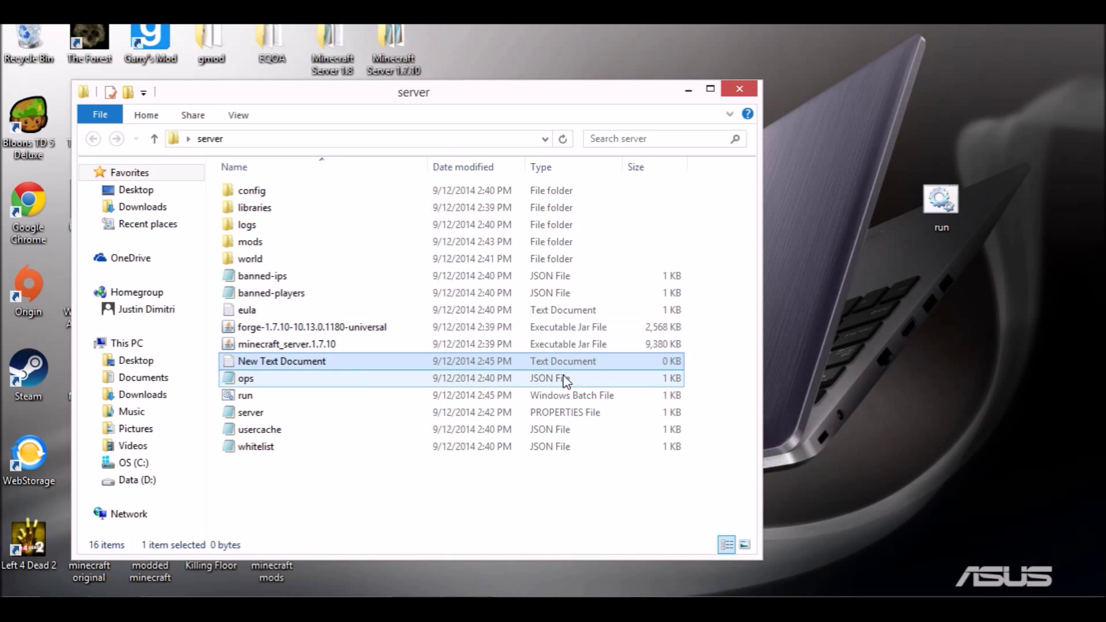
Delete the New Text Document from the server folder and the run file from the desktop
right_click(355, 368)
left_click(115, 543)
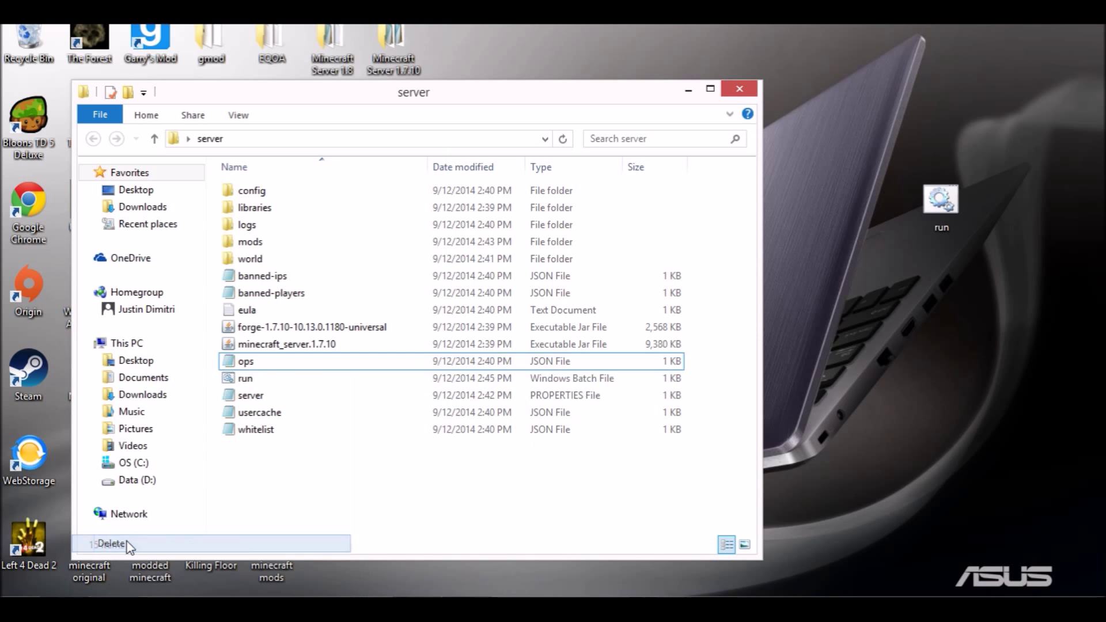
left_click_drag(982, 172, 903, 275)
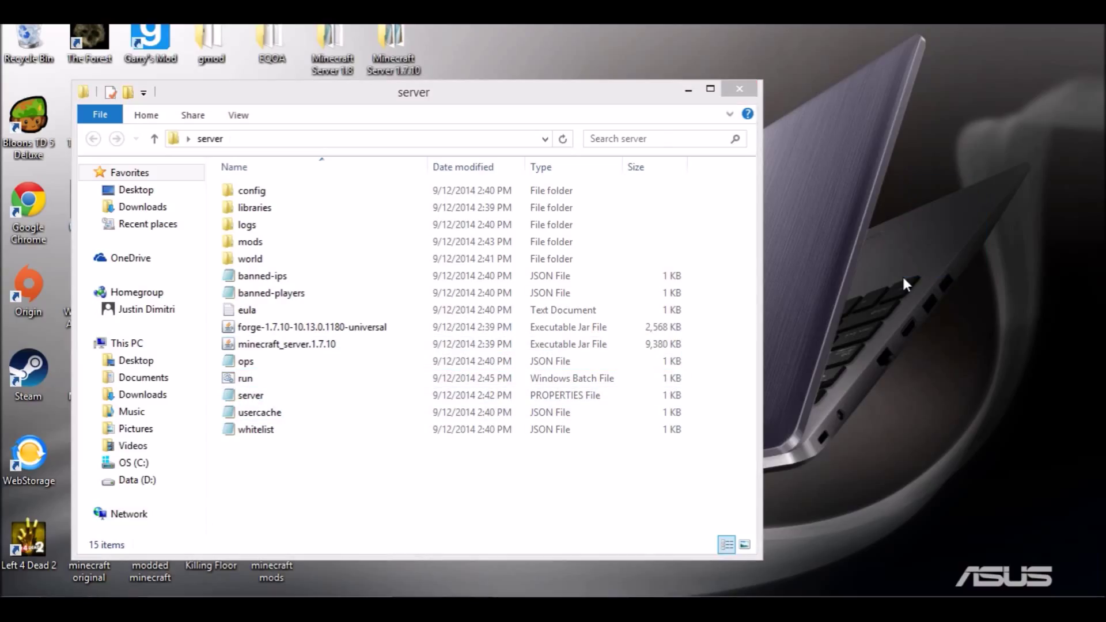
Start the server with the run batch file in the server folder and minimise the folder window
double_click(245, 378)
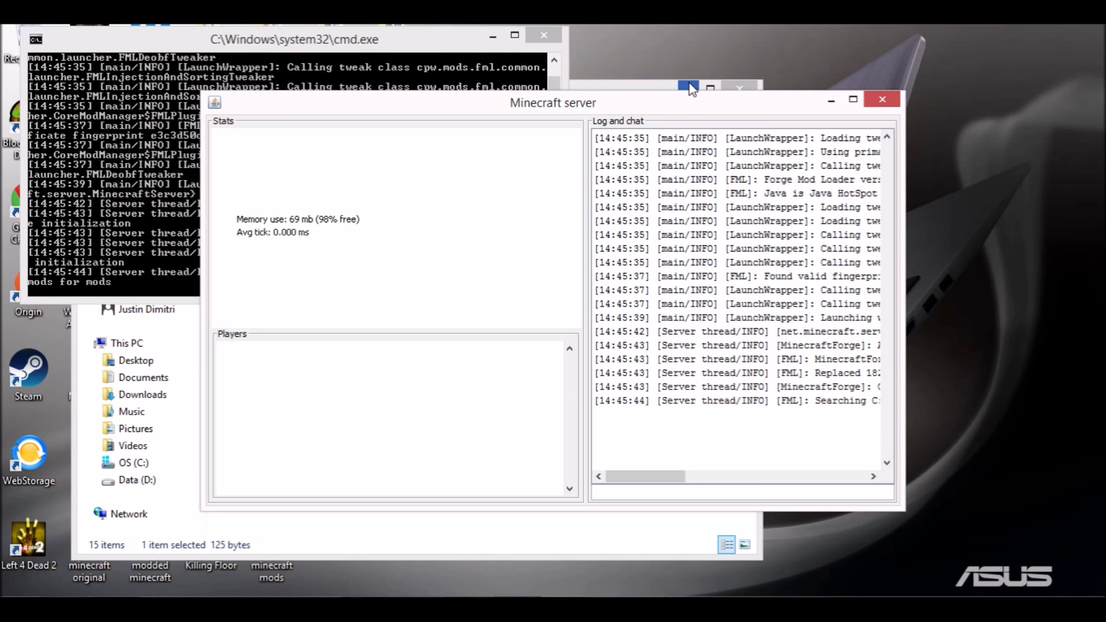
left_click(691, 88)
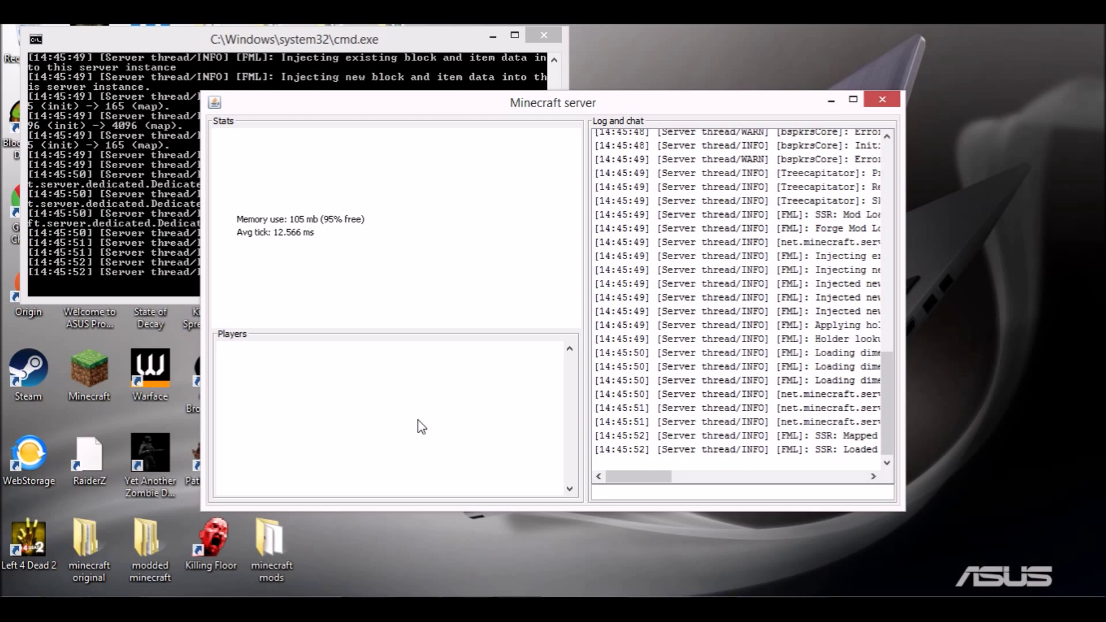
mouse_move(622, 477)
left_mouse_down()
mouse_move(734, 481)
mouse_move(615, 482)
left_mouse_up()
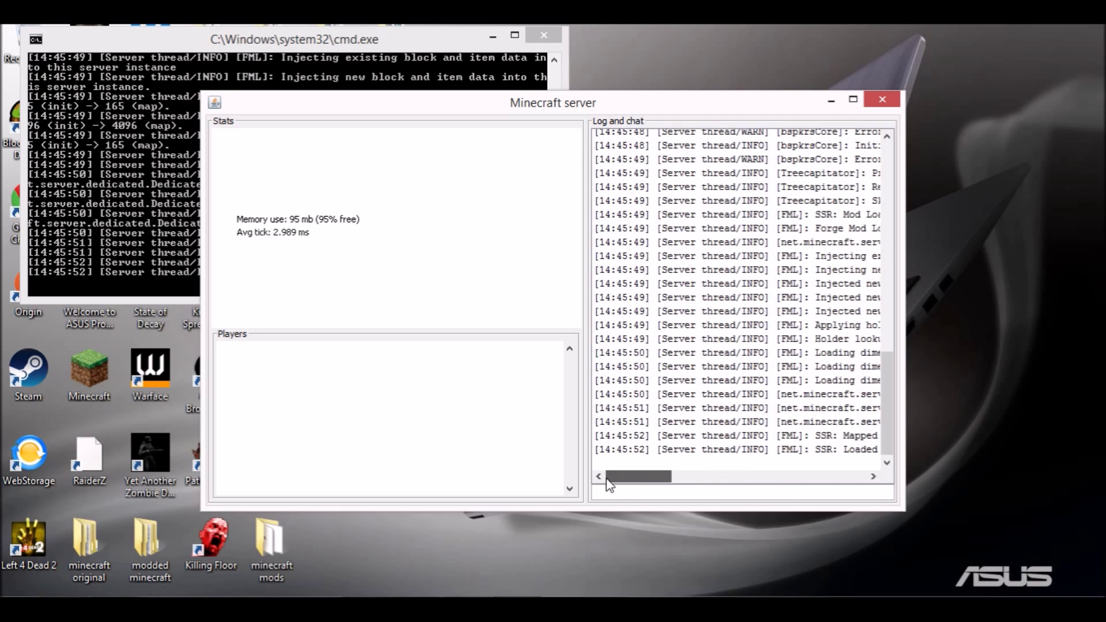
Minimise the Minecraft server window, start the Minecraft launcher from the desktop, and bring the server and console windows back into view
left_click(831, 100)
double_click(92, 378)
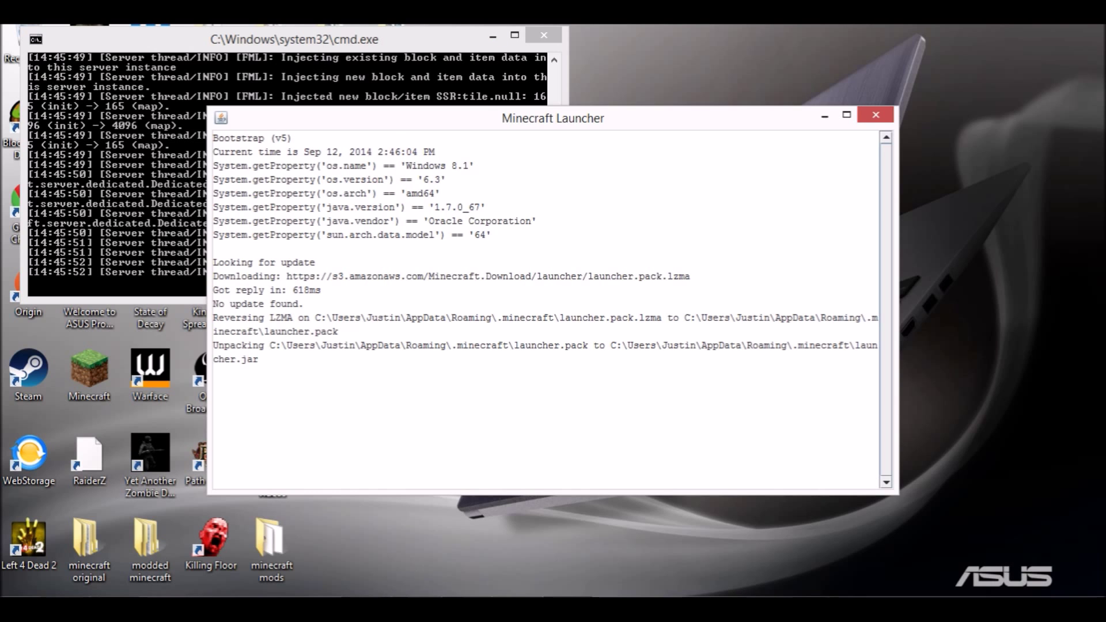
left_click(556, 597)
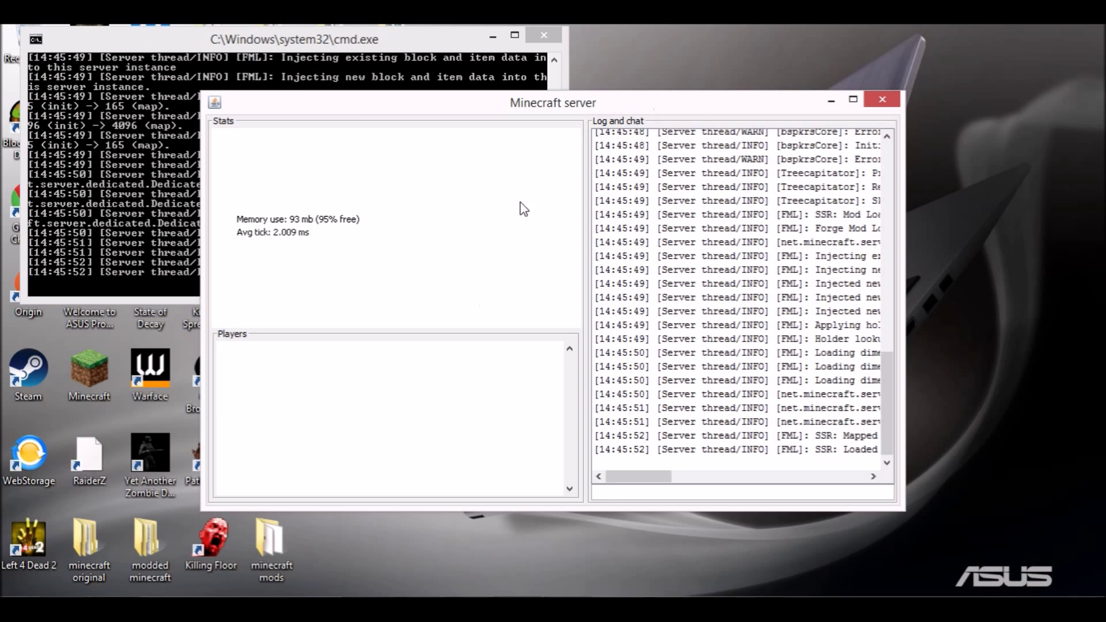
left_click(212, 47)
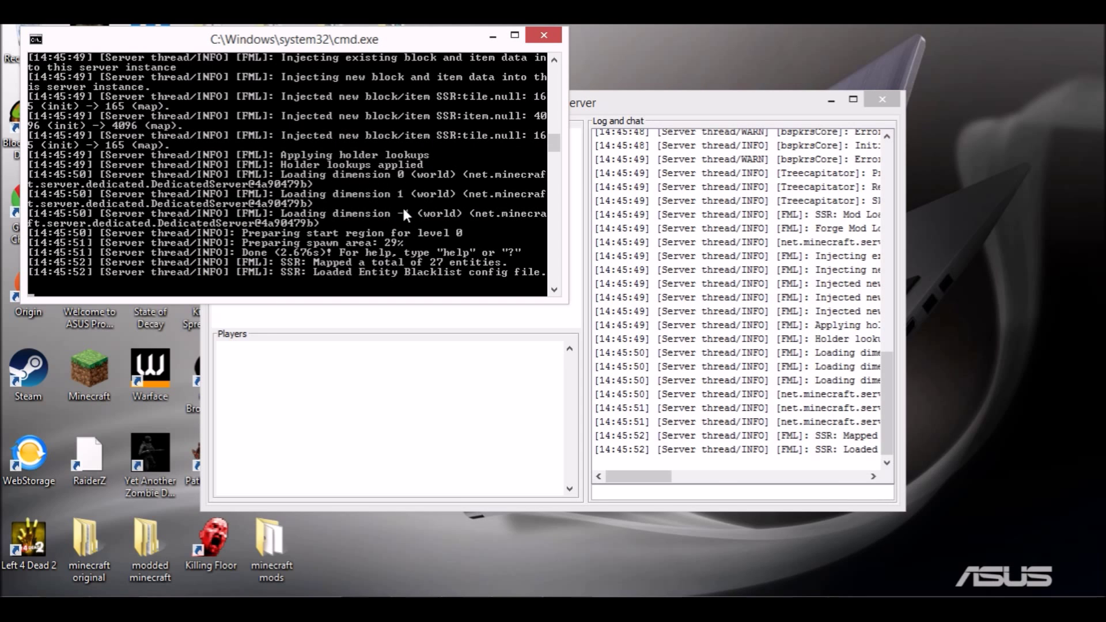
left_click(602, 104)
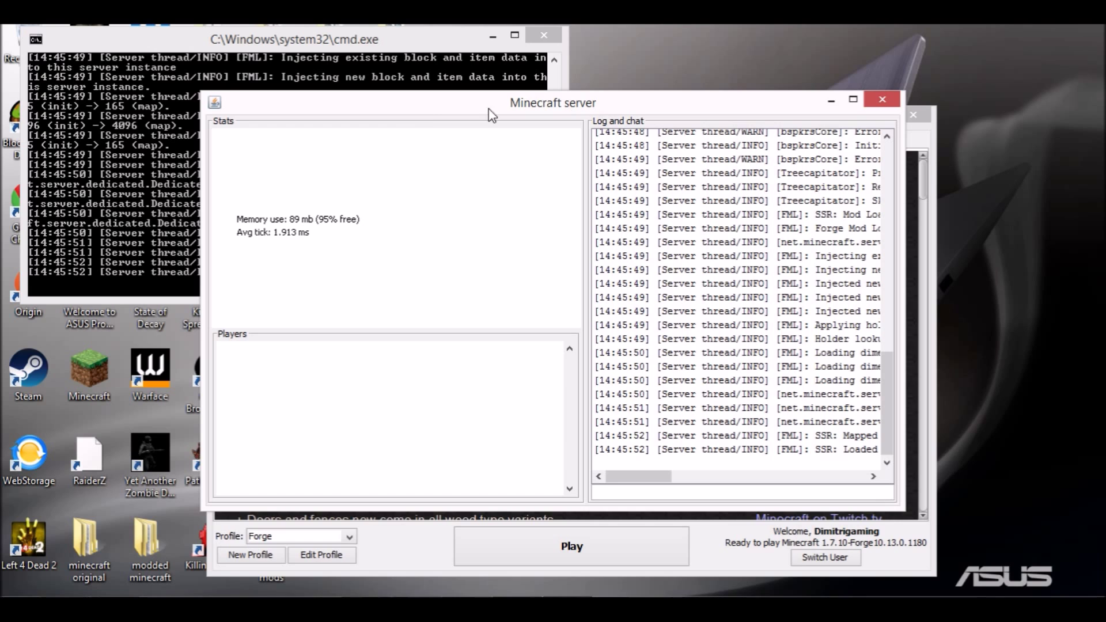
Minimise the Minecraft server window and launch the game from the Minecraft launcher with the Forge profile
left_click(830, 100)
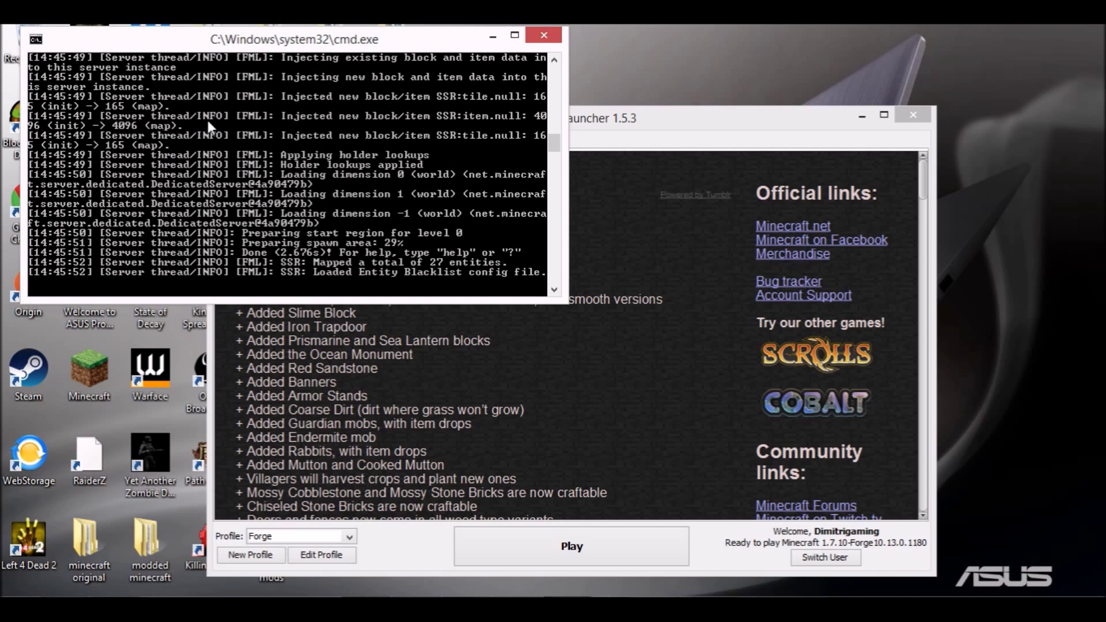
left_click(661, 116)
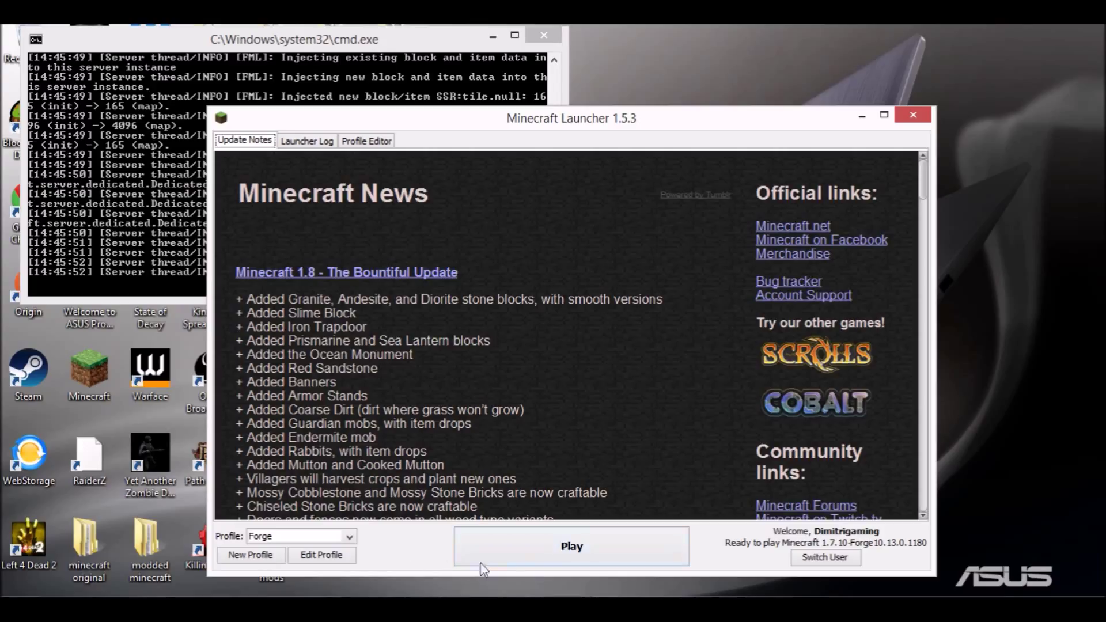
left_click(590, 551)
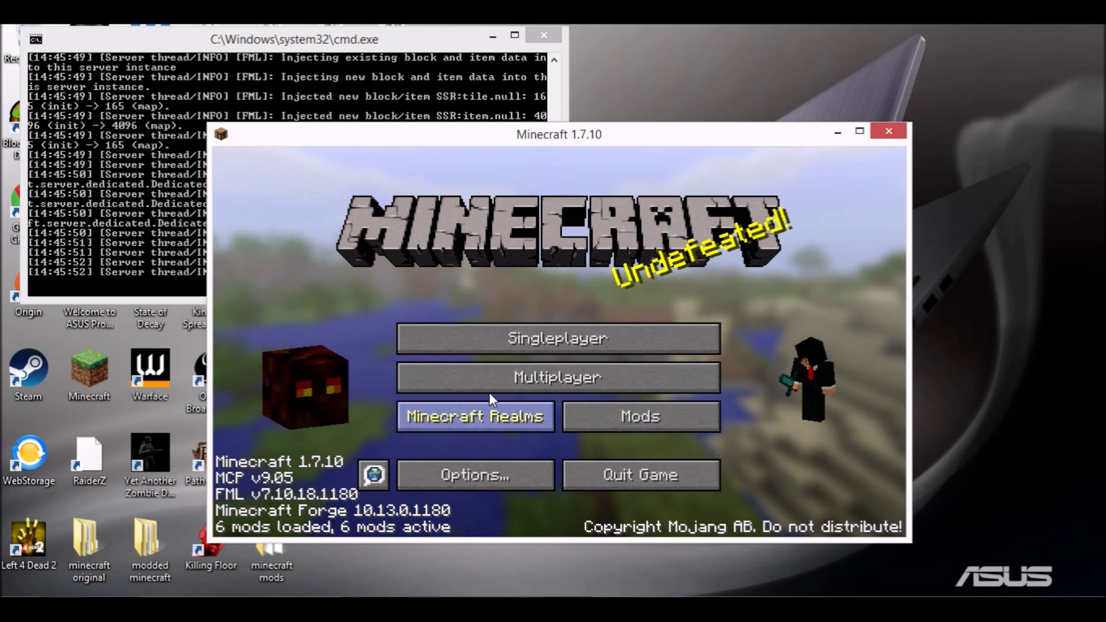
Open the multiplayer server list, maximise the game window, and start adding a new server entry
left_click(562, 379)
left_click(859, 132)
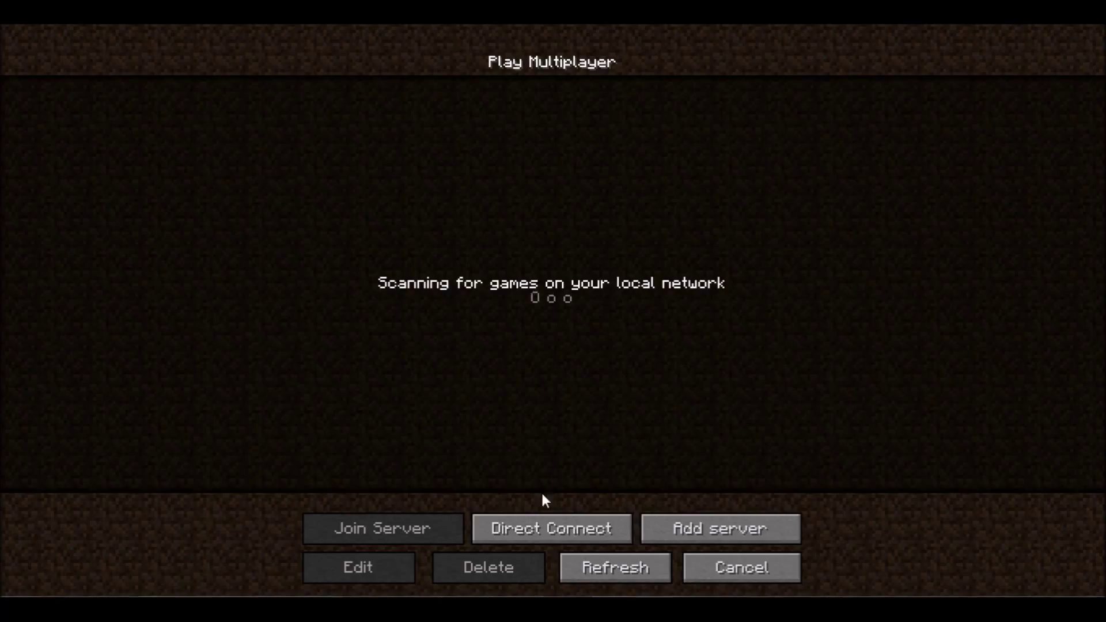
left_click(686, 533)
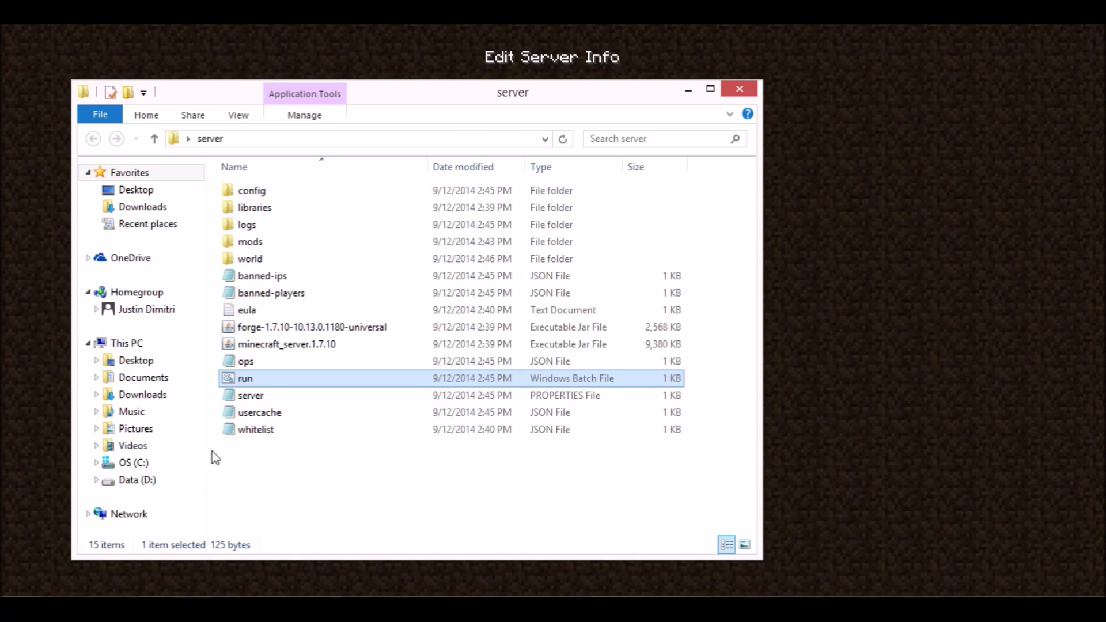
Open the server properties file from the server folder in Notepad
left_click(253, 397)
double_click(254, 399)
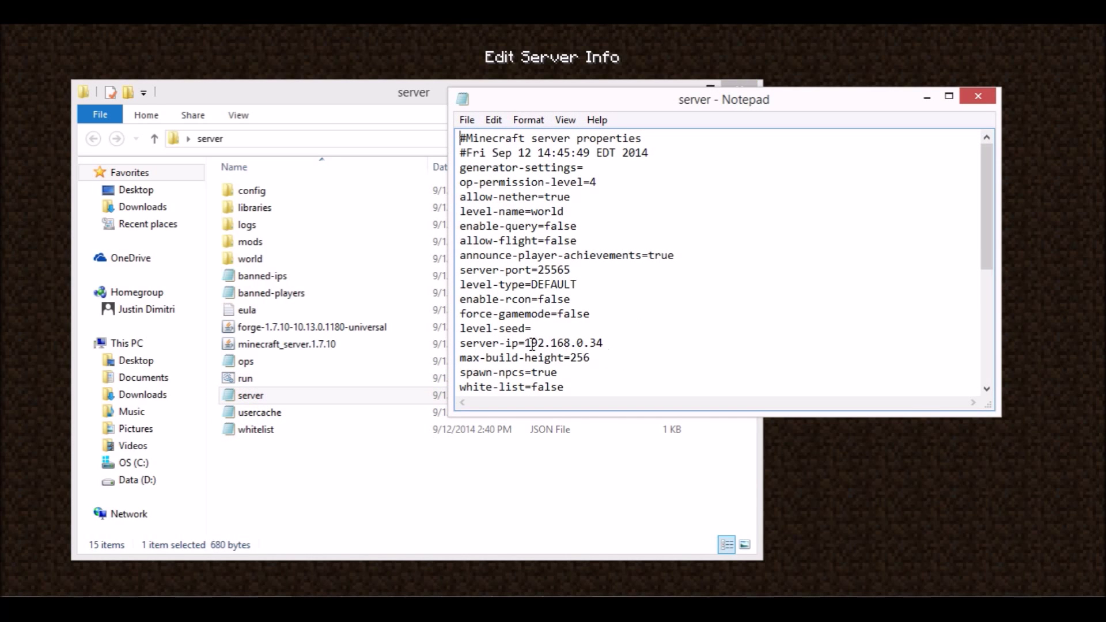